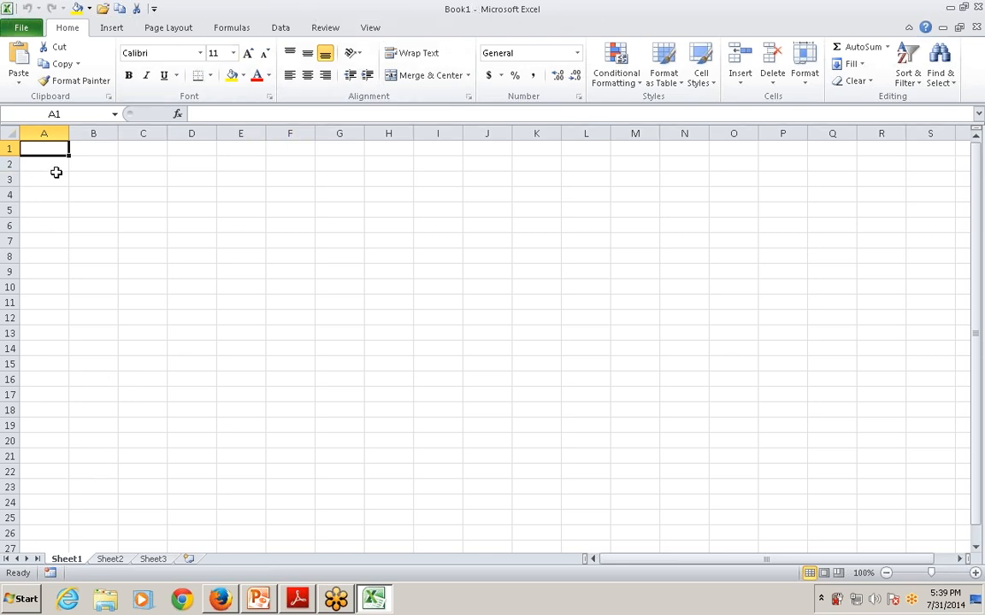
Enter "this is my file" in cell A1 and auto-fit column A's width to the text
text(this)
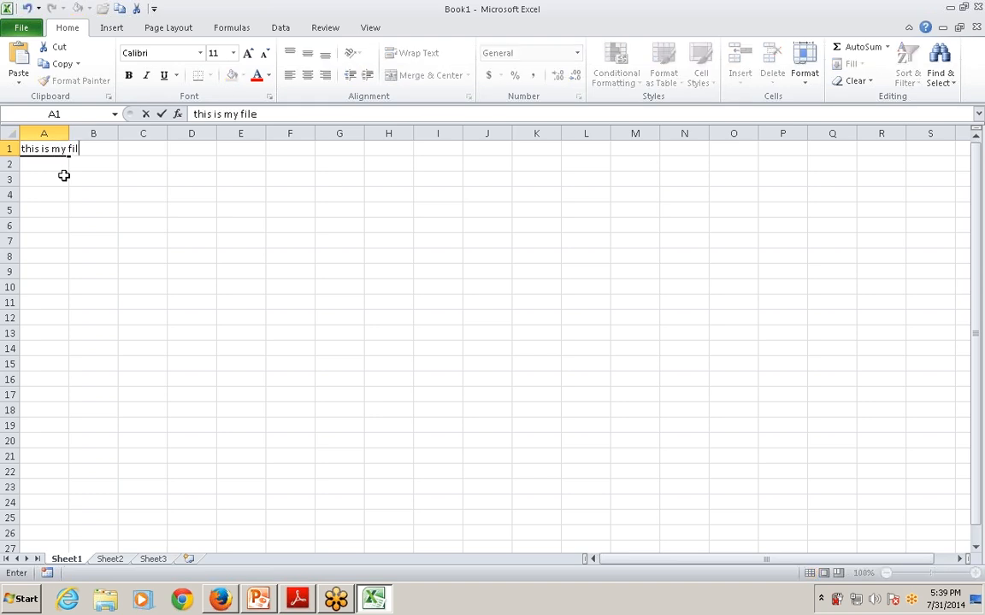
text( is my file)
click(76, 134)
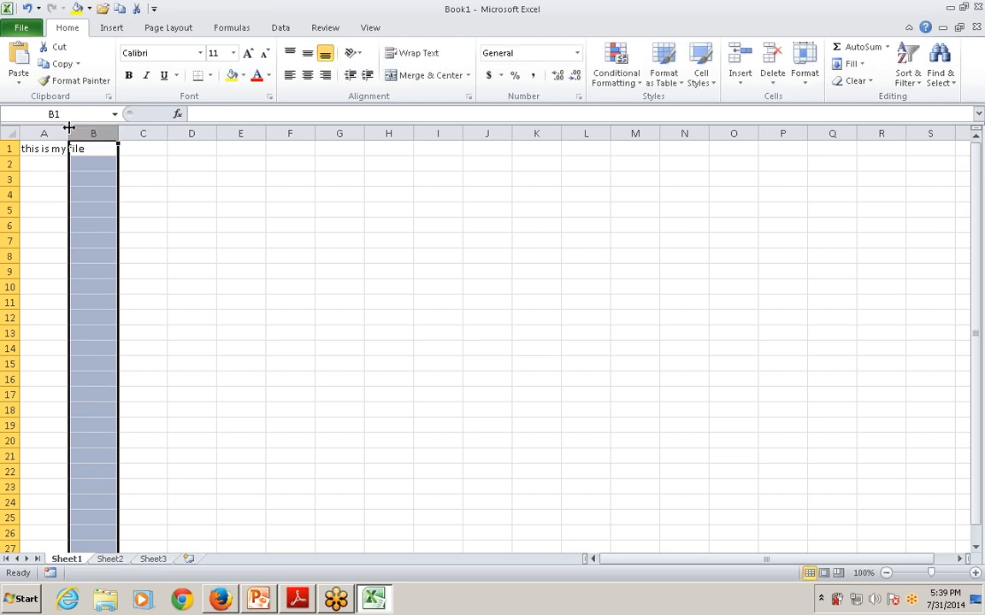
double_click(70, 133)
Move the text from cell A1 to cell E7 and auto-fit column E's width to it
click(64, 161)
click(57, 150)
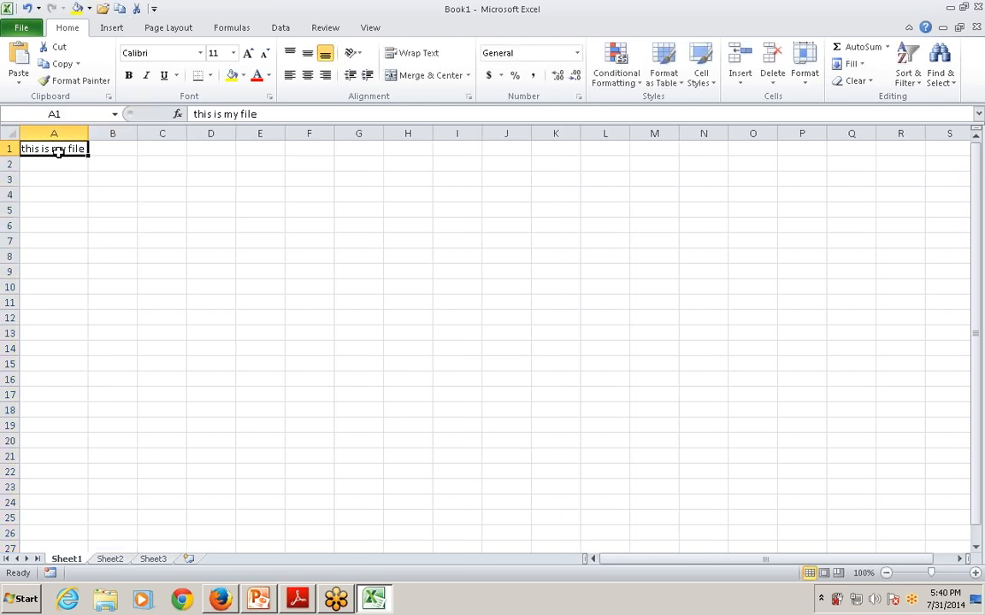
key(ctrl+c)
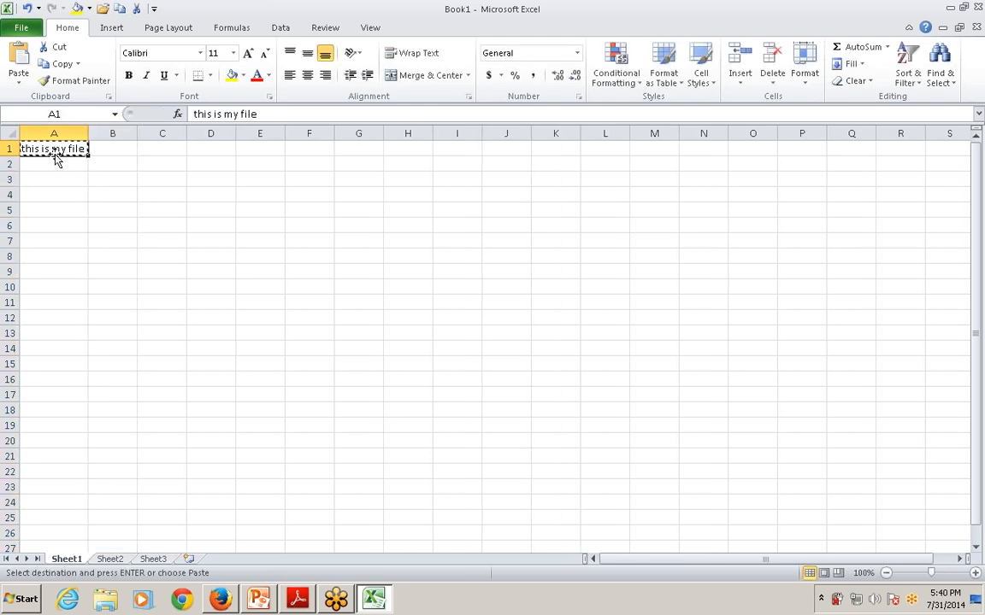
key(Down)
key(Down)
key(Down)
key(Down)
key(Down)
key(Down)
key(Right)
key(Right)
key(Right)
key(Right)
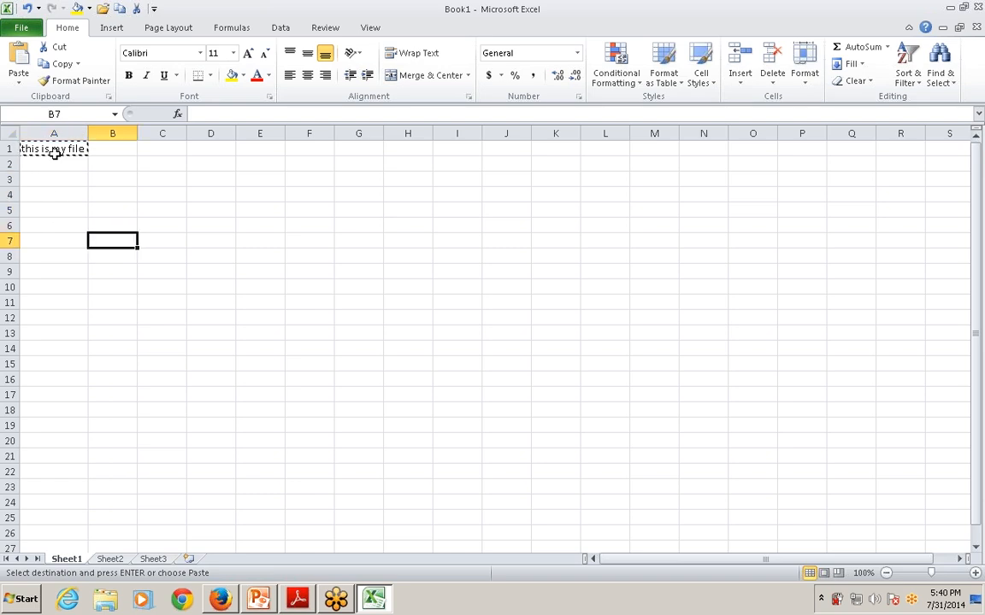
key(Return)
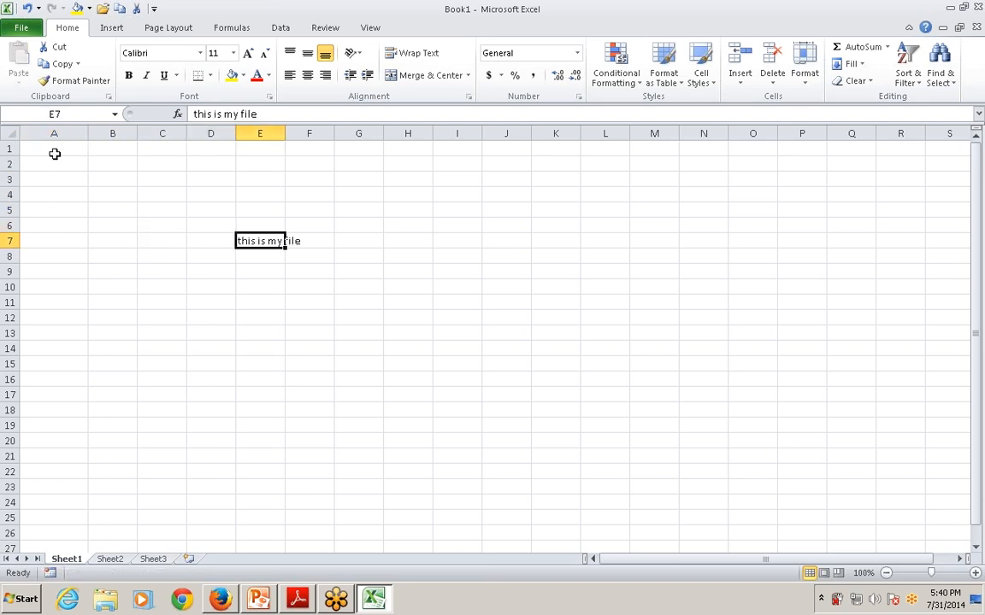
double_click(286, 136)
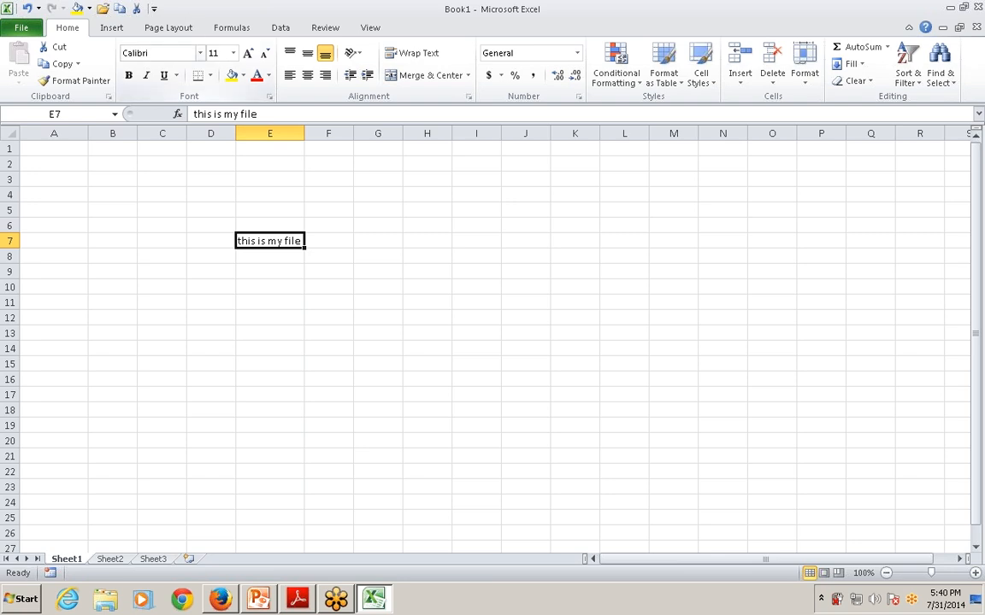
Open the Format Cells settings for cell E7 and examine the border, fill, protection and font options
key(alt+Tab)
key(alt+Tab)
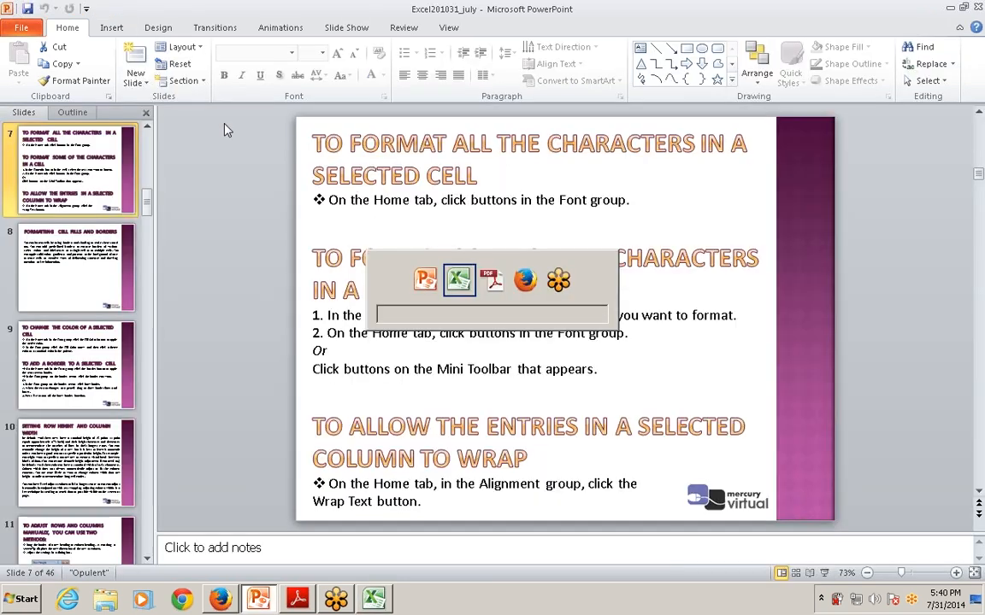
click(270, 96)
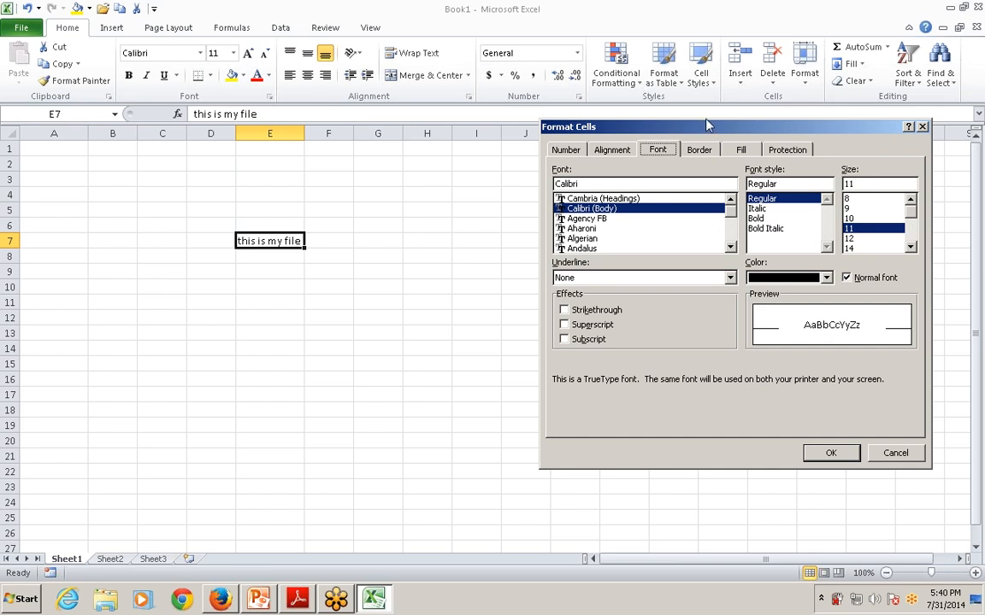
click(699, 150)
click(733, 150)
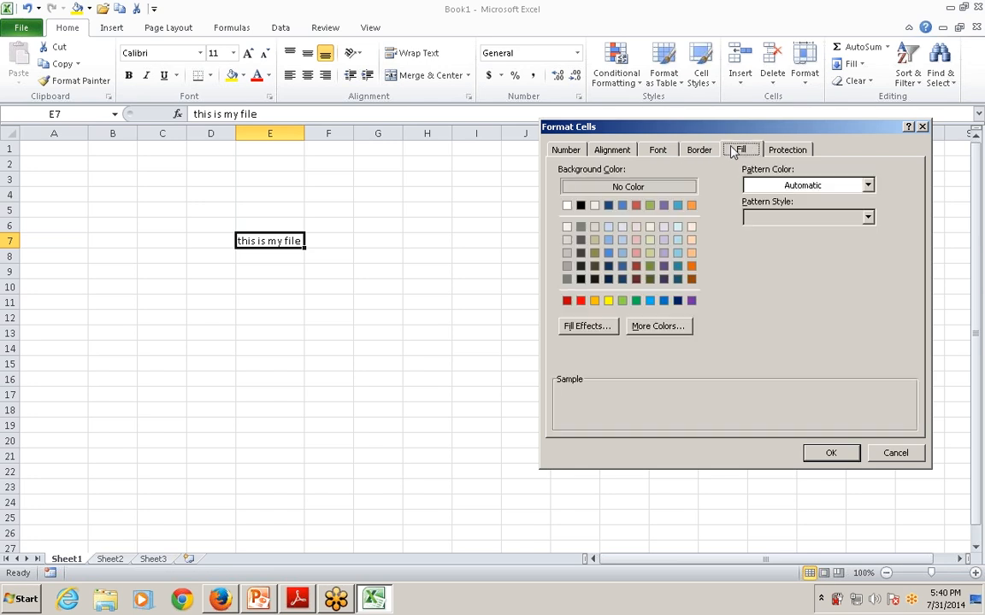
click(784, 150)
click(665, 150)
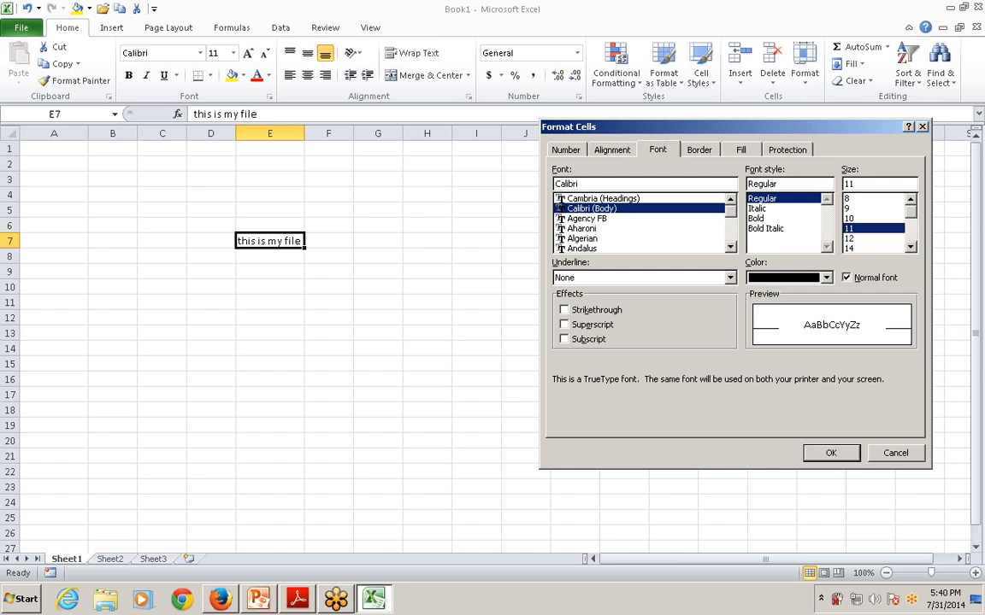
Set the font style of cell E7 to Bold Italic
mouse_move(731, 218)
mouse_down()
mouse_move(736, 240)
mouse_move(736, 202)
mouse_up()
click(758, 208)
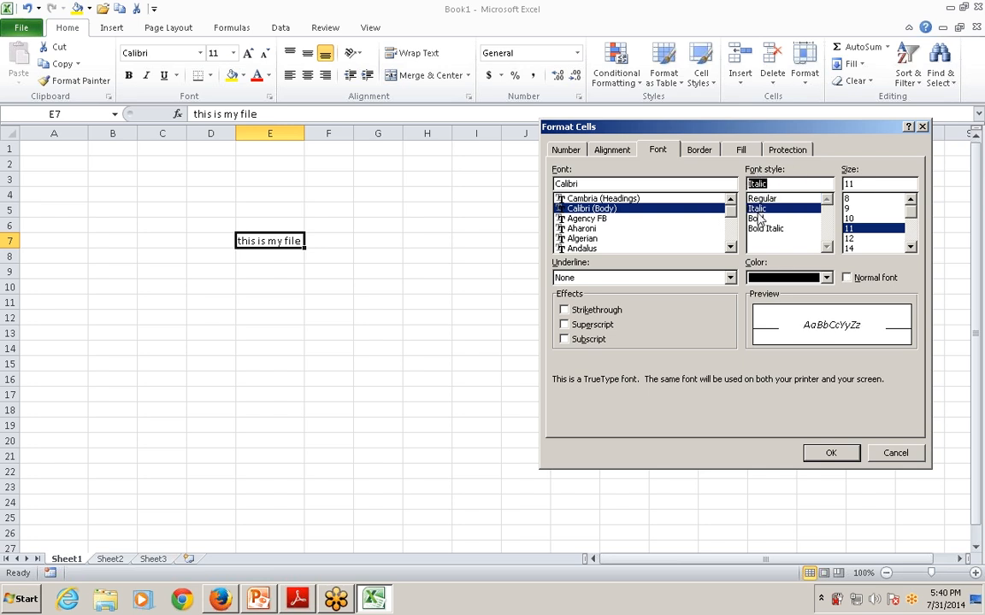
click(756, 218)
click(763, 228)
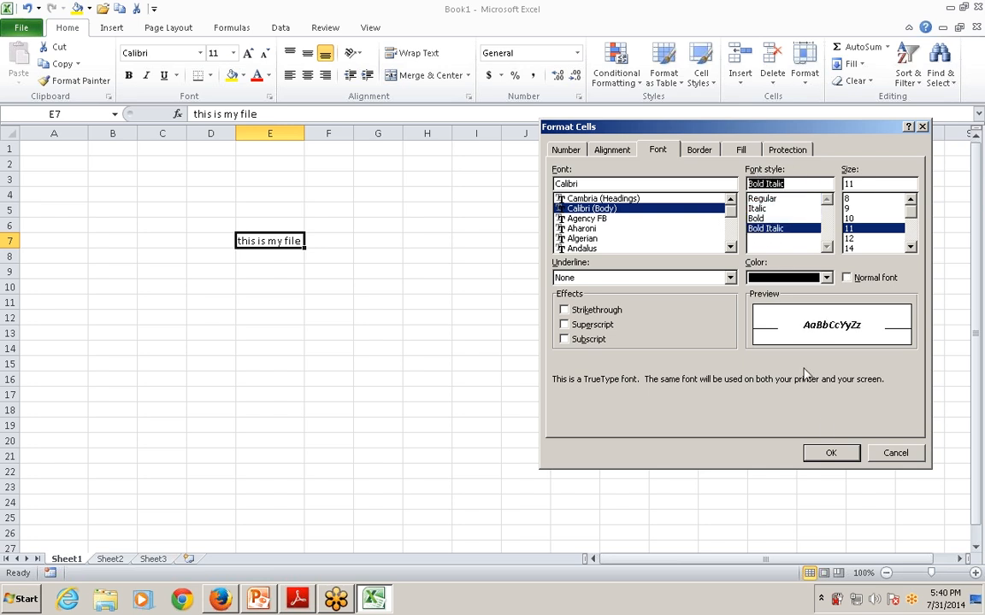
click(828, 452)
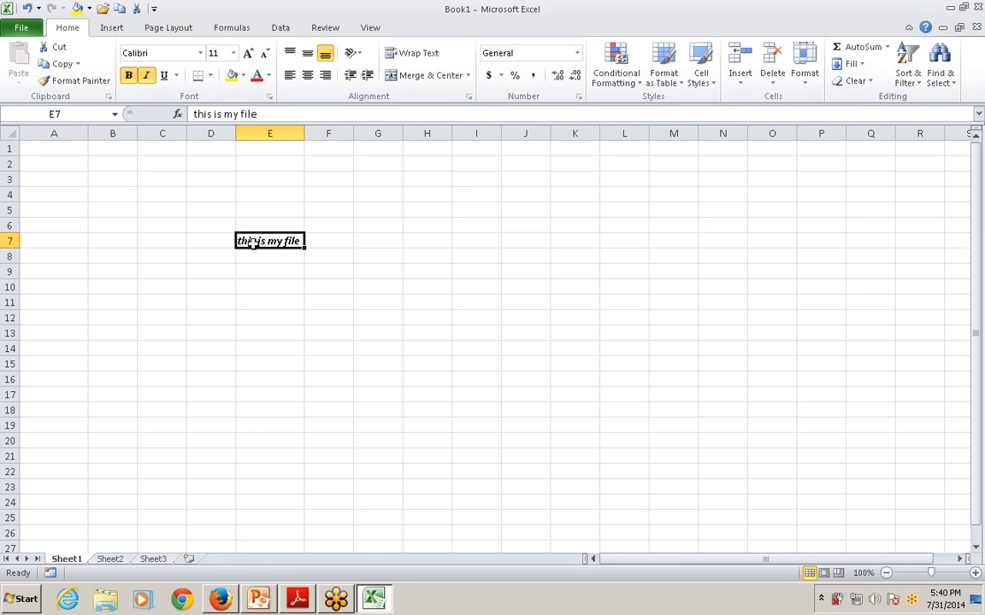
Set cell E7's font style to Italic at size 48 and auto-fit column E's width
click(269, 98)
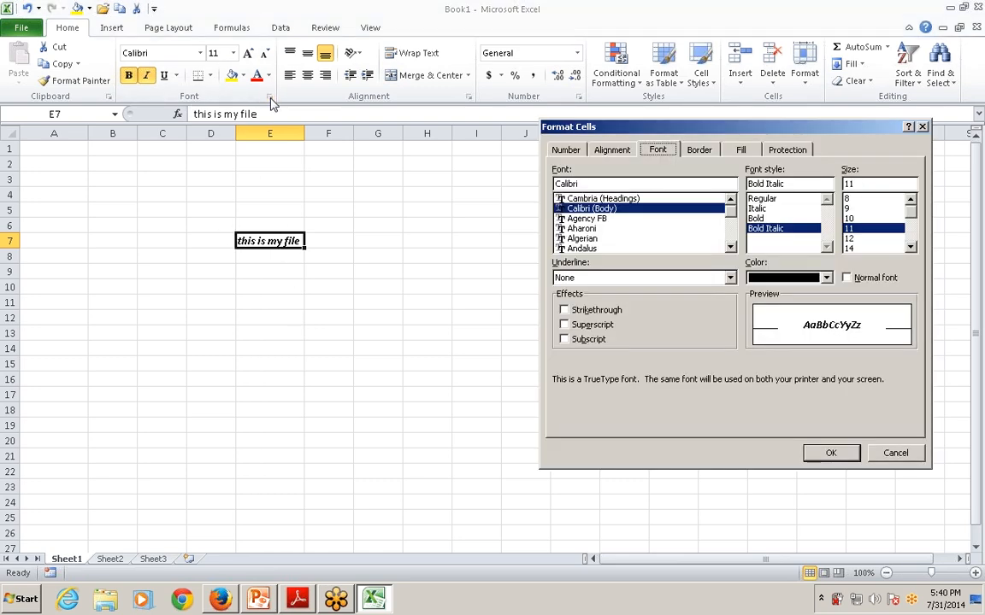
key(Up)
key(Up)
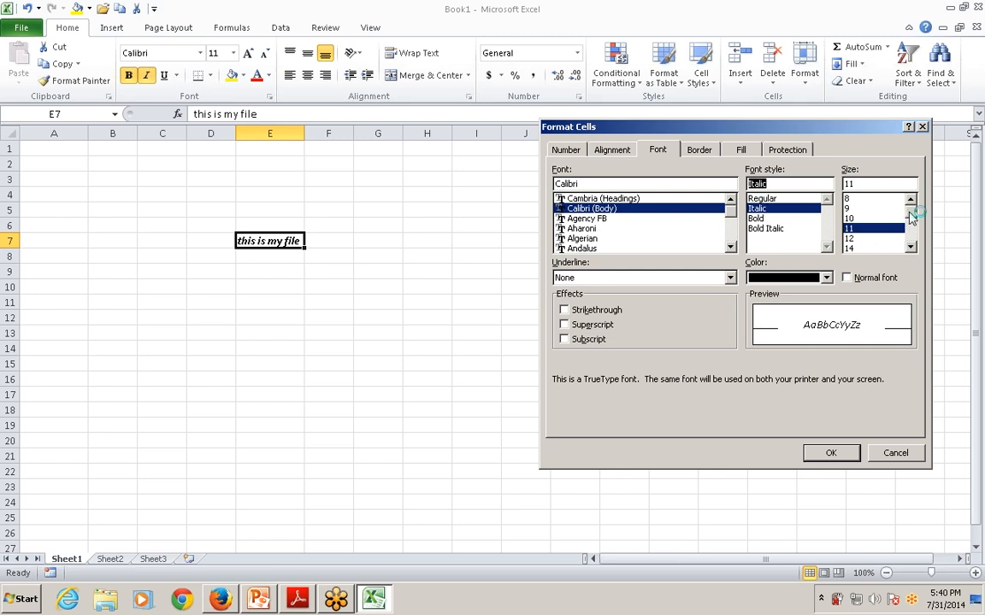
scroll(912, 222, down, 2)
scroll(912, 224, down, 2)
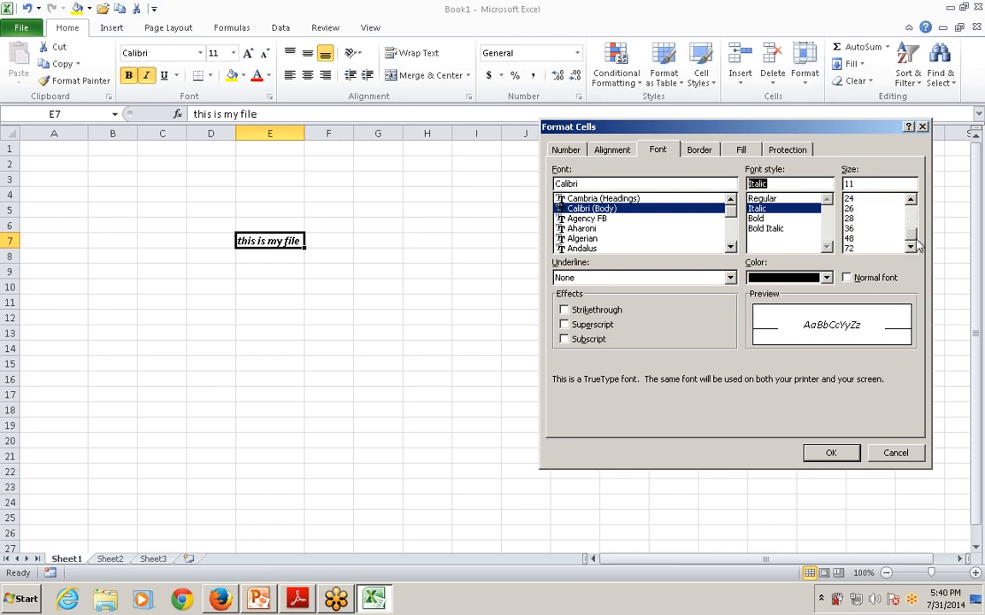
click(850, 239)
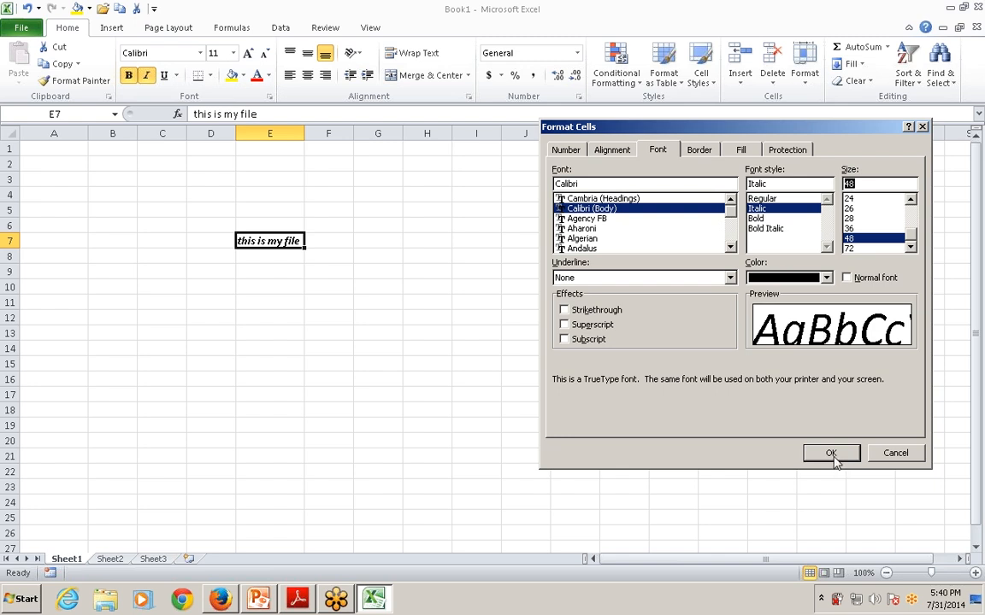
click(831, 453)
double_click(304, 130)
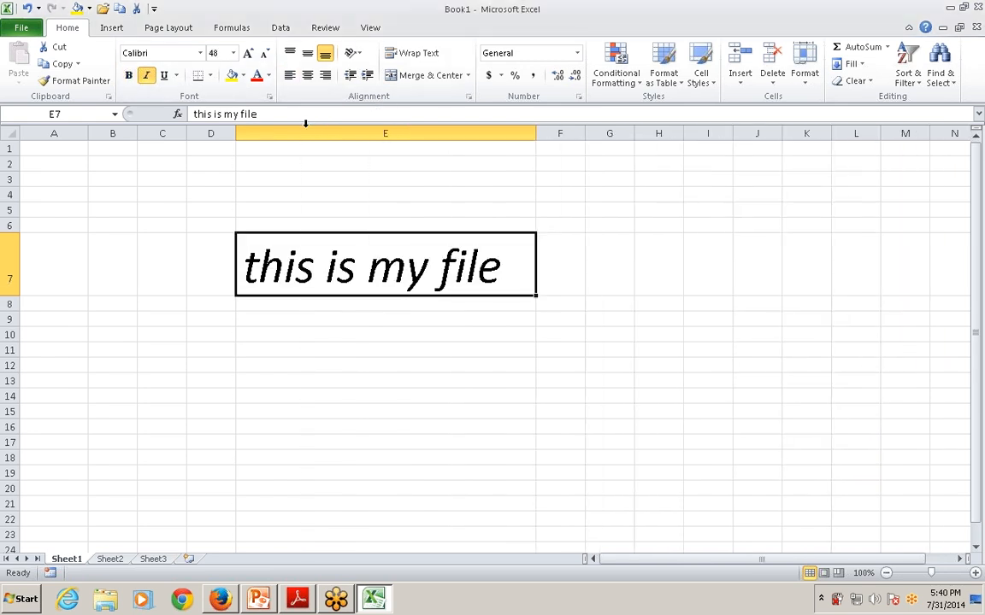
Apply a Double underline to the text in cell E7
click(266, 334)
click(319, 253)
click(268, 97)
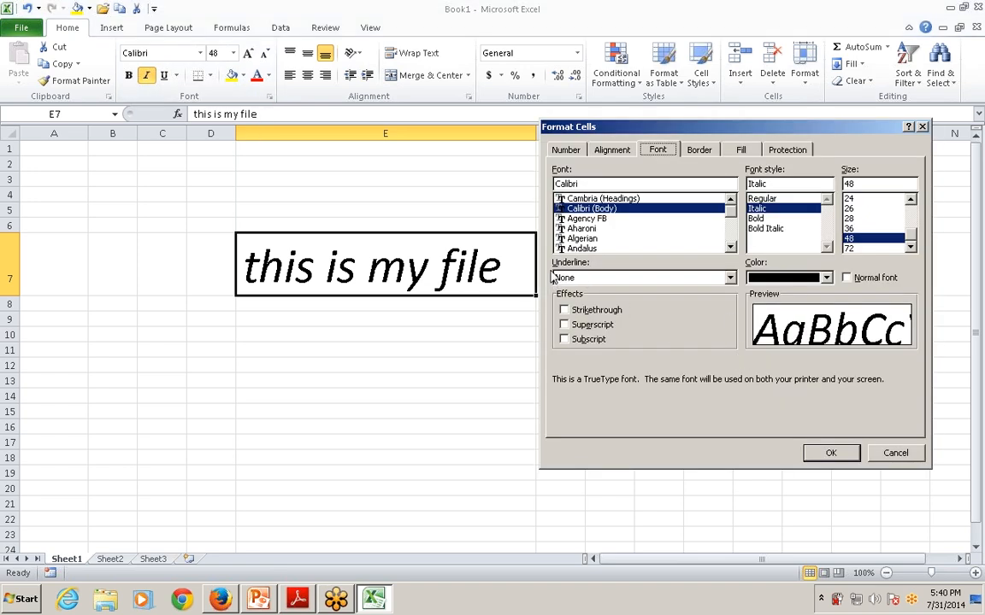
click(730, 277)
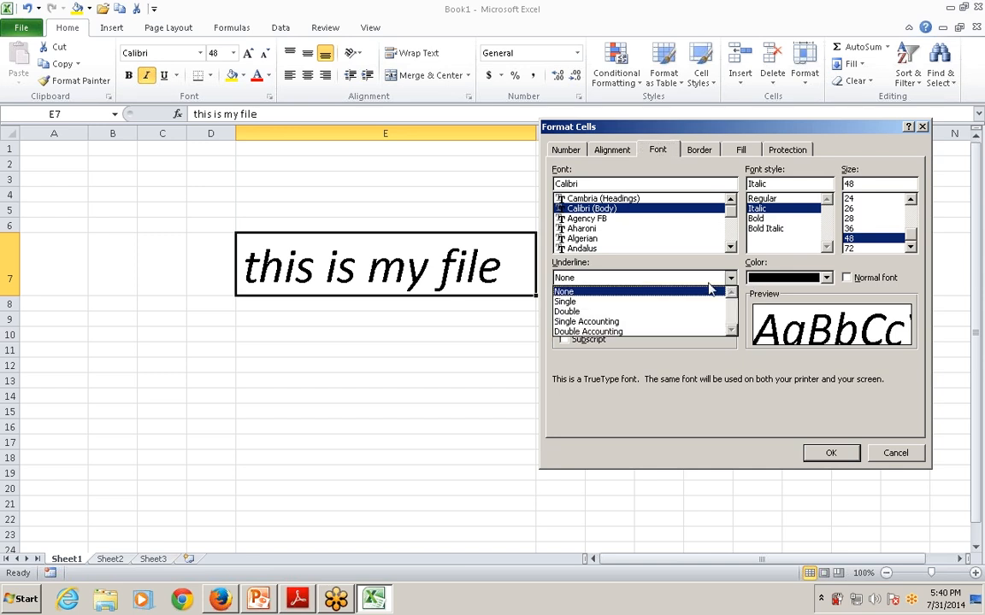
click(577, 311)
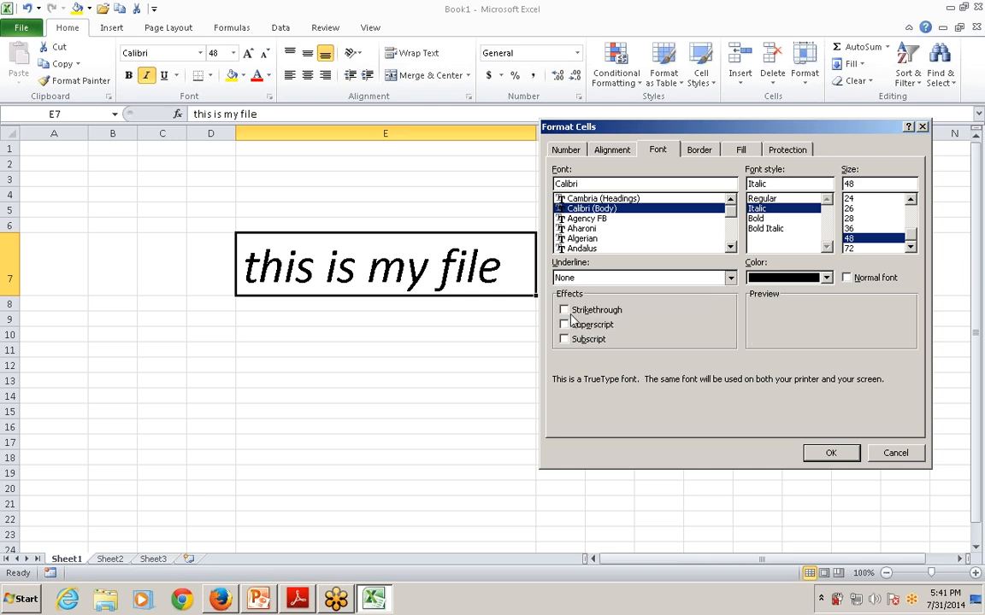
click(828, 446)
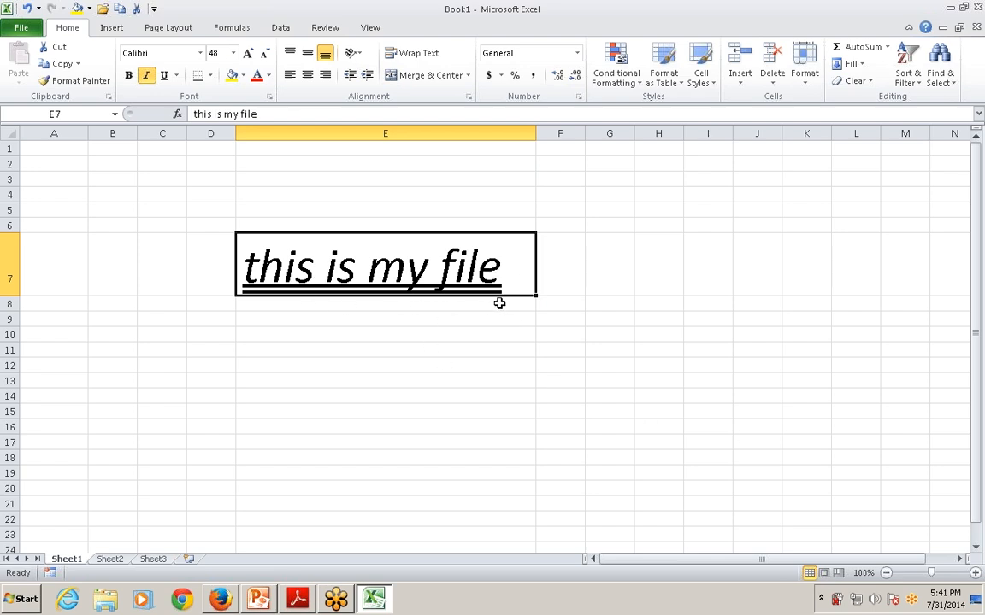
Apply the Strikethrough effect to the text in cell E7
click(269, 97)
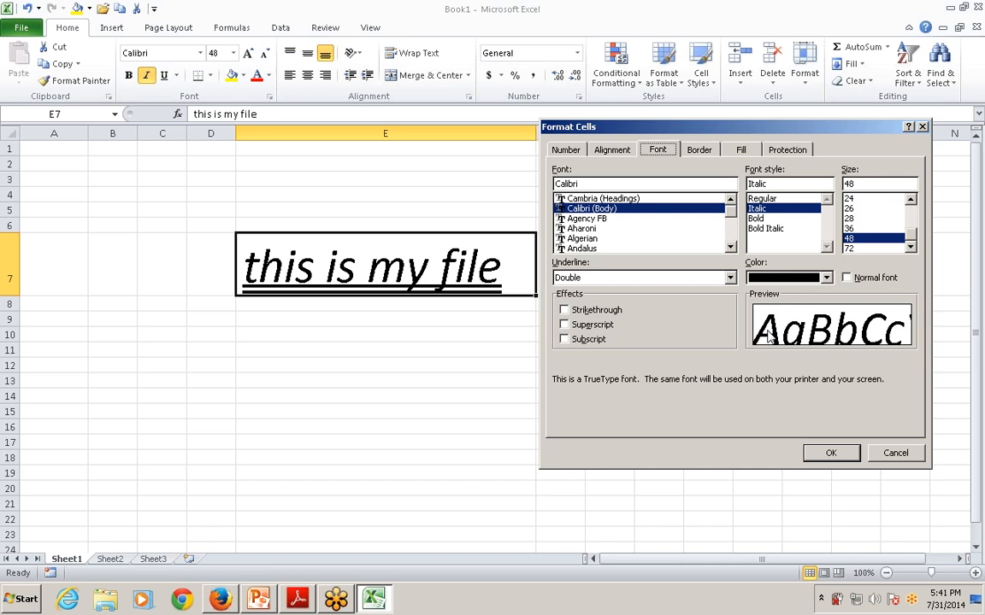
click(564, 311)
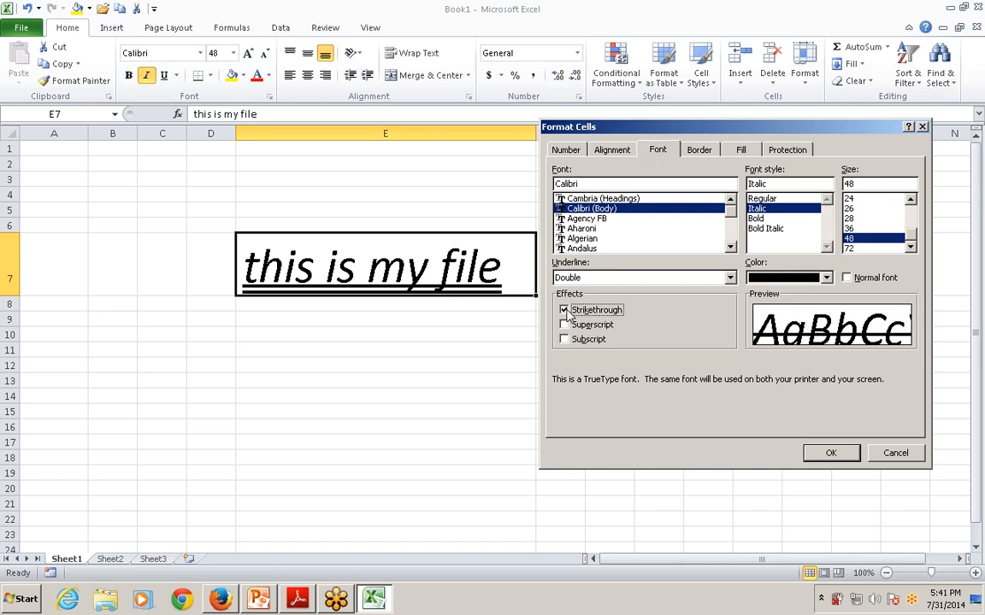
click(831, 455)
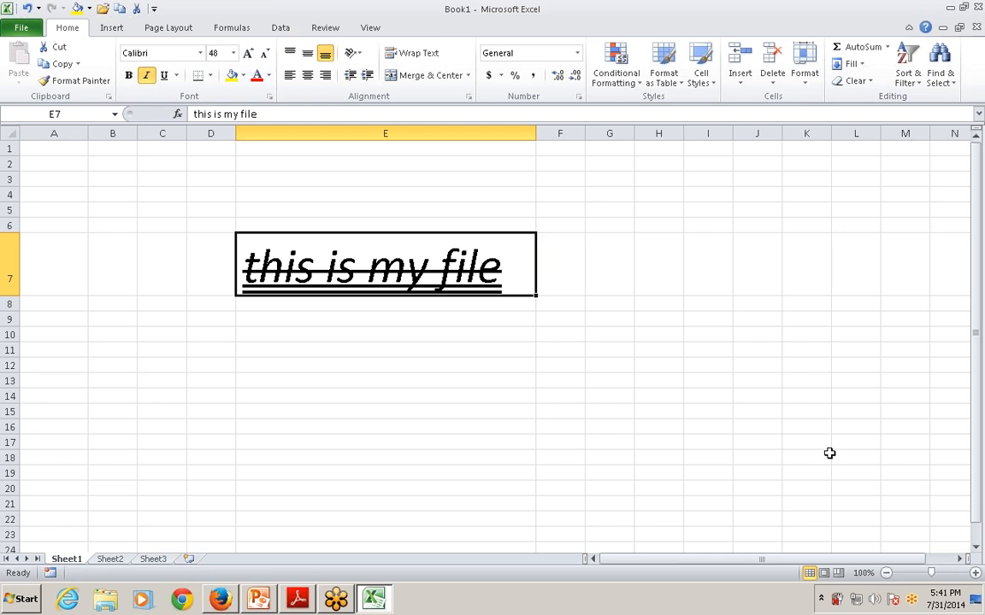
Replace the underline and strikethrough on cell E7's text with the Superscript effect
click(270, 96)
click(563, 278)
click(568, 289)
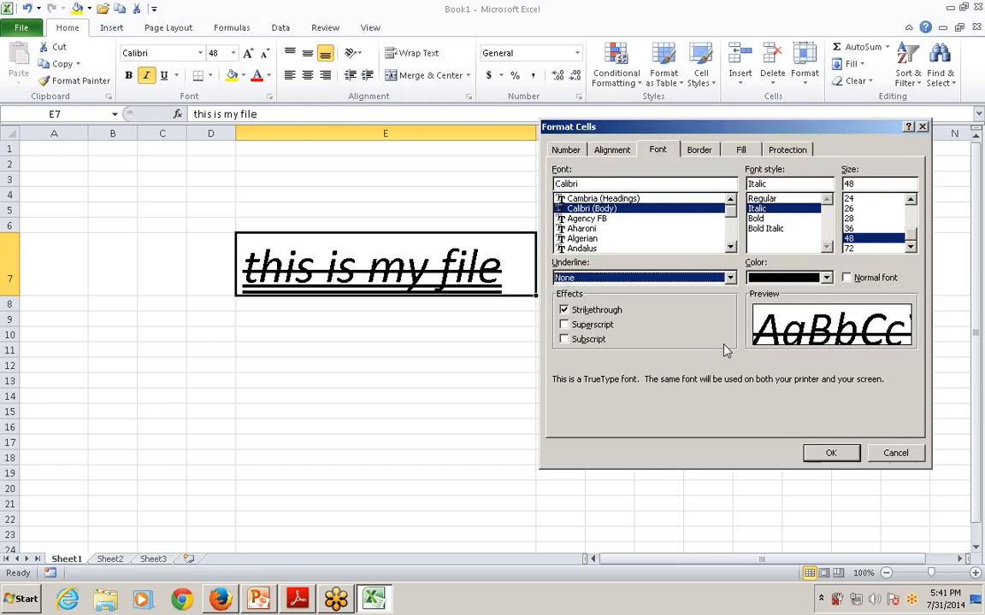
click(565, 311)
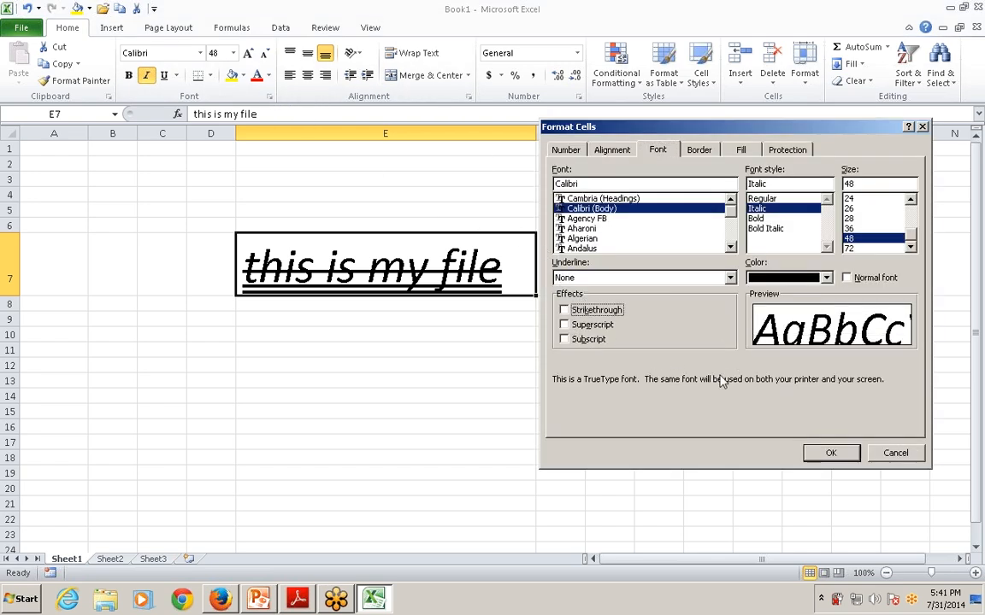
click(564, 324)
click(829, 454)
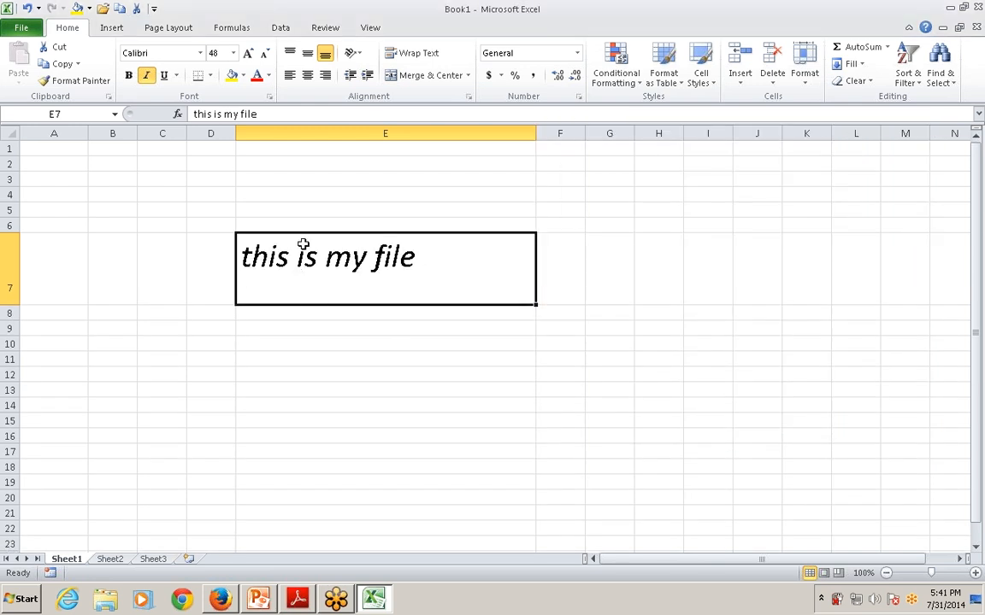
Apply the Subscript effect to the text in cell E7
click(269, 97)
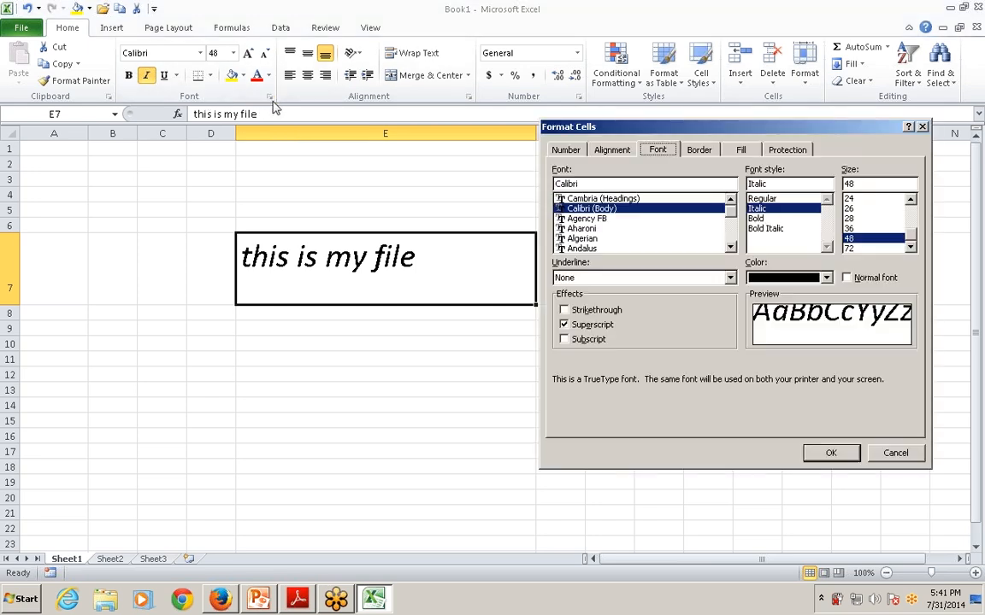
click(565, 339)
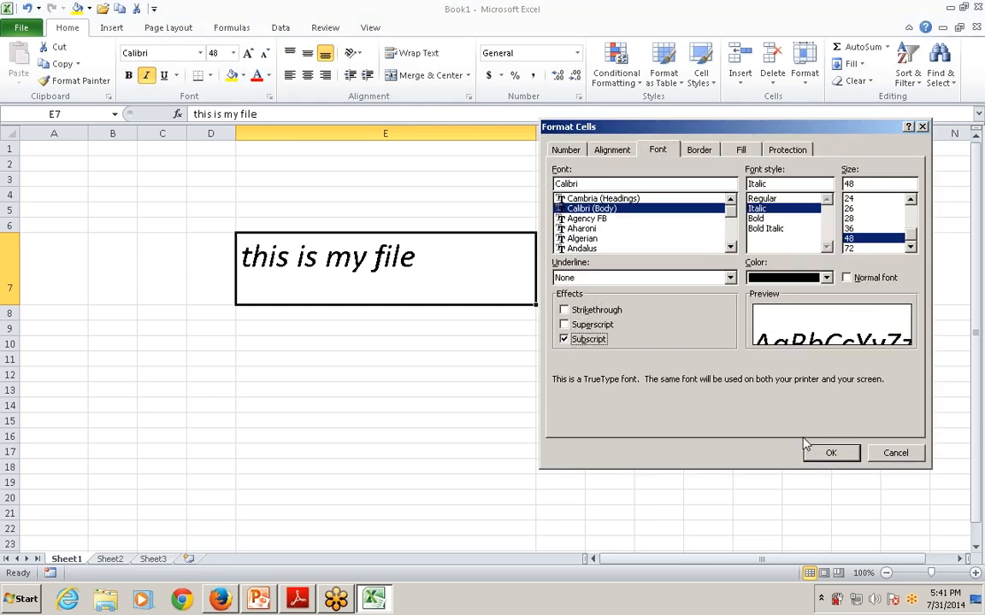
click(823, 454)
click(822, 455)
drag(822, 454, 658, 402)
click(374, 284)
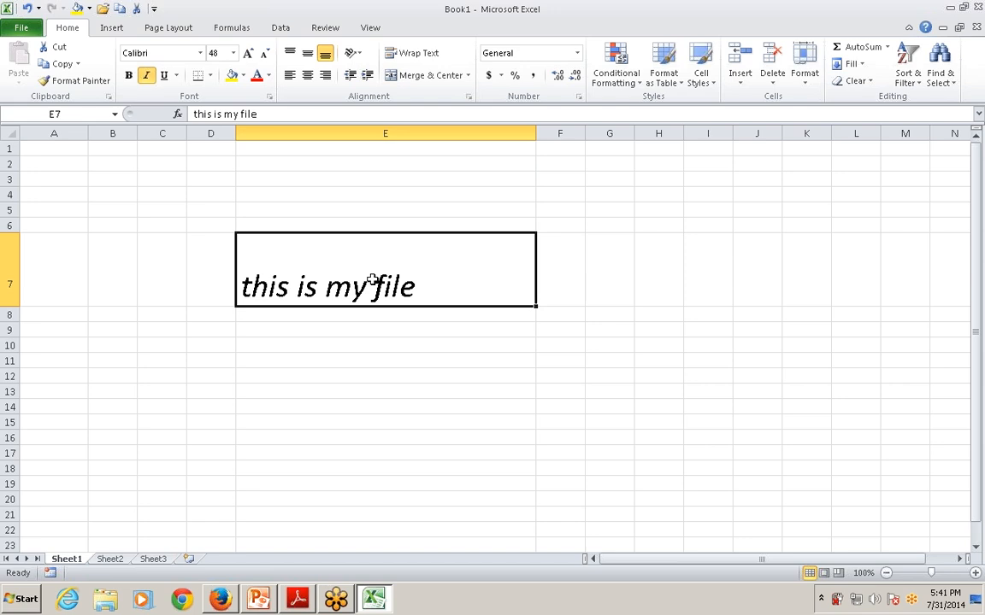
Remove the Subscript effect from the text in cell E7 and set its font color to standard Red
click(268, 97)
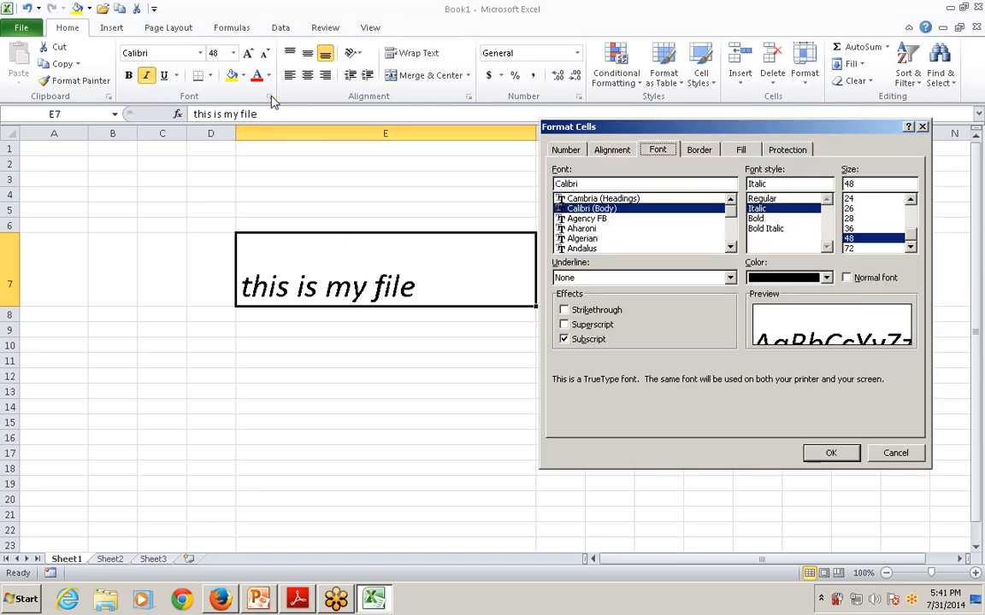
click(564, 339)
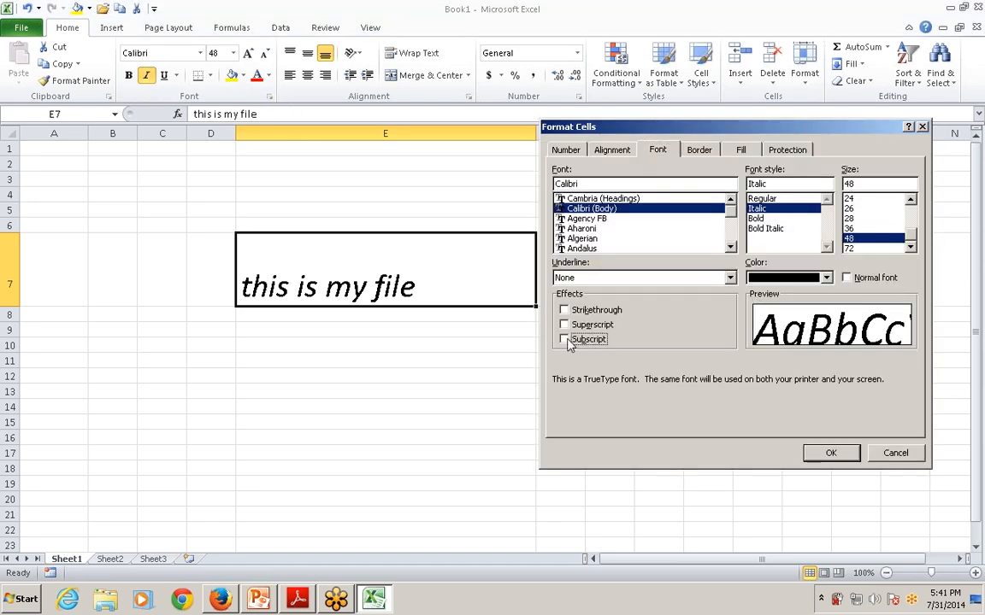
click(826, 278)
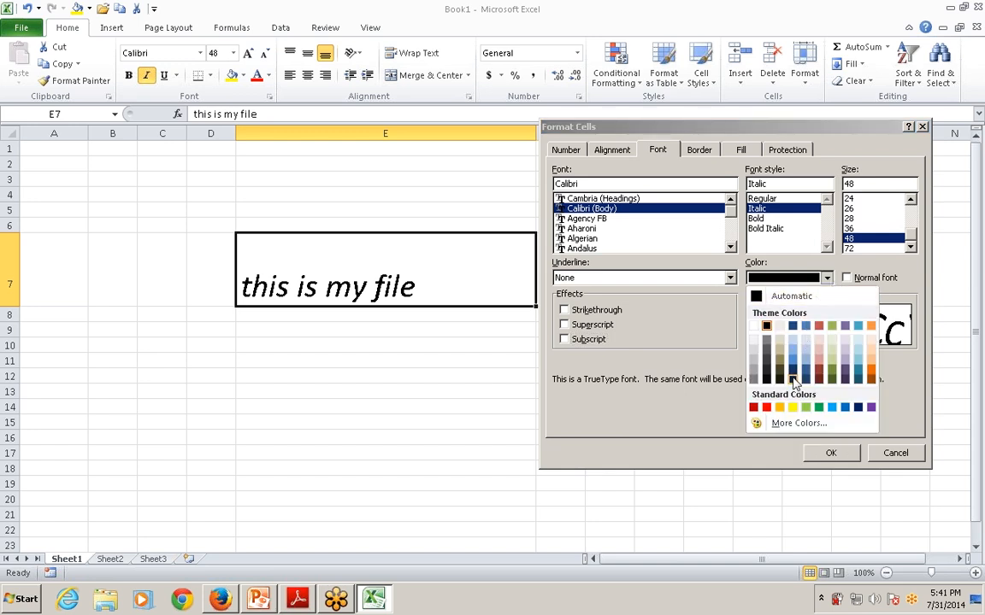
click(767, 411)
click(830, 453)
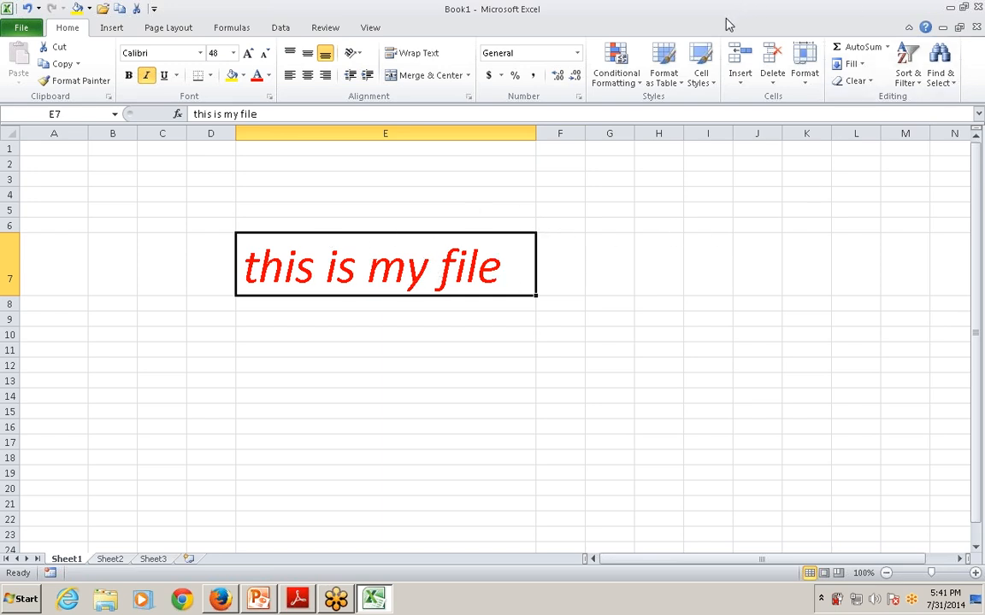
Try bold on the text in cell E7, turn it off again, and remove the italic style
click(130, 77)
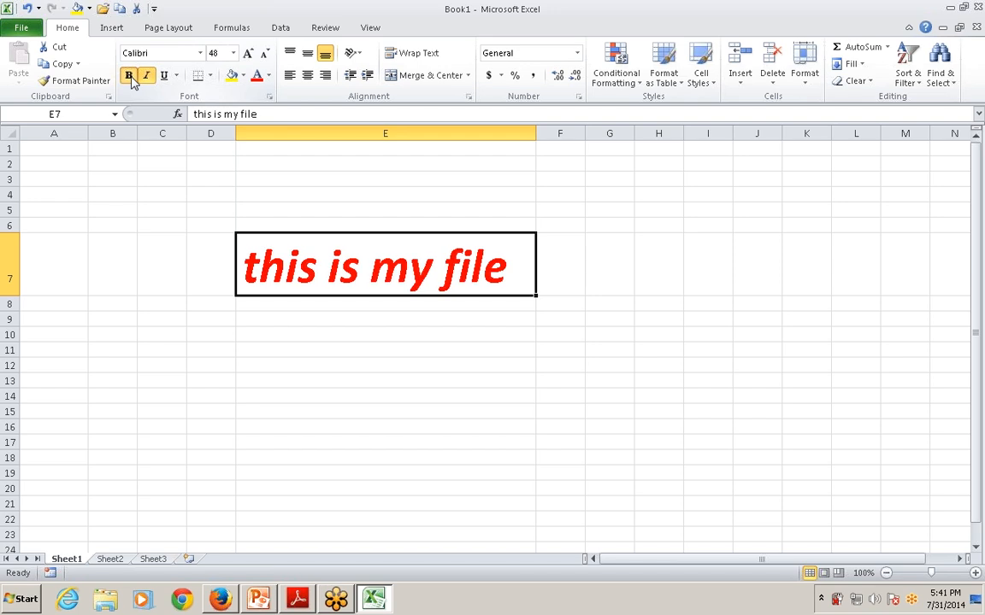
click(130, 77)
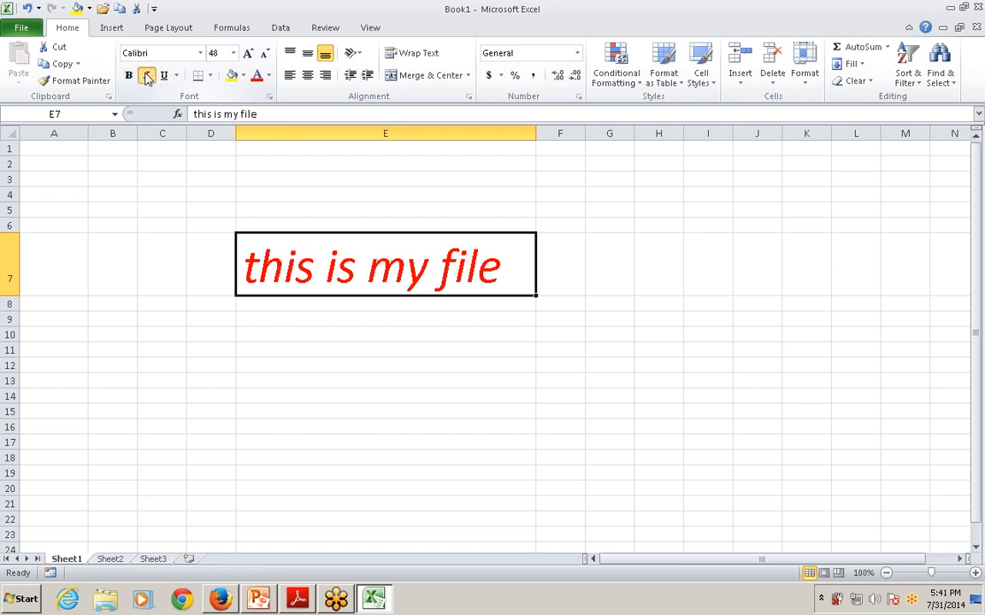
click(146, 75)
Underline the text in cell E7, try a double underline, and return to a single underline
click(164, 76)
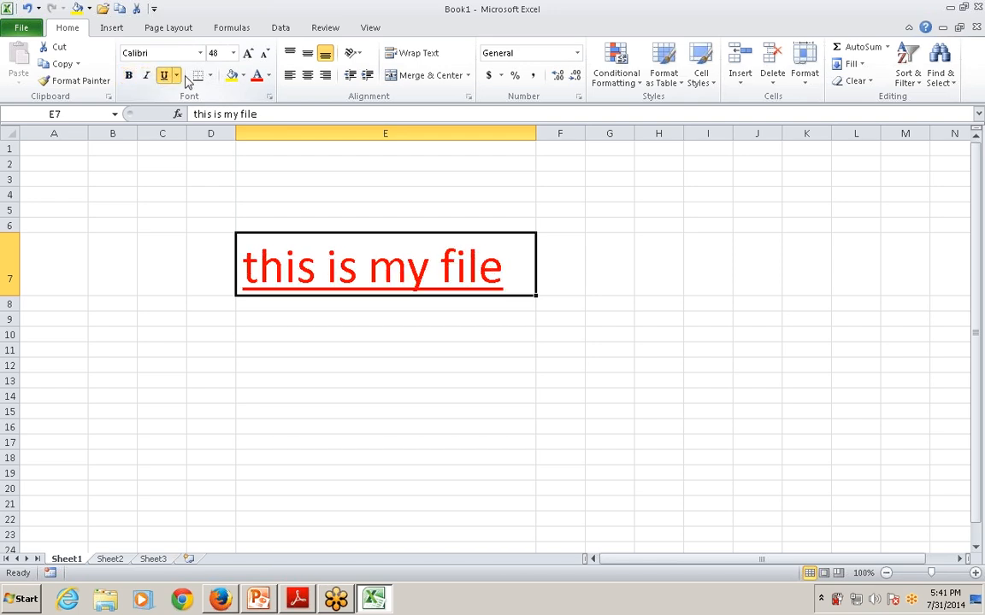
click(176, 77)
click(196, 110)
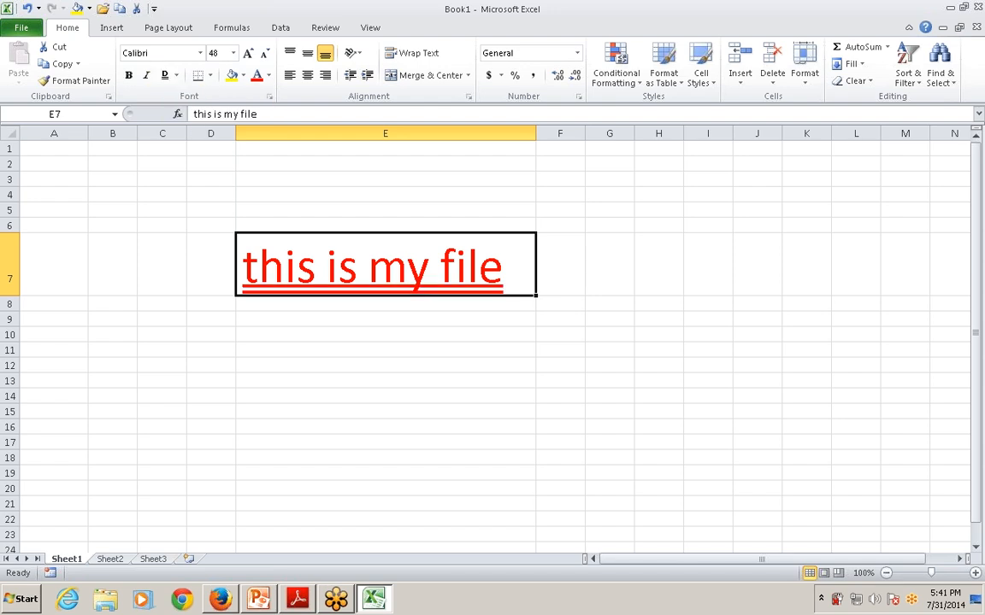
click(176, 77)
click(192, 93)
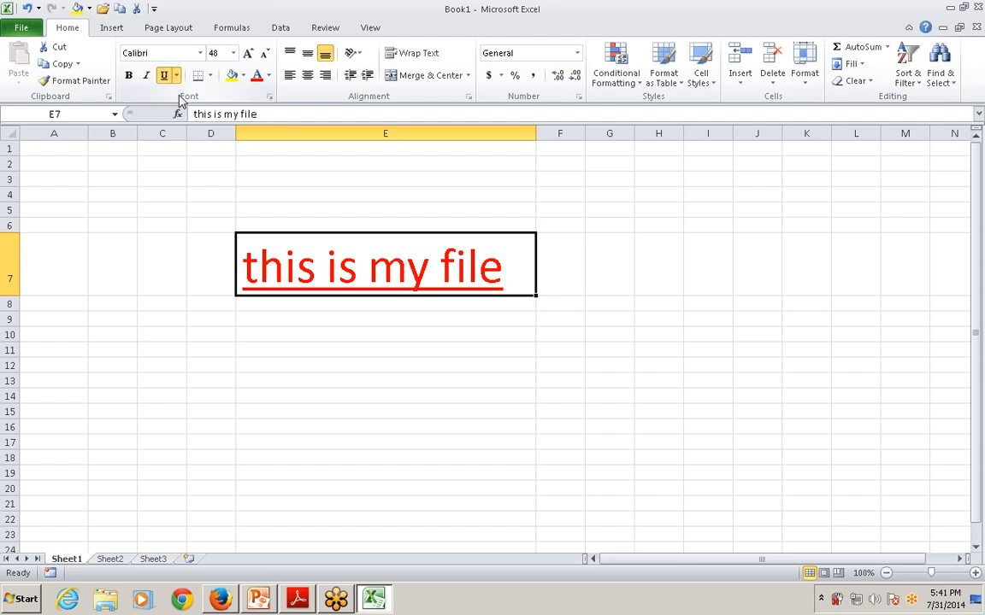
Increase the font size of cell E7's text to 72 and autofit column E to the text
click(248, 53)
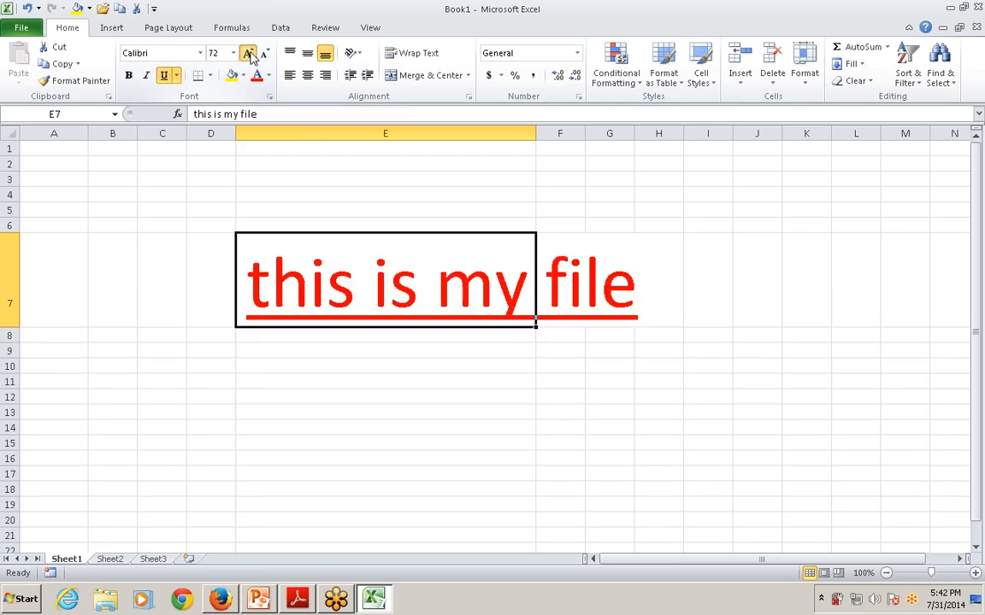
double_click(536, 134)
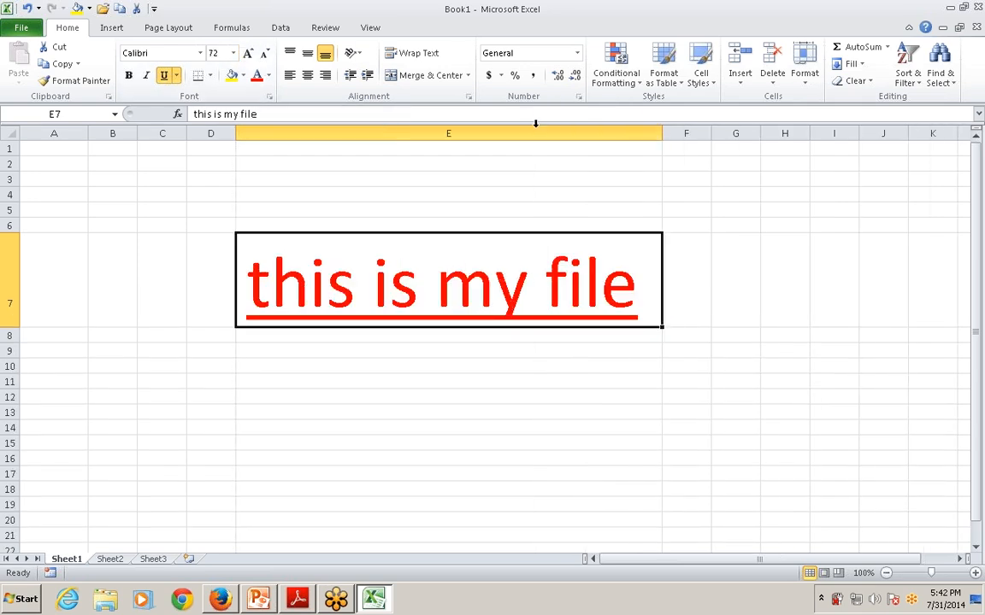
click(233, 53)
click(232, 53)
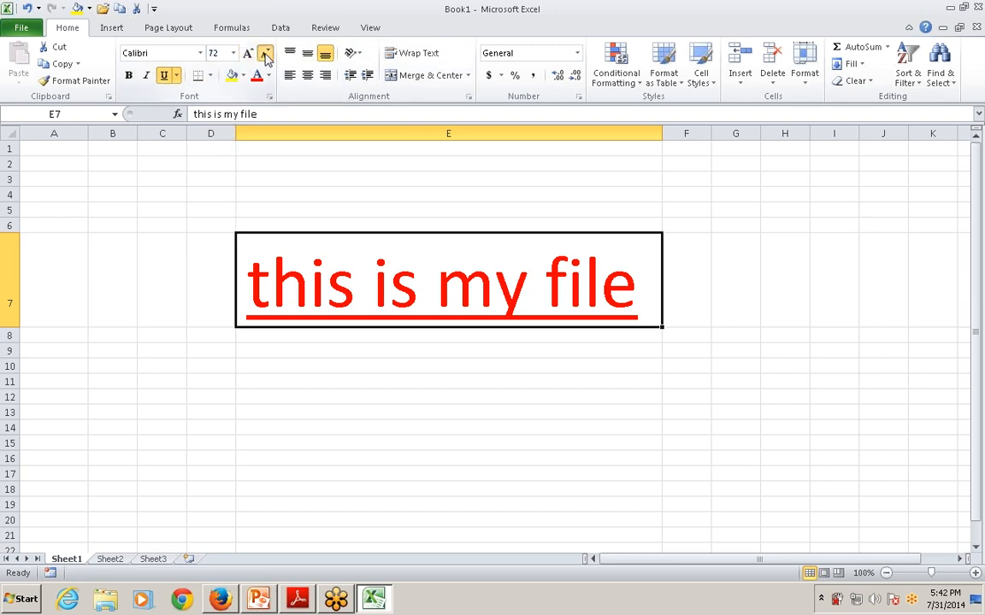
Decrease the font size of cell E7's text to 12 and autofit column E to the text
click(265, 53)
click(265, 54)
click(265, 54)
click(265, 54)
click(265, 54)
click(265, 54)
click(265, 54)
click(265, 53)
click(265, 54)
click(265, 54)
click(663, 148)
key(ctrl+Home)
double_click(662, 133)
Increase the font size of cell E7's text to 24 and autofit column E to the text
click(265, 240)
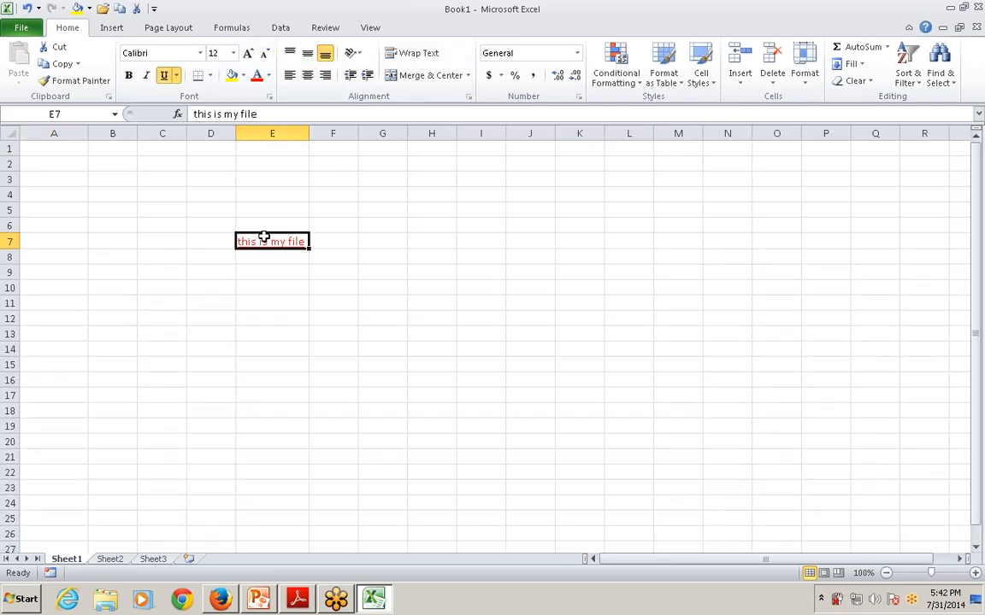
click(248, 54)
click(248, 54)
click(248, 53)
click(248, 54)
click(248, 54)
click(248, 54)
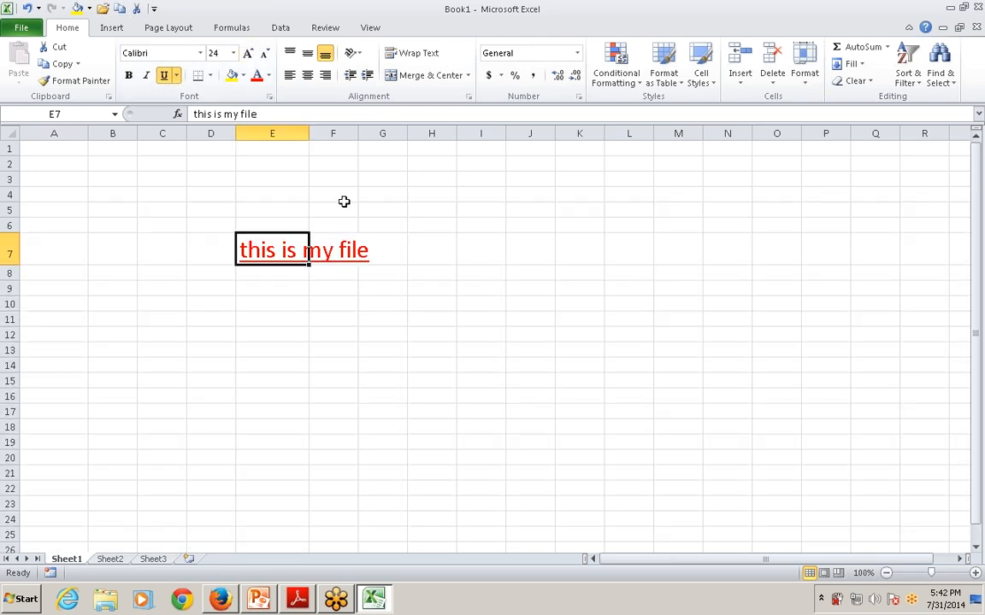
double_click(309, 133)
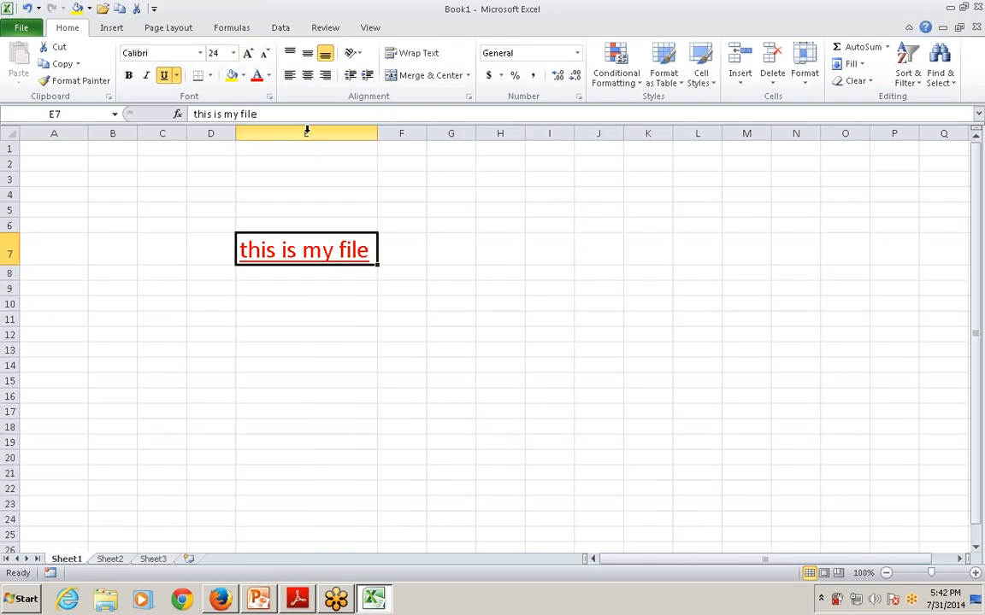
Fill cell E7 with yellow and set its font color to standard Green
click(232, 76)
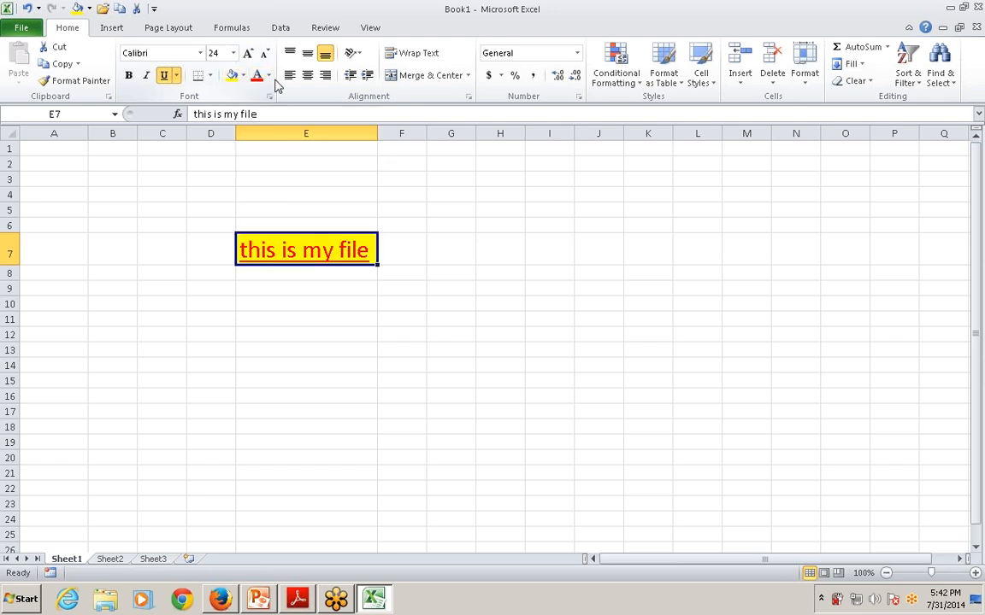
click(268, 75)
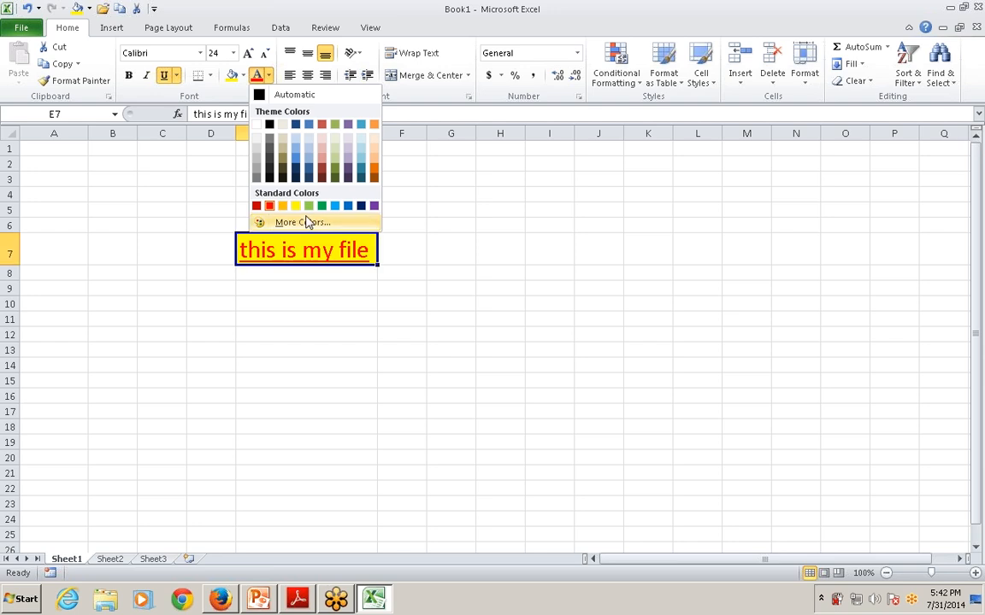
click(323, 206)
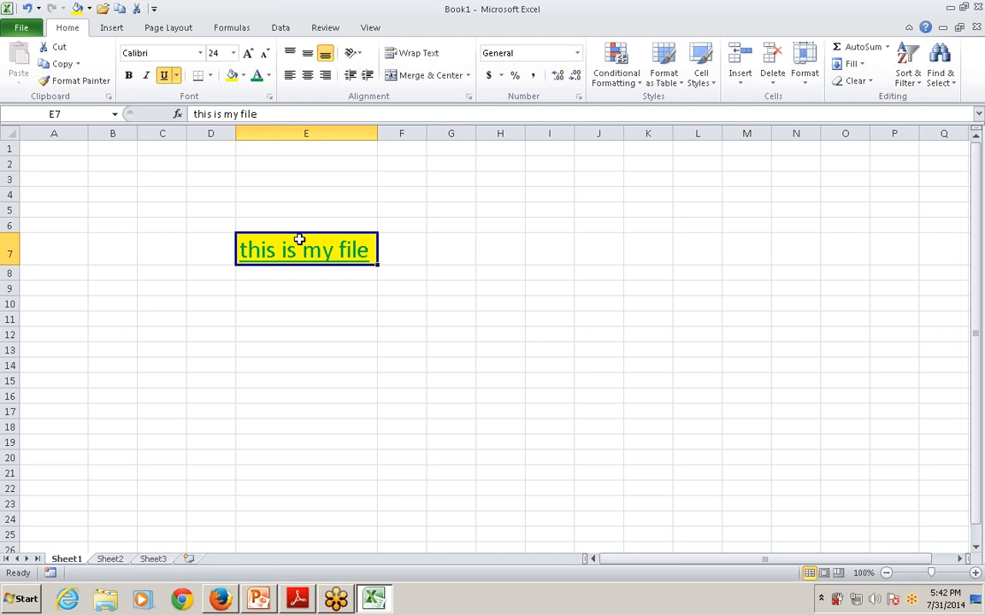
click(976, 28)
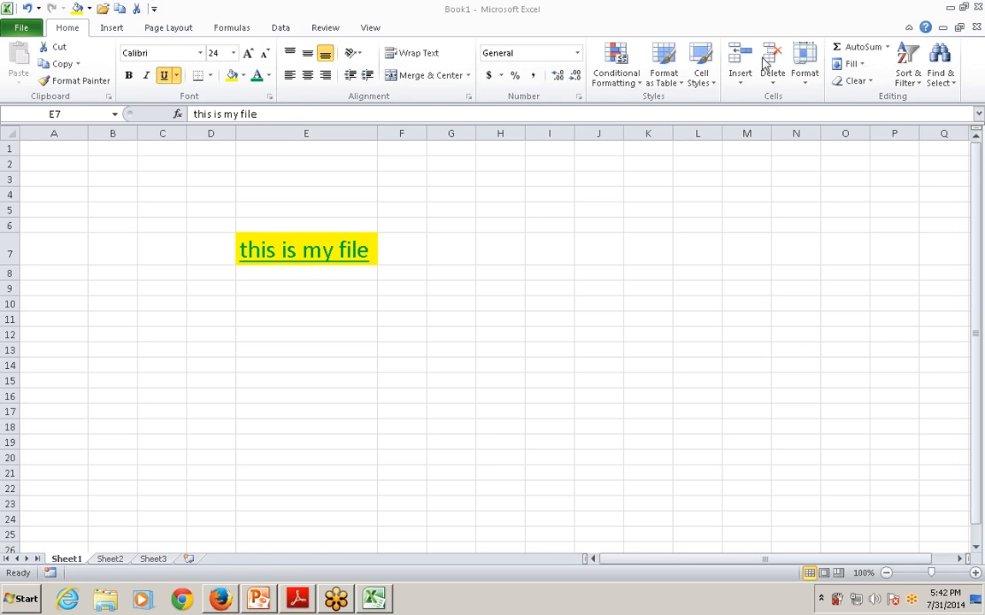
click(287, 318)
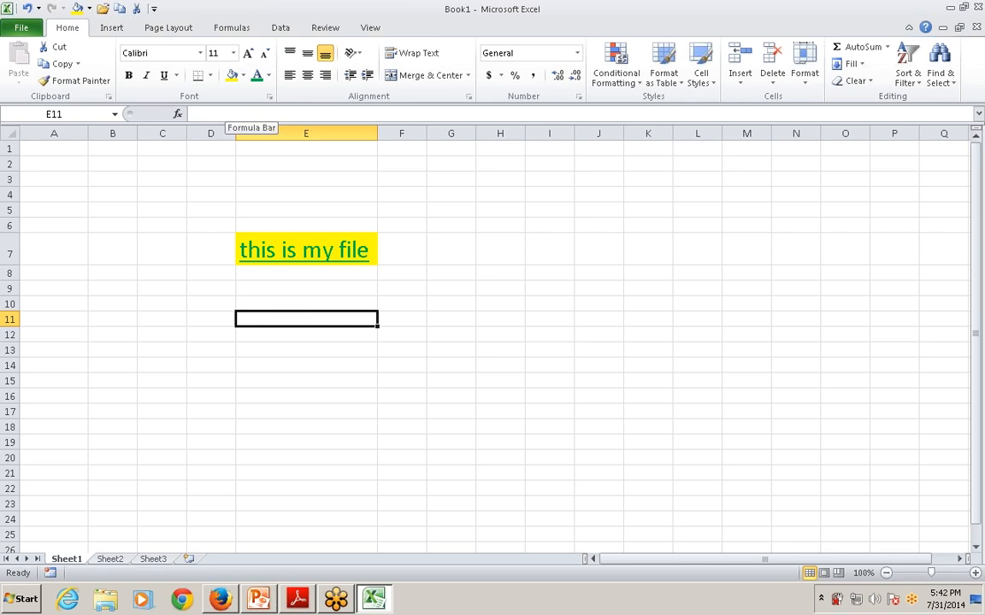
Switch to the PowerPoint presentation, start the slide show from the current slide, and advance to the "Formatting Cell Fills and Borders" slide
key(alt+Tab)
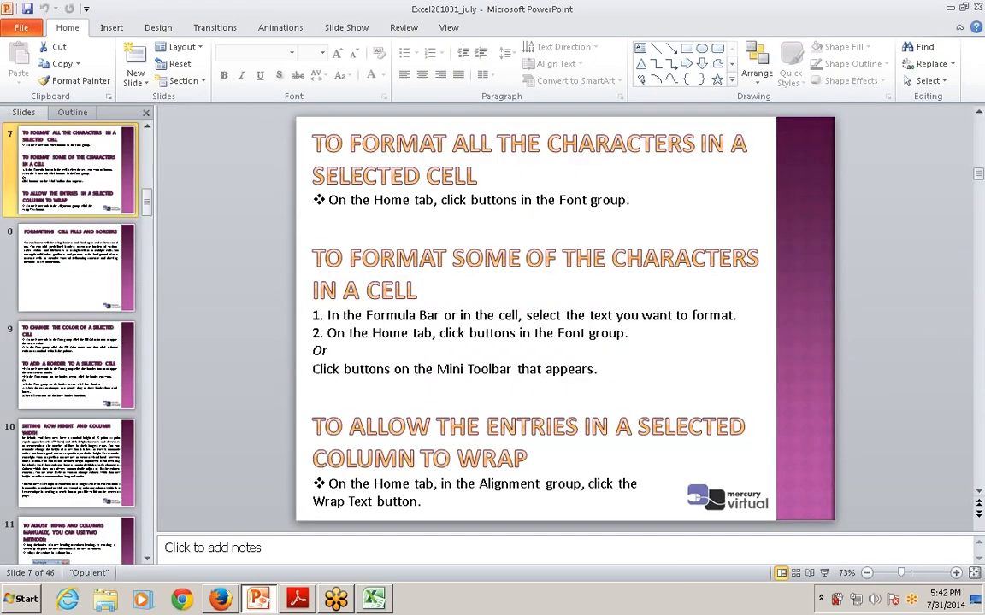
key(shift+F5)
click(349, 240)
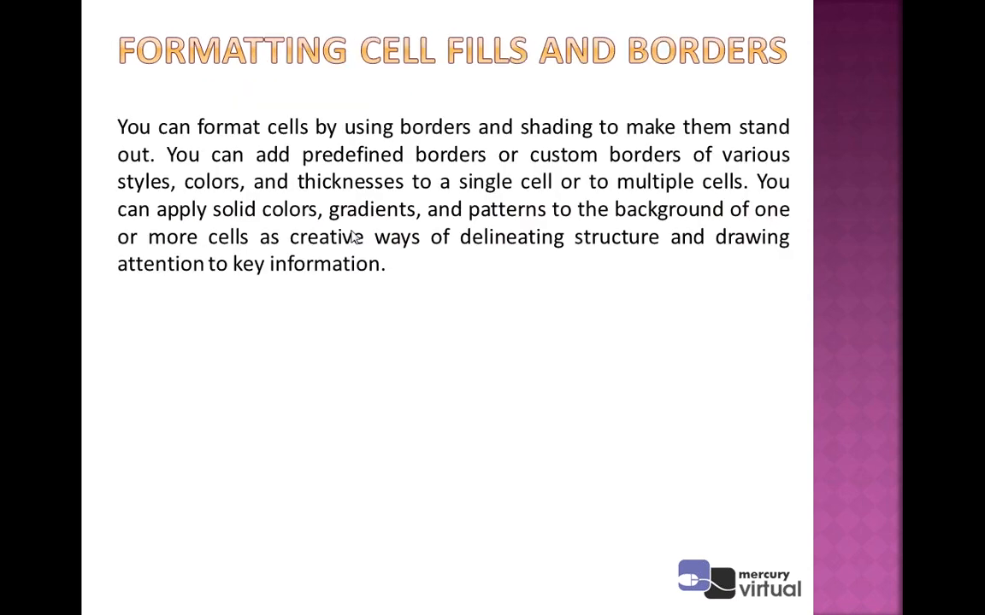
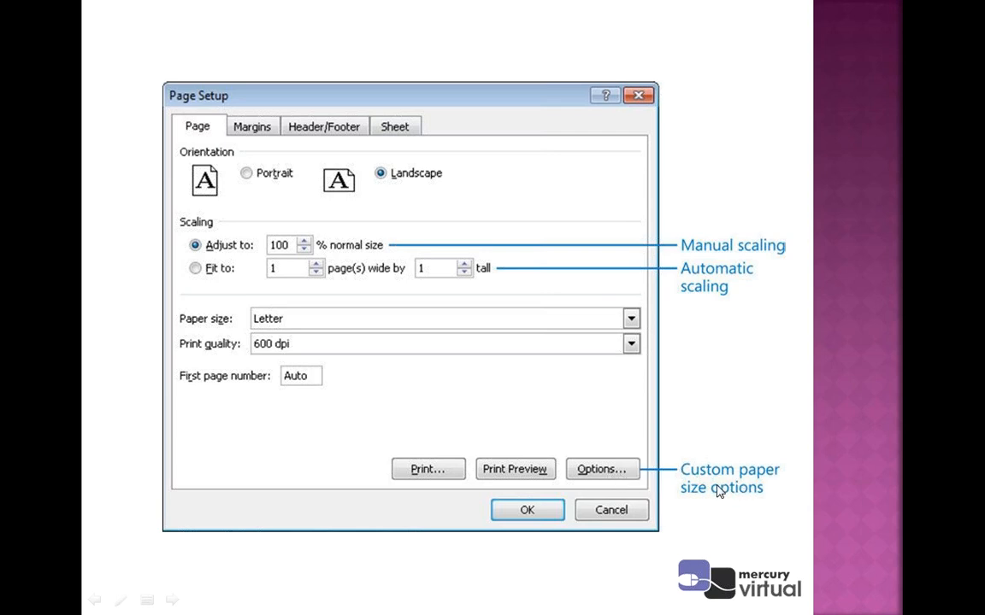
Page through the slides on margins, header and footer height, and page orientation to "Create and Apply Cell Styles"
click(676, 435)
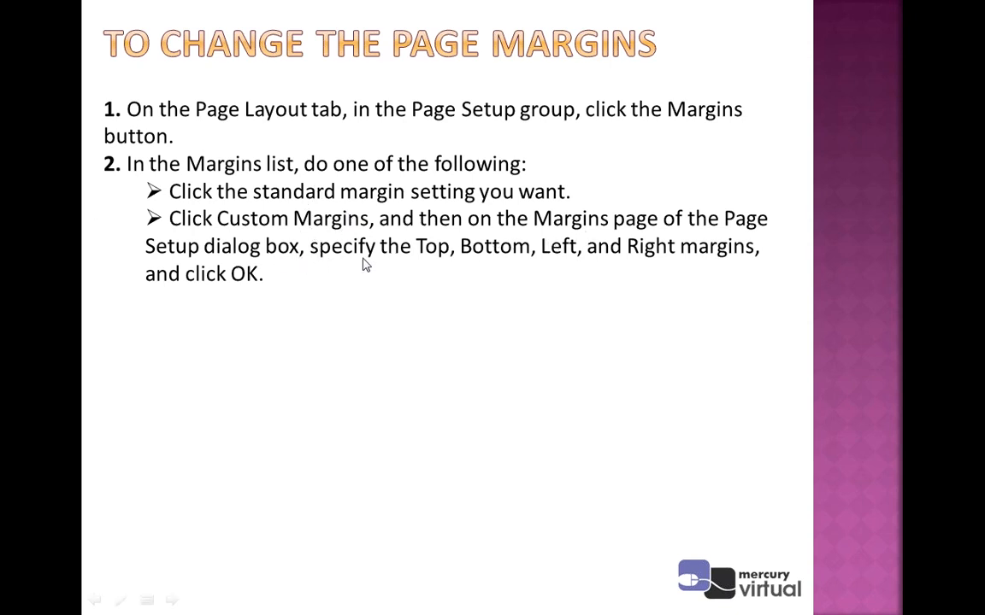
click(530, 306)
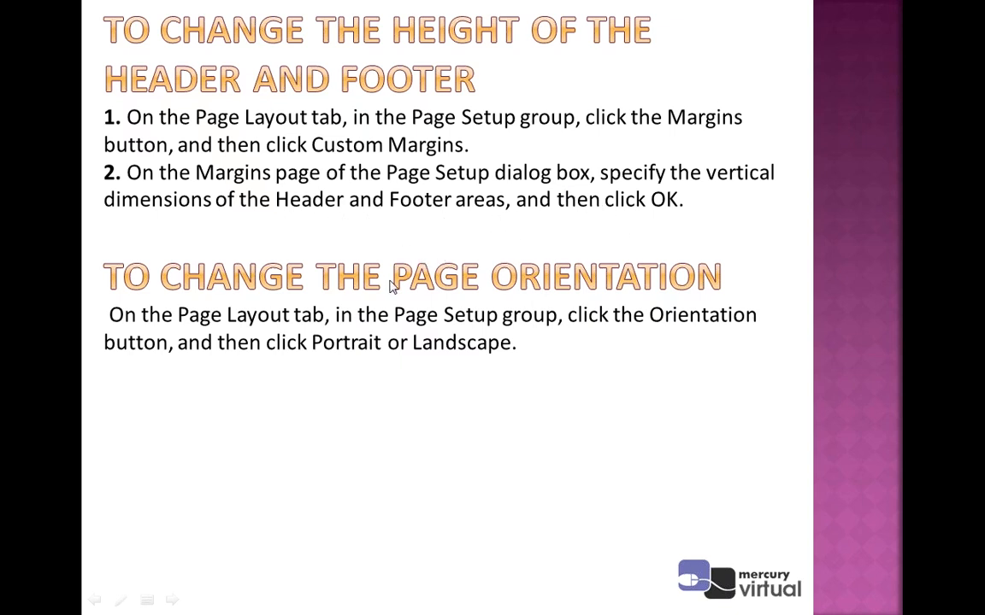
scroll(451, 292, up, 2)
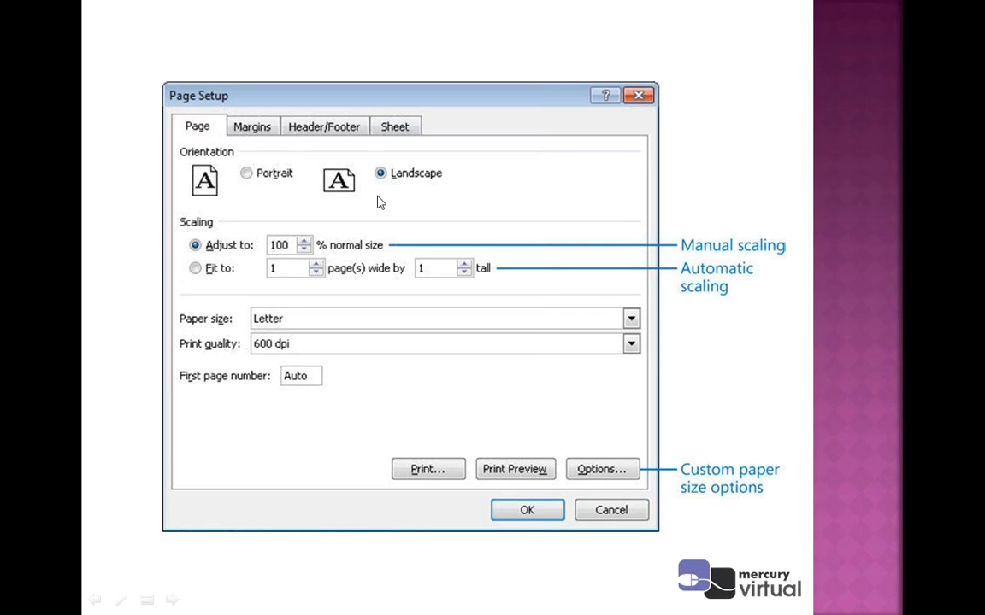
click(378, 259)
click(378, 260)
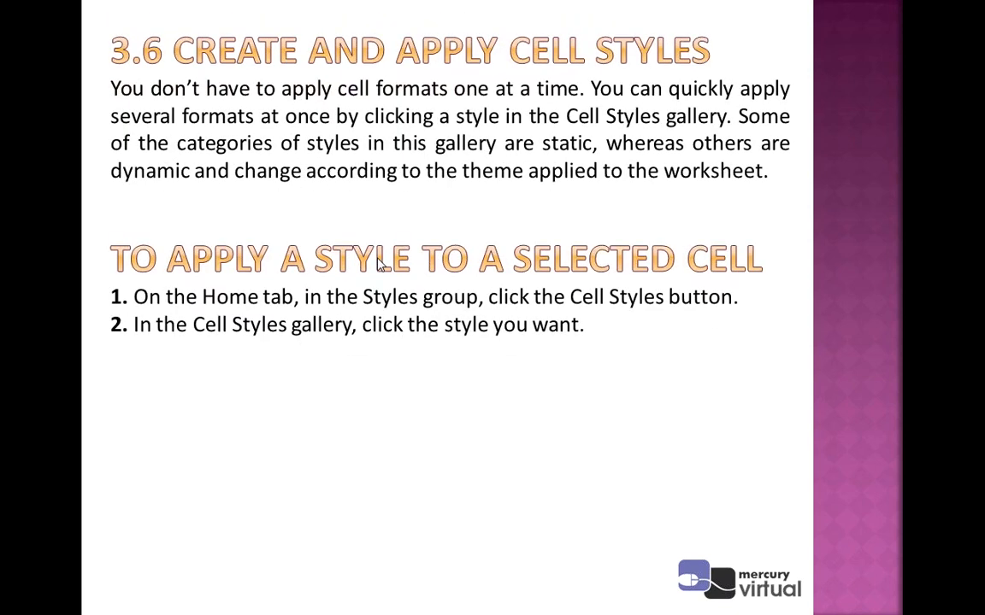
End the slide show, switch to the Book1 workbook in Excel, and open Page Setup for Sheet2
key(Escape)
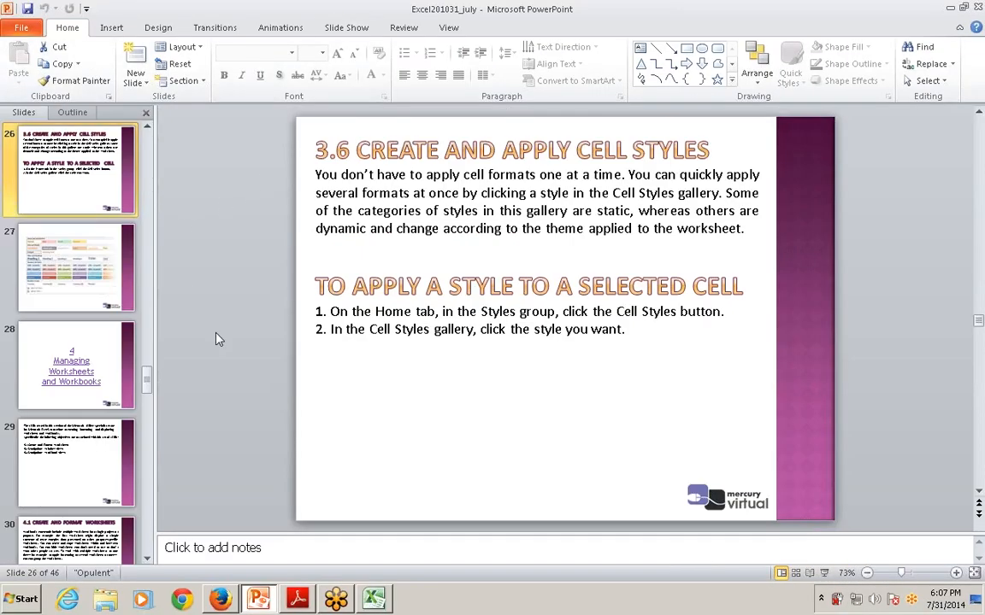
click(373, 598)
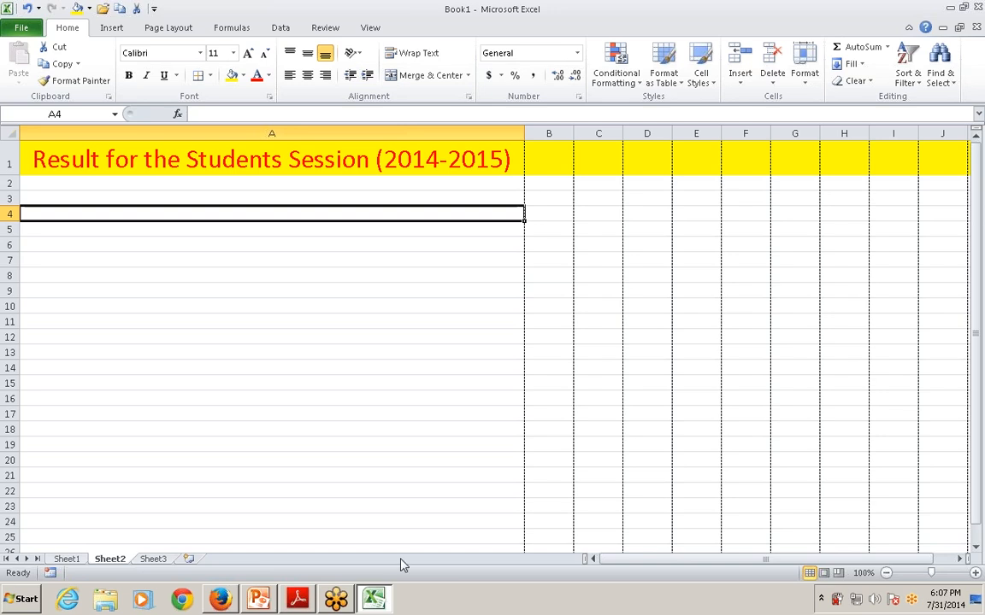
click(231, 274)
click(168, 28)
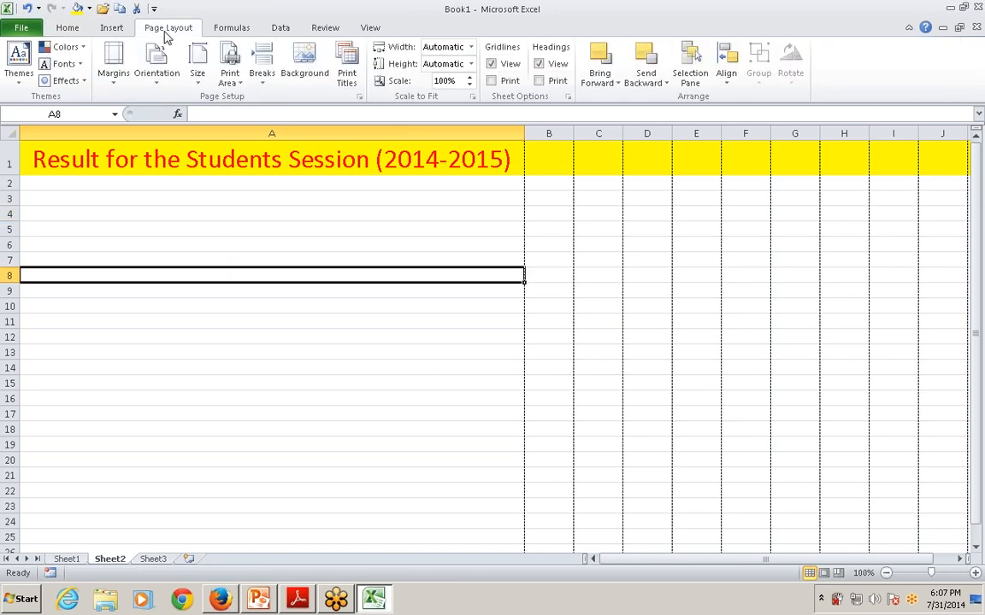
click(359, 97)
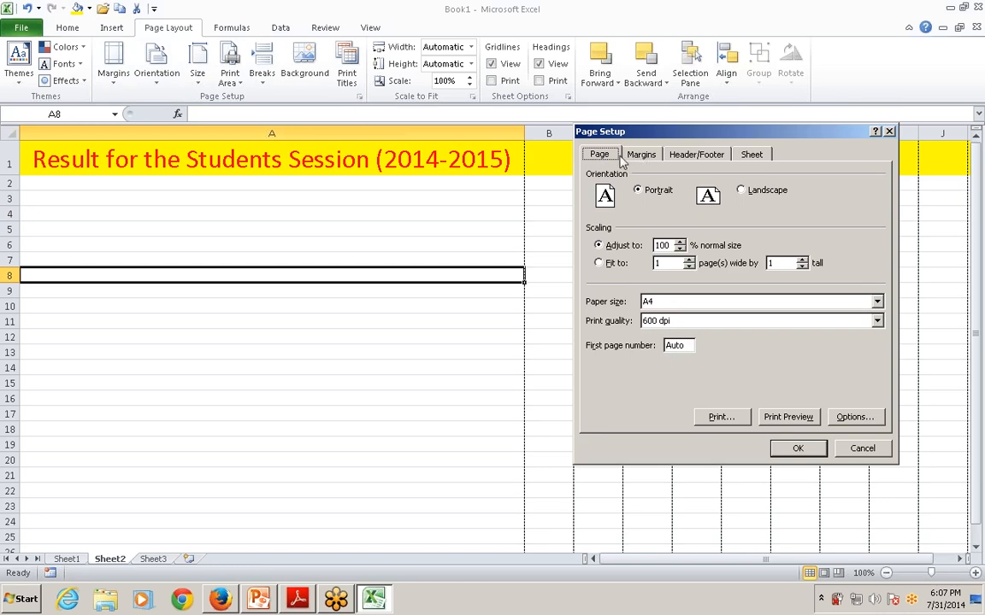
Look over the header/footer settings, return to the page settings, and move the Page Setup dialog over column A
key(ctrl+Tab)
key(ctrl+Tab)
key(ctrl+Tab)
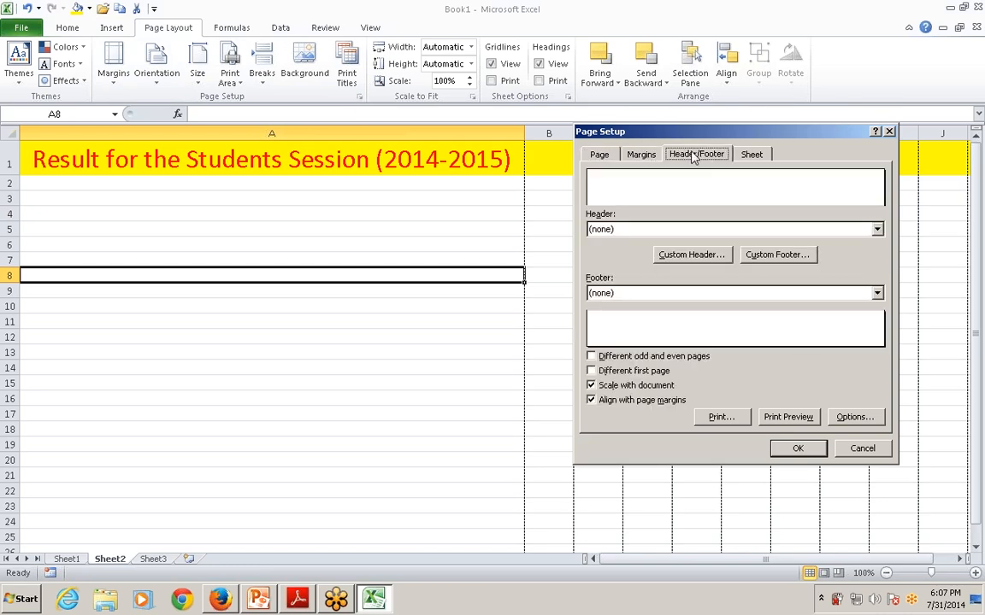
click(600, 154)
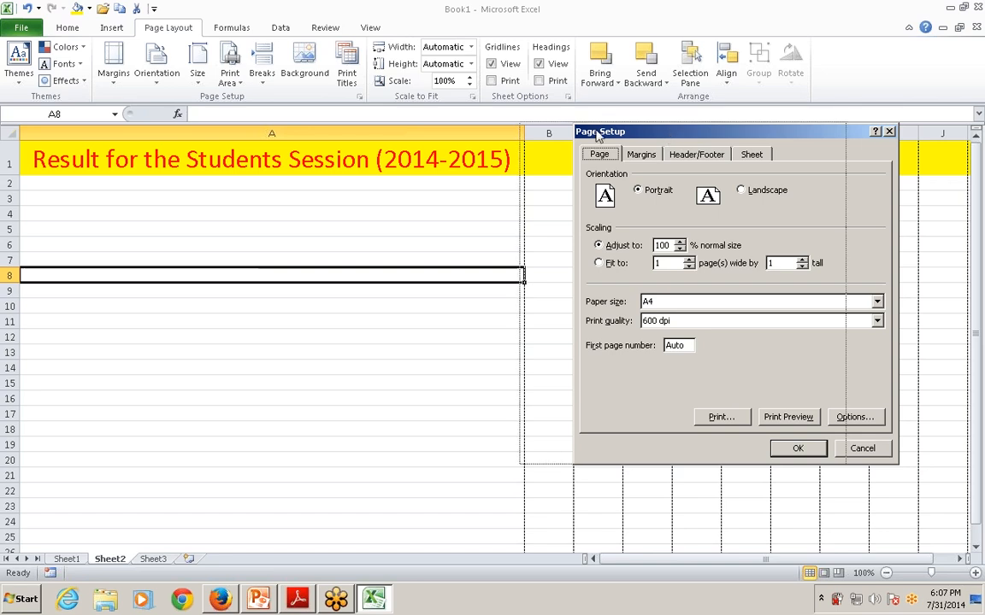
drag(598, 132, 277, 114)
Try Legal and Executive as page size and Executive as output size in the printer properties, and cancel the changes
click(533, 399)
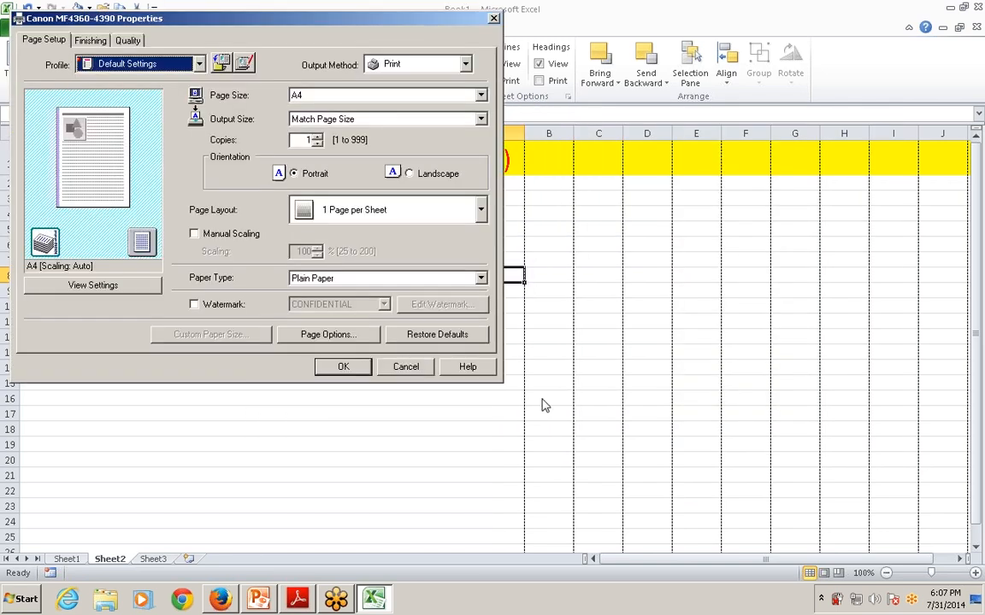
click(347, 94)
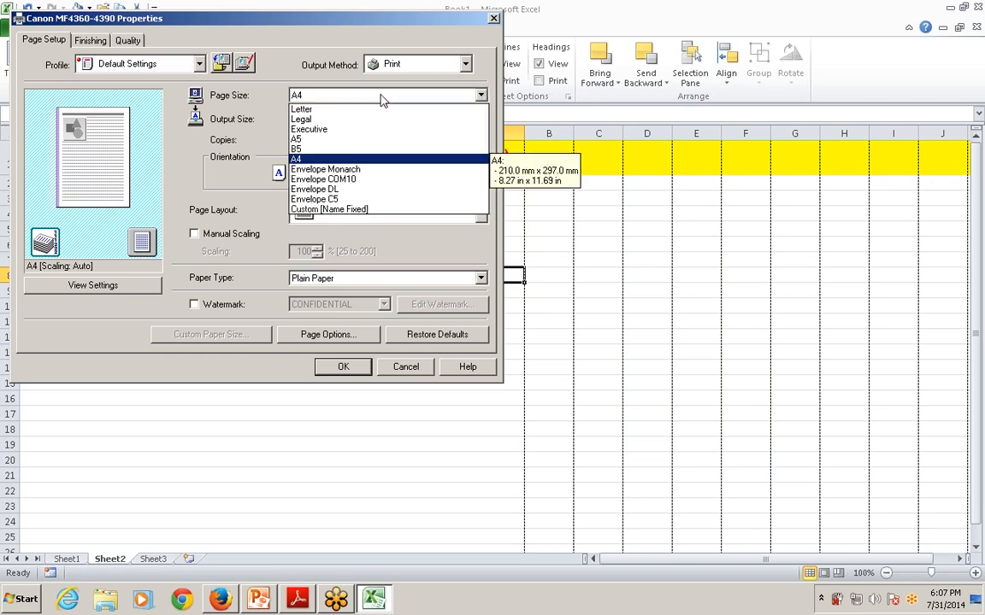
click(303, 118)
click(316, 94)
click(323, 130)
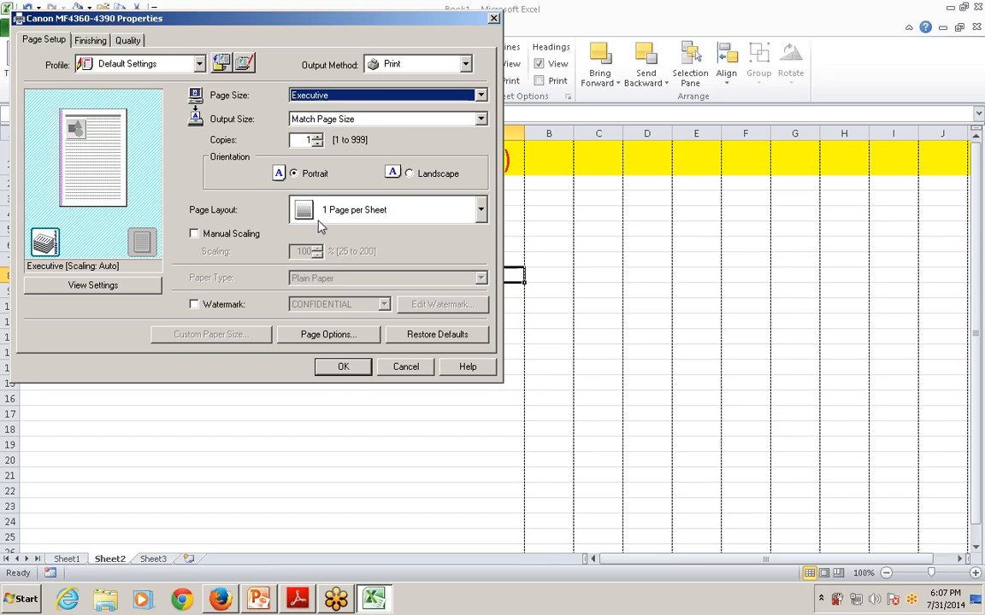
click(310, 119)
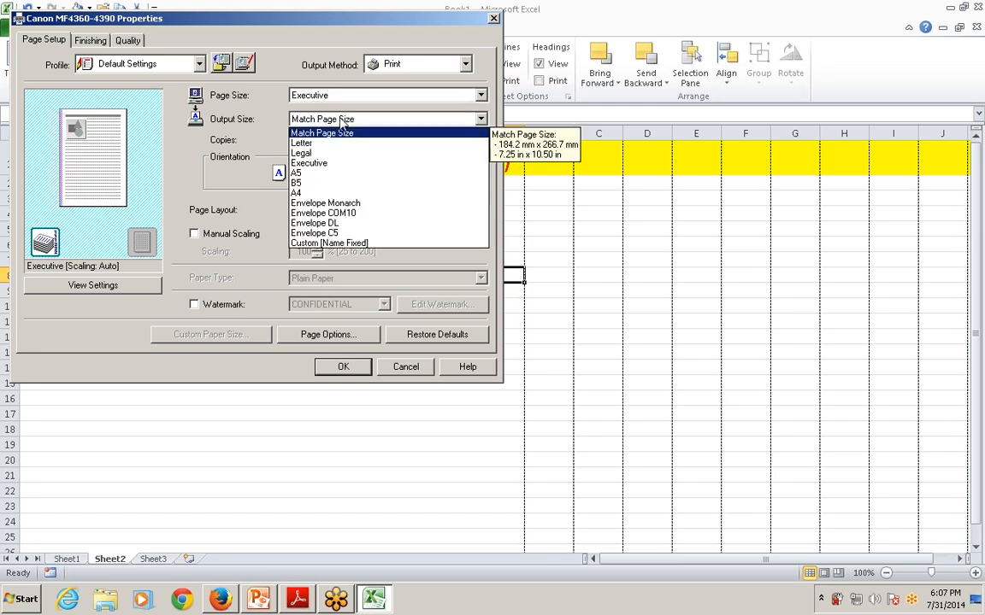
click(295, 162)
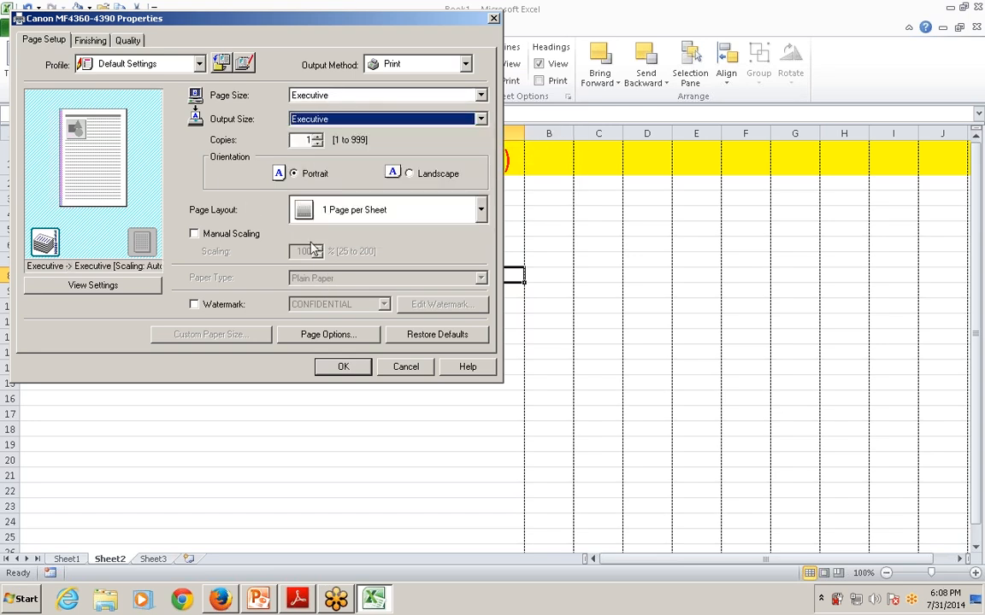
click(419, 367)
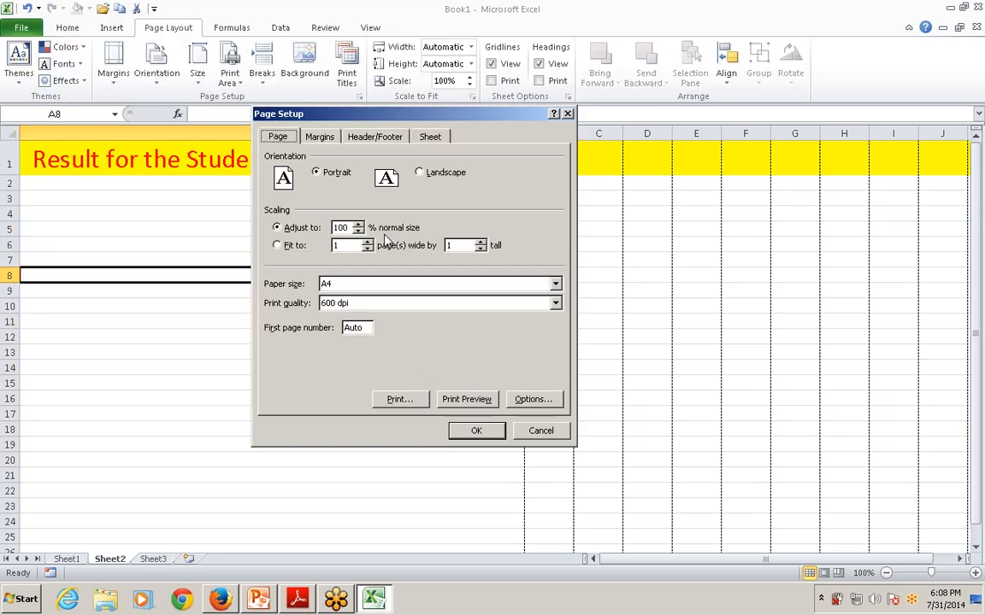
Try the Landscape page orientation and return it to Portrait
click(421, 173)
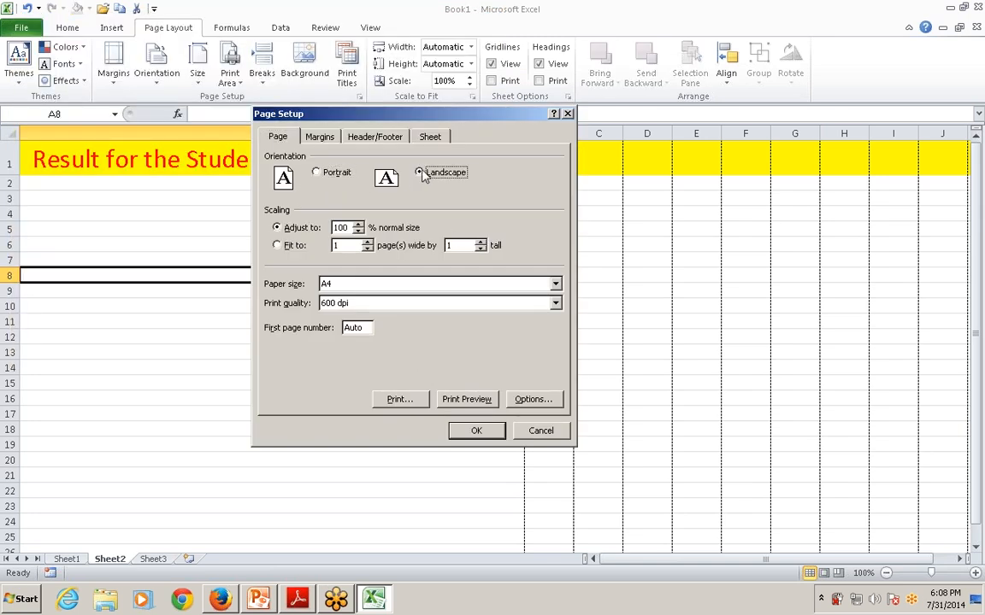
click(347, 177)
click(426, 177)
click(342, 176)
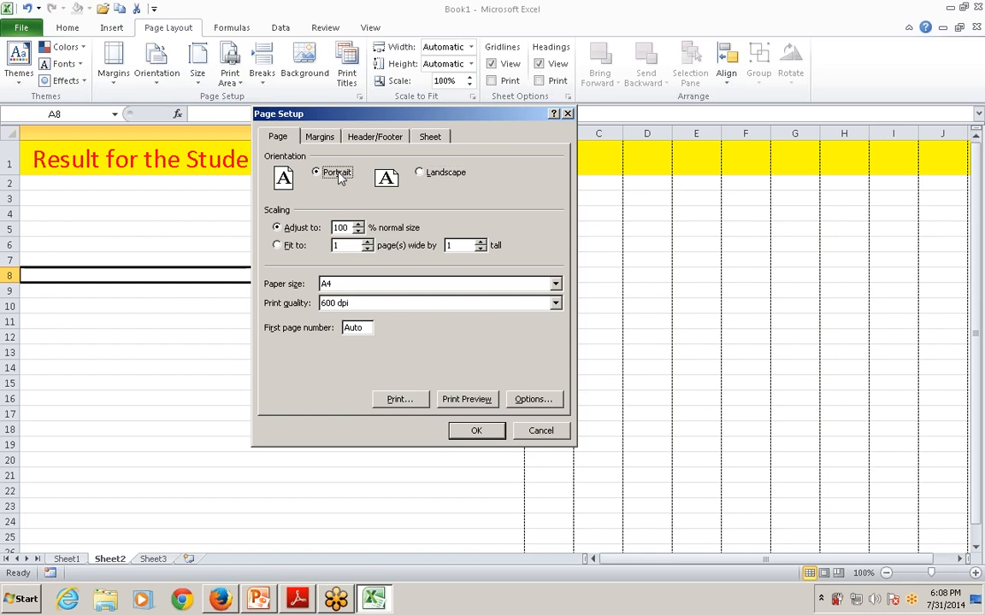
Set the sheet's top margin to 2 and increase its header margin
click(323, 139)
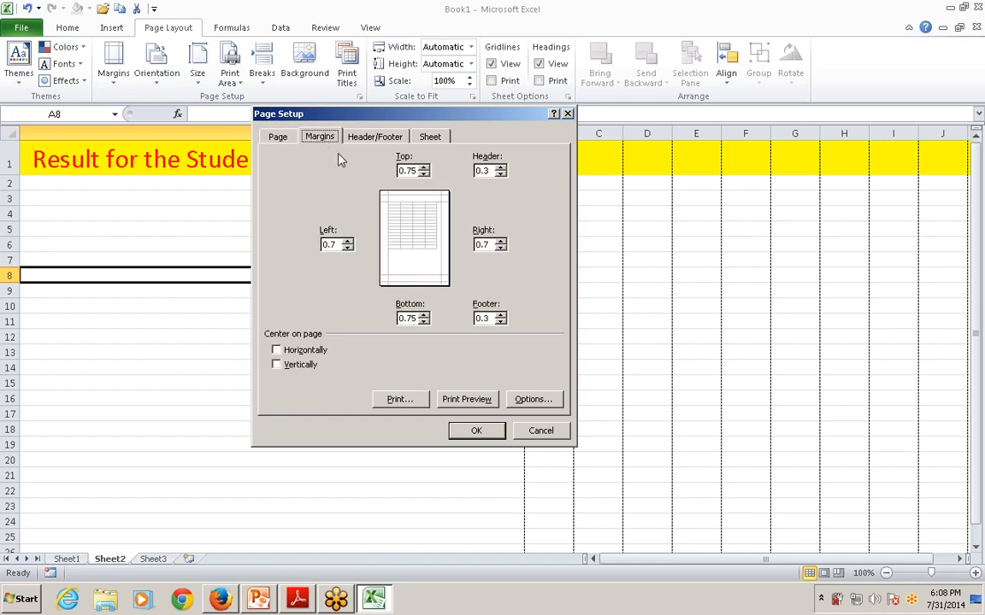
click(426, 167)
click(426, 168)
click(427, 168)
click(426, 167)
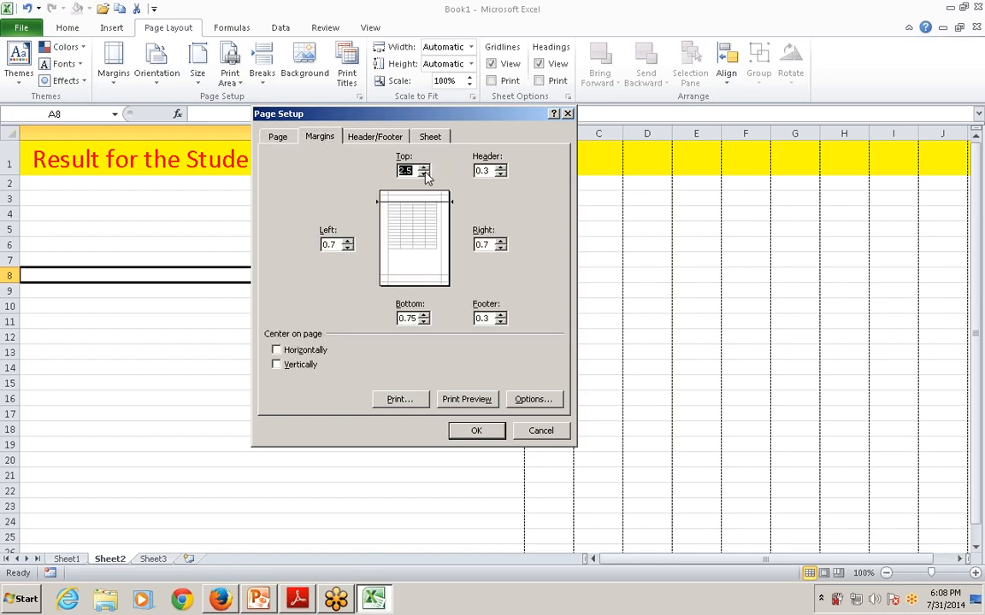
click(424, 174)
click(501, 174)
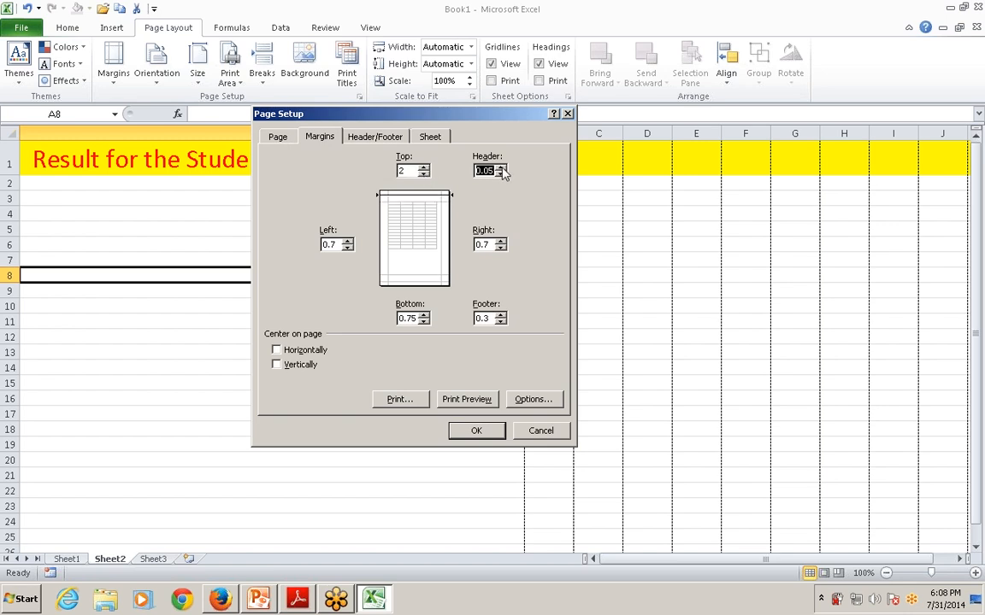
click(501, 168)
click(501, 168)
click(500, 169)
click(501, 169)
click(501, 168)
click(501, 168)
click(501, 168)
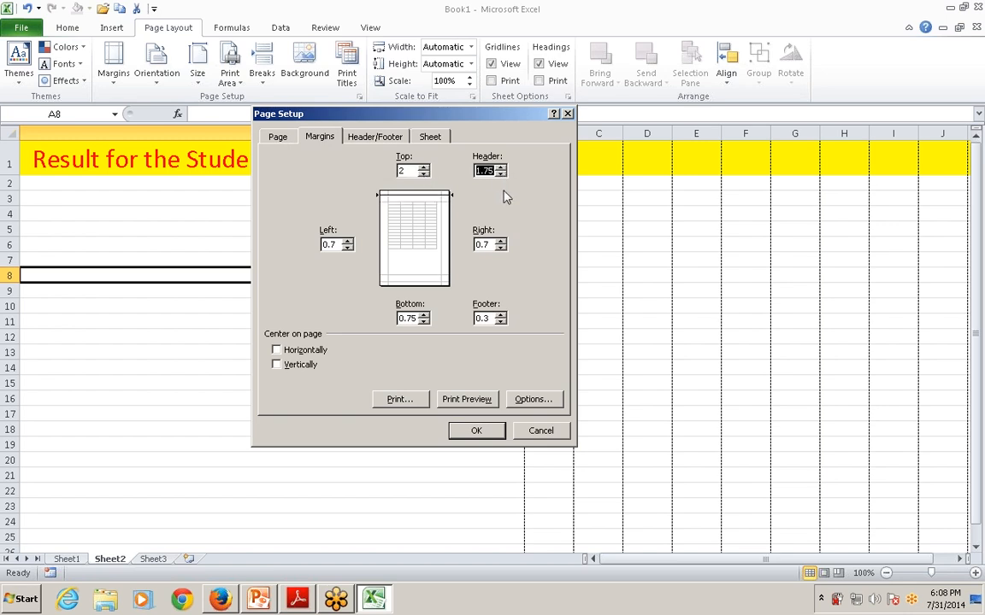
Preview the printout of Sheet2, browse forward to page 7 and back to page 1, and return to the worksheet
click(471, 399)
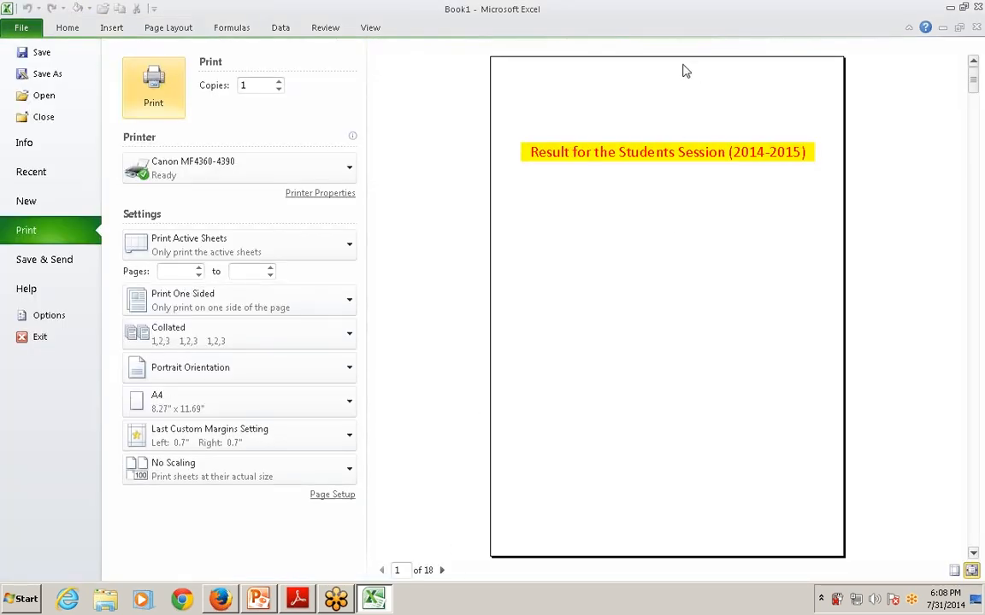
click(442, 570)
click(442, 570)
click(442, 570)
click(441, 570)
click(442, 571)
click(442, 570)
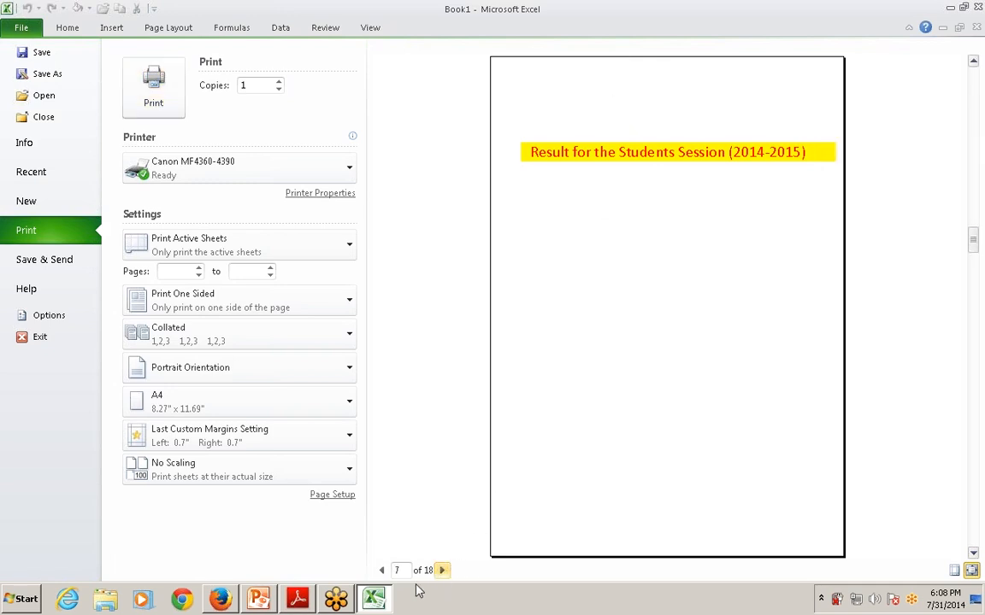
click(382, 570)
click(382, 570)
click(382, 570)
click(383, 570)
click(382, 570)
click(382, 570)
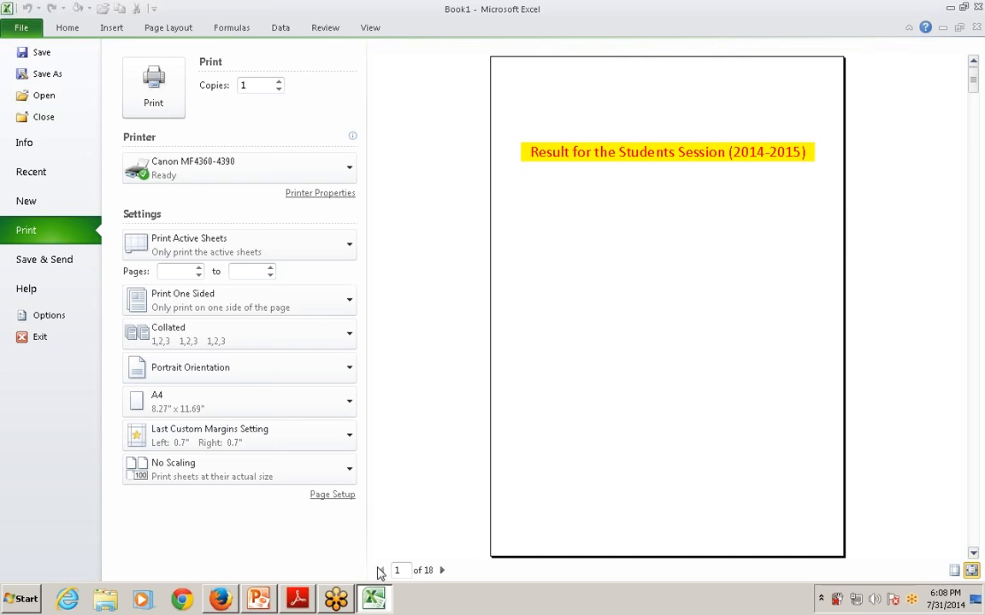
click(20, 27)
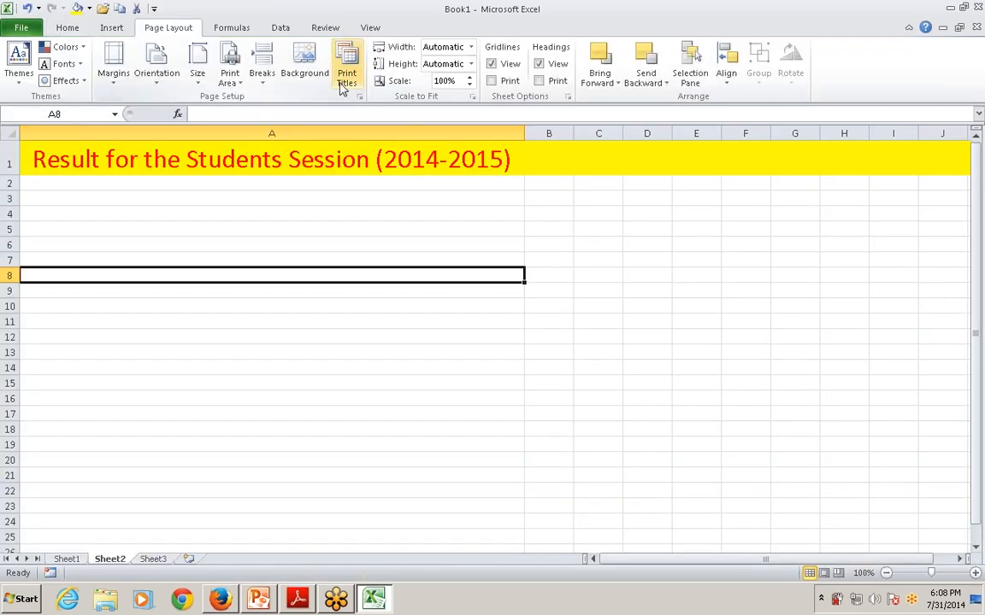
Create a custom page header with "this" in the left, "then" in the center and "bye" in the right section
click(359, 96)
click(350, 137)
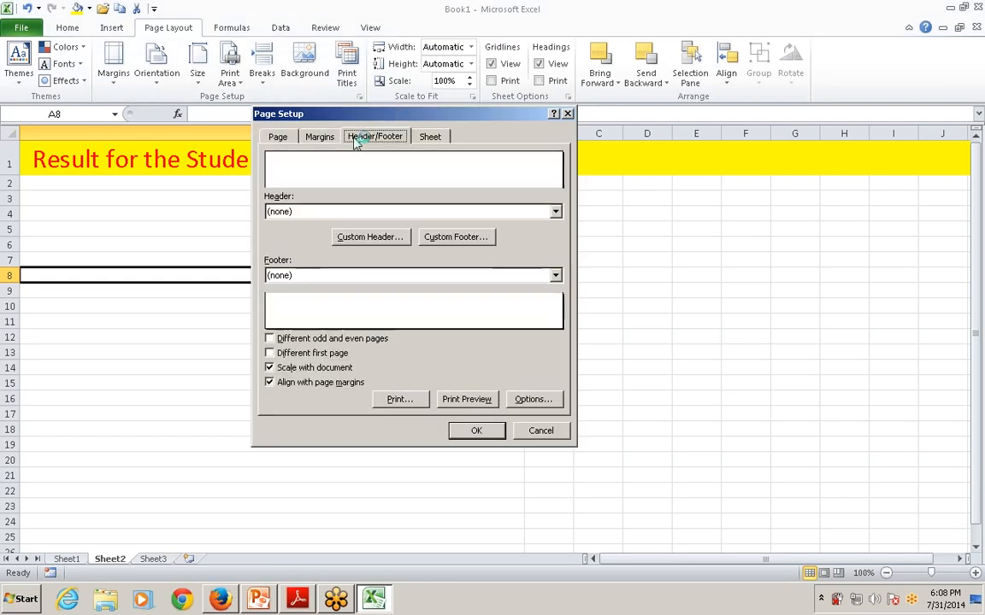
click(390, 240)
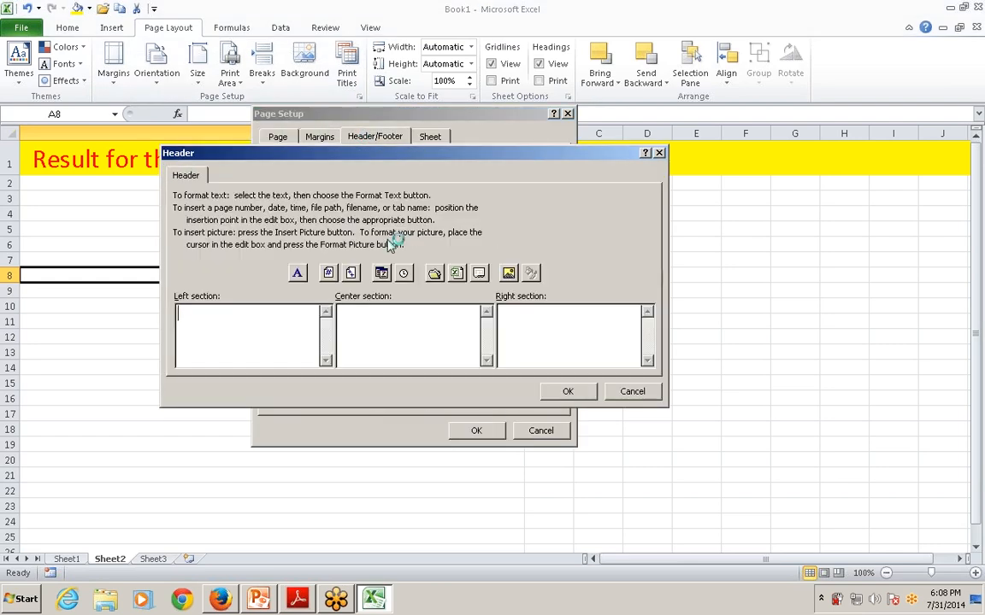
text(this, then, bye)
click(564, 390)
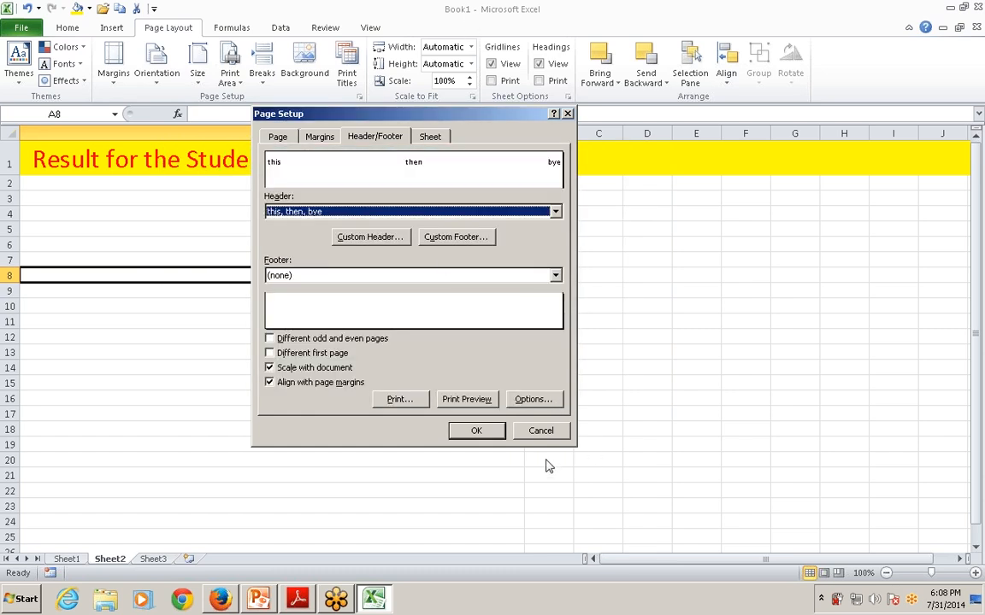
Check the custom header on several pages of the print preview and return to the worksheet
click(466, 399)
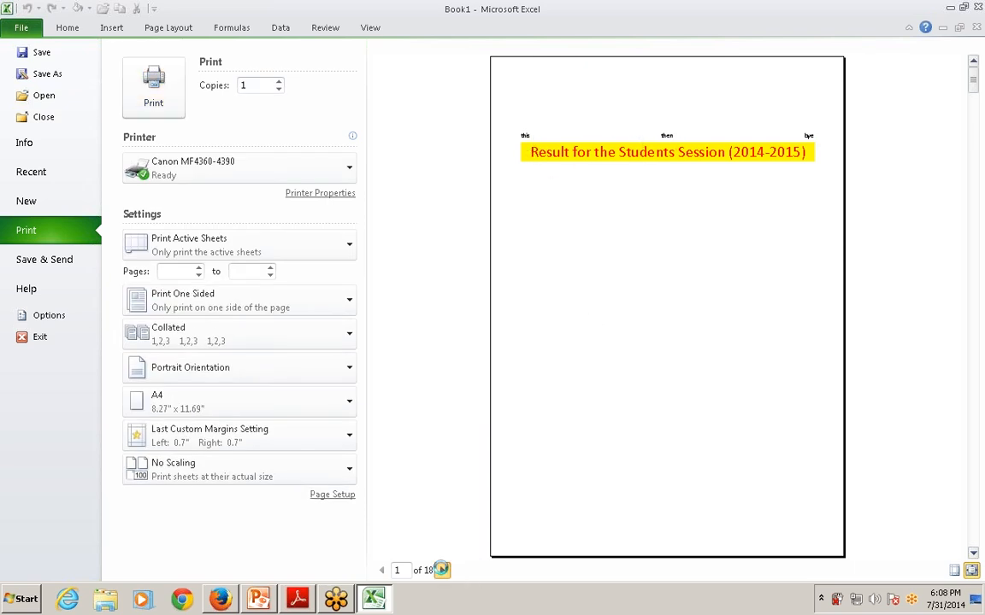
click(441, 570)
click(441, 570)
click(441, 570)
click(441, 570)
click(441, 570)
click(441, 570)
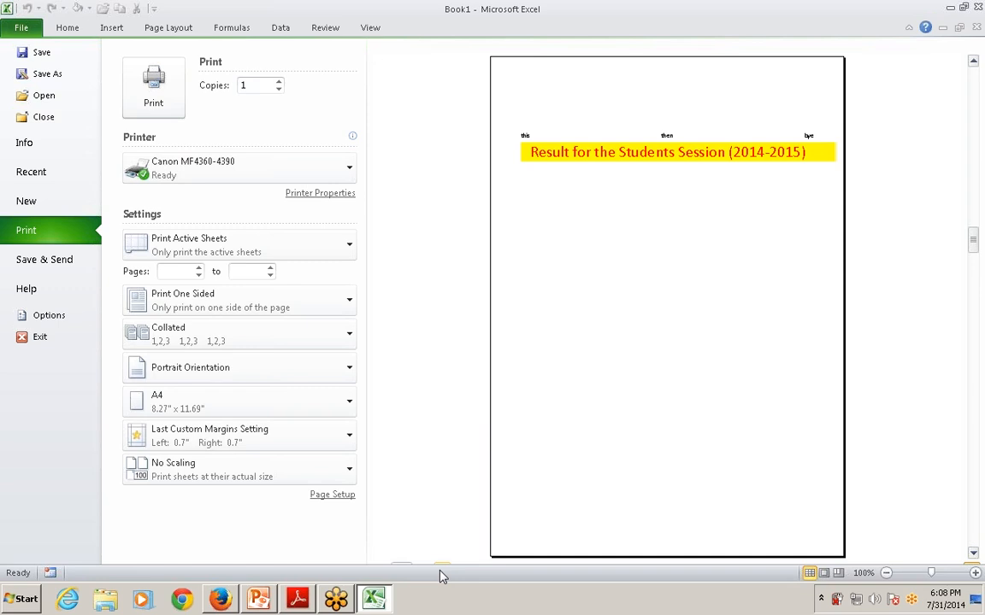
key(Escape)
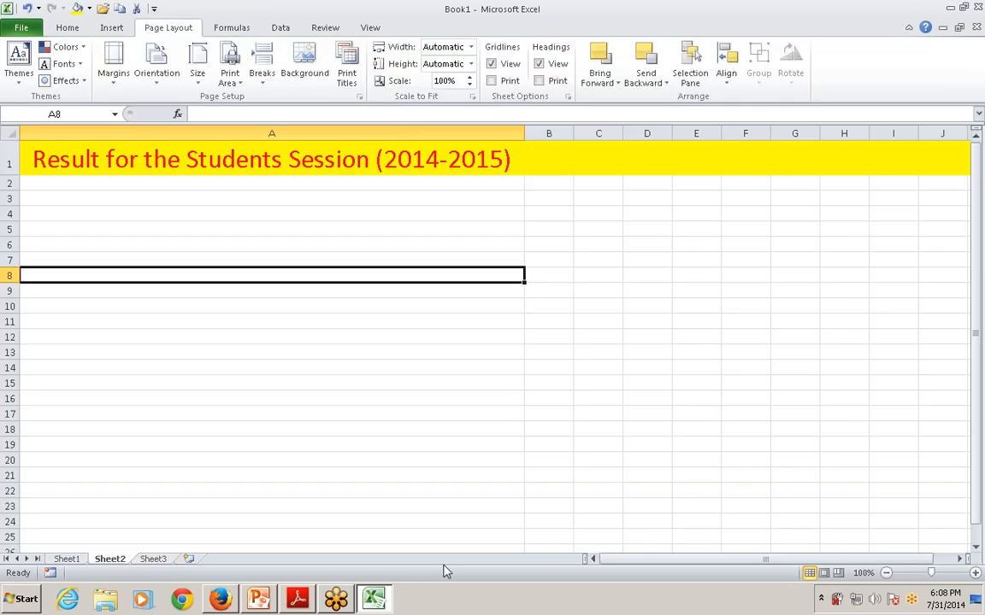
Choose the preset "Page 1" as the page footer and apply the page setup
click(359, 97)
click(373, 136)
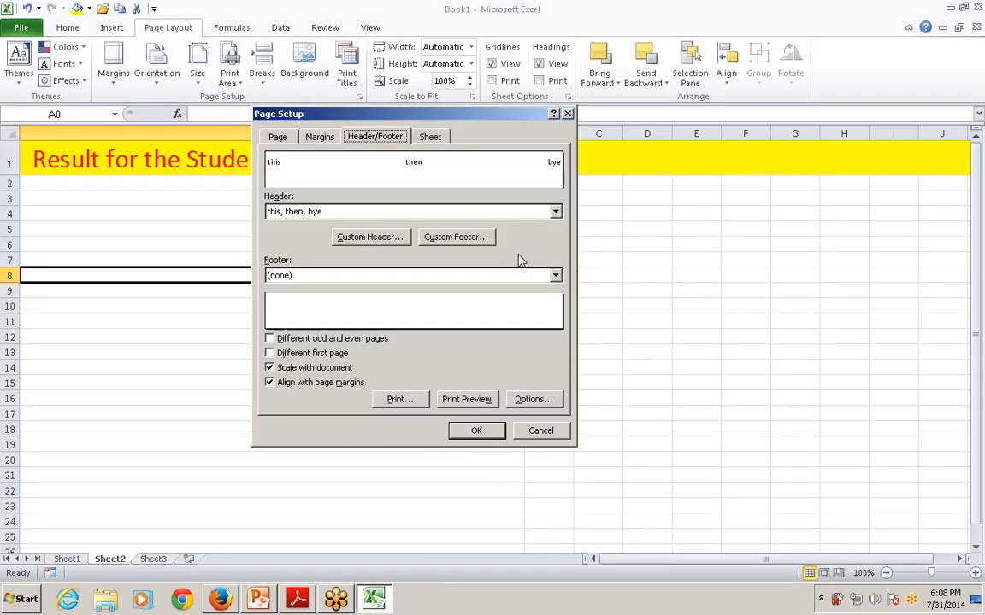
click(321, 275)
click(318, 301)
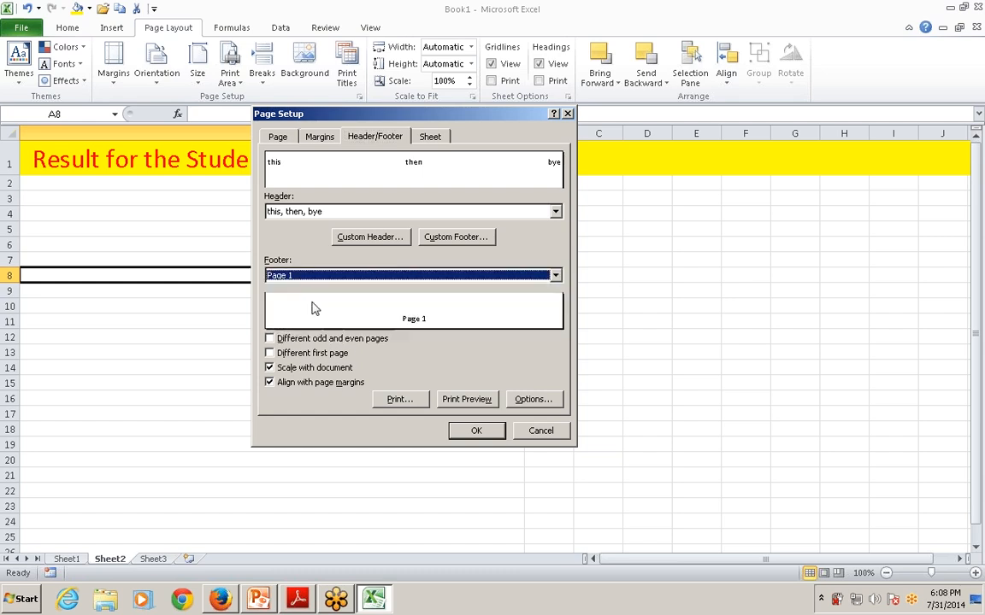
click(476, 431)
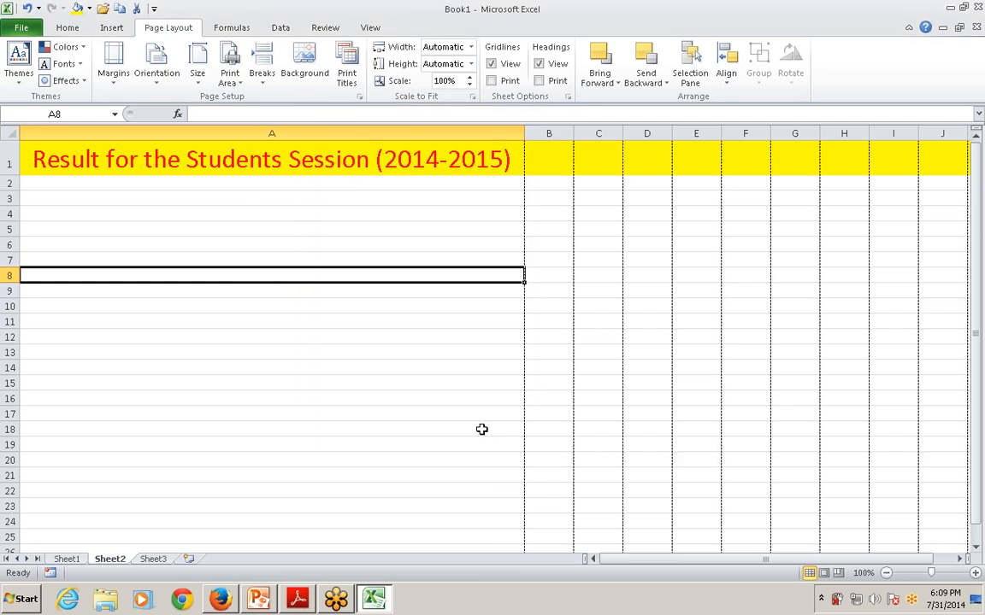
Check the page footer on successive pages of Sheet2's print preview and return to the worksheet
click(483, 429)
right_click(484, 428)
key(Escape)
click(359, 96)
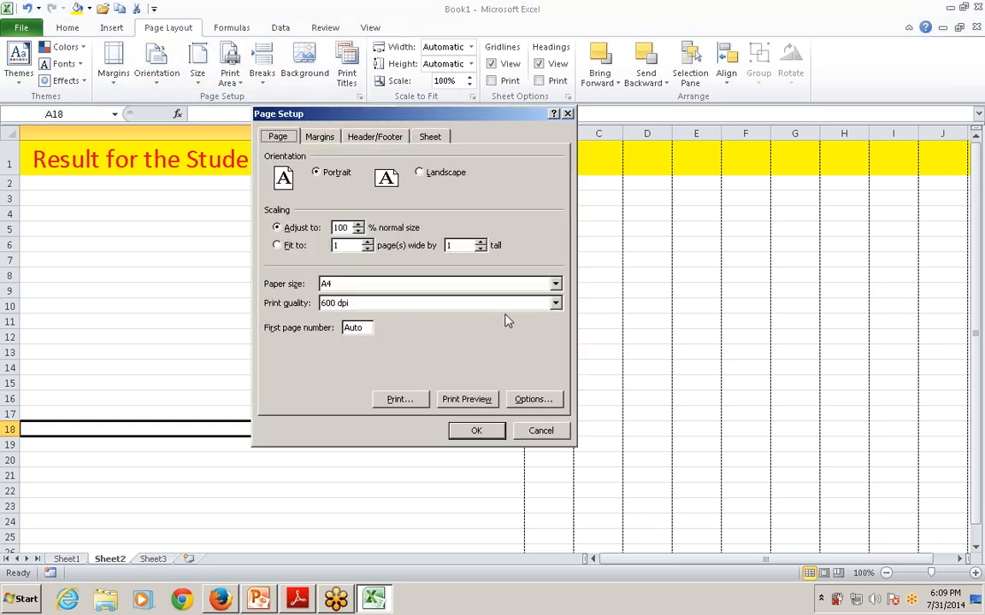
click(476, 404)
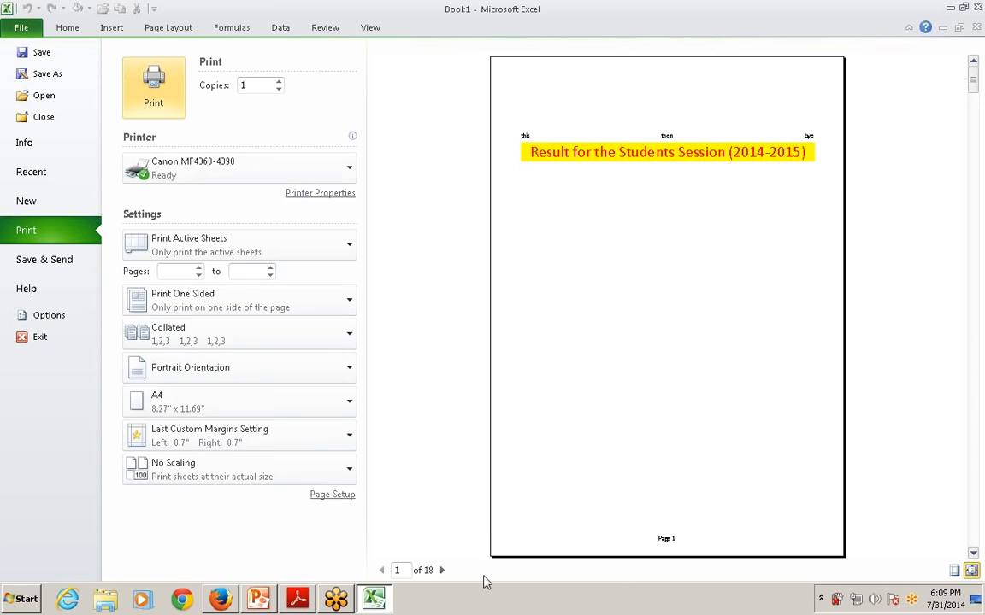
click(442, 570)
click(442, 570)
drag(442, 570, 442, 570)
key(Escape)
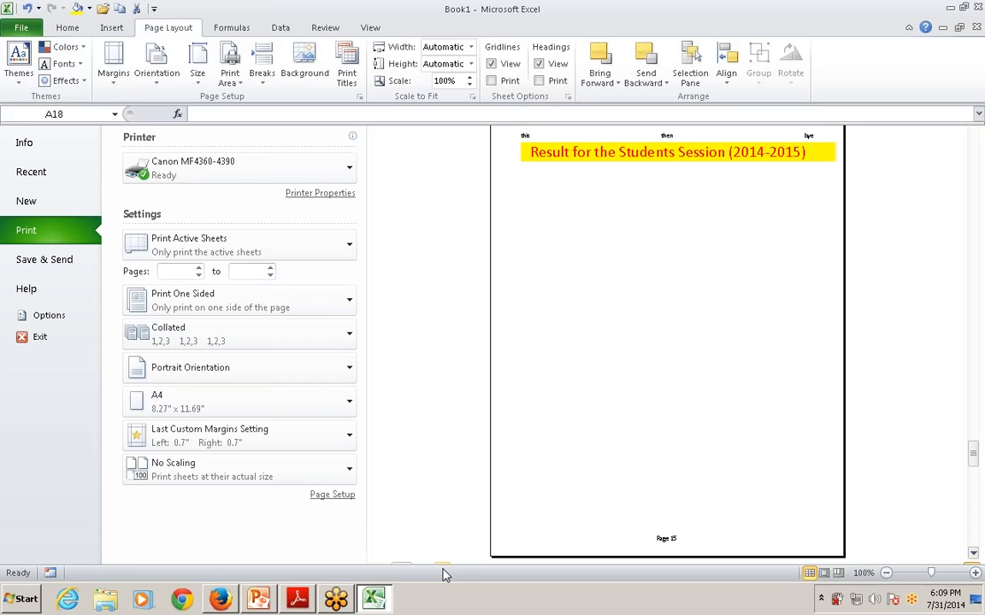
Review the header/footer and sheet print settings in Page Setup, and close it without changes
click(358, 96)
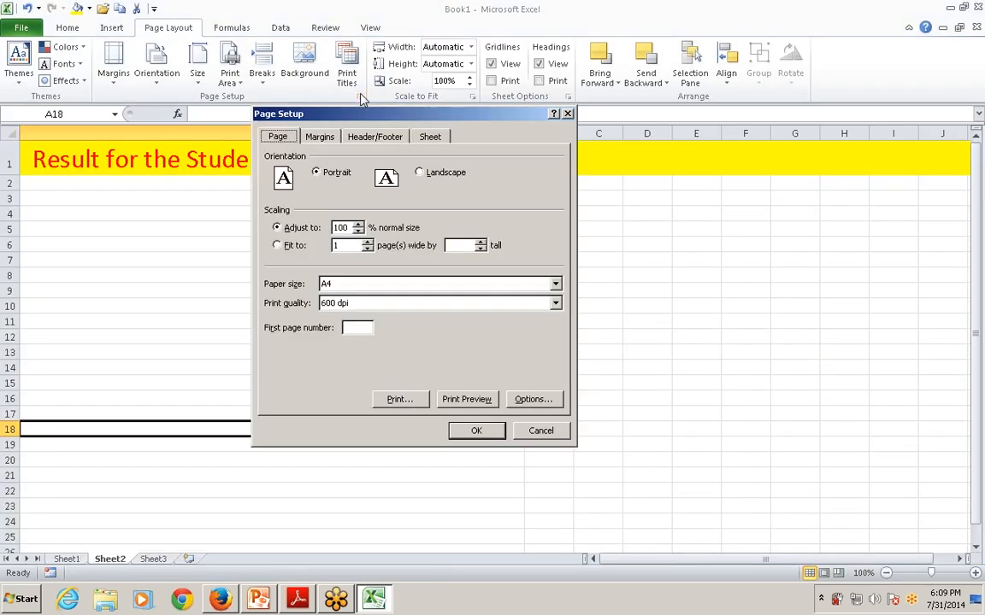
click(362, 133)
click(430, 139)
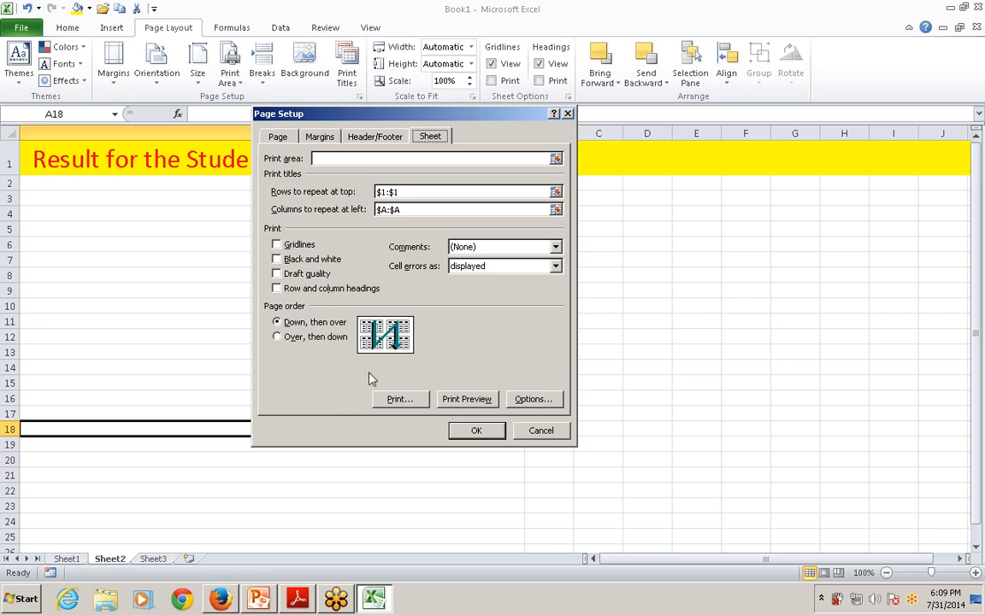
click(540, 430)
Switch to the PowerPoint presentation, show slides 26 and 27 on cell styles full screen, and end the show
key(alt+Tab)
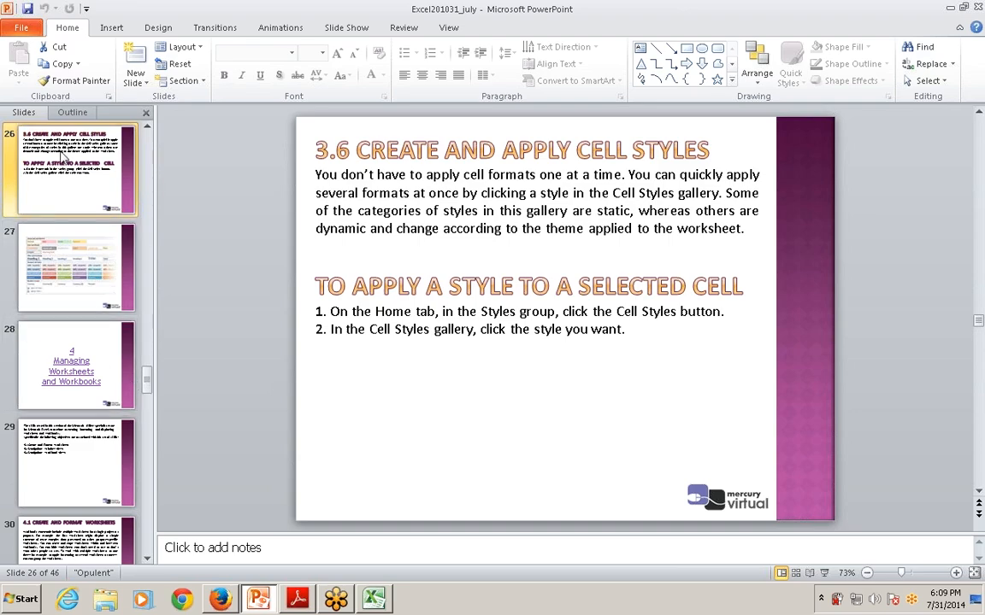
key(shift+F5)
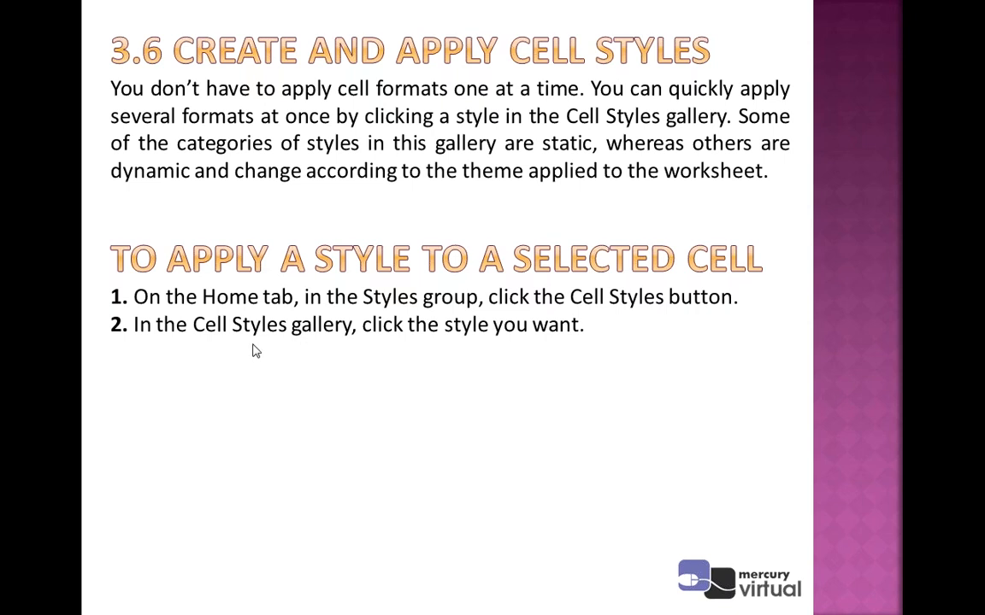
click(513, 346)
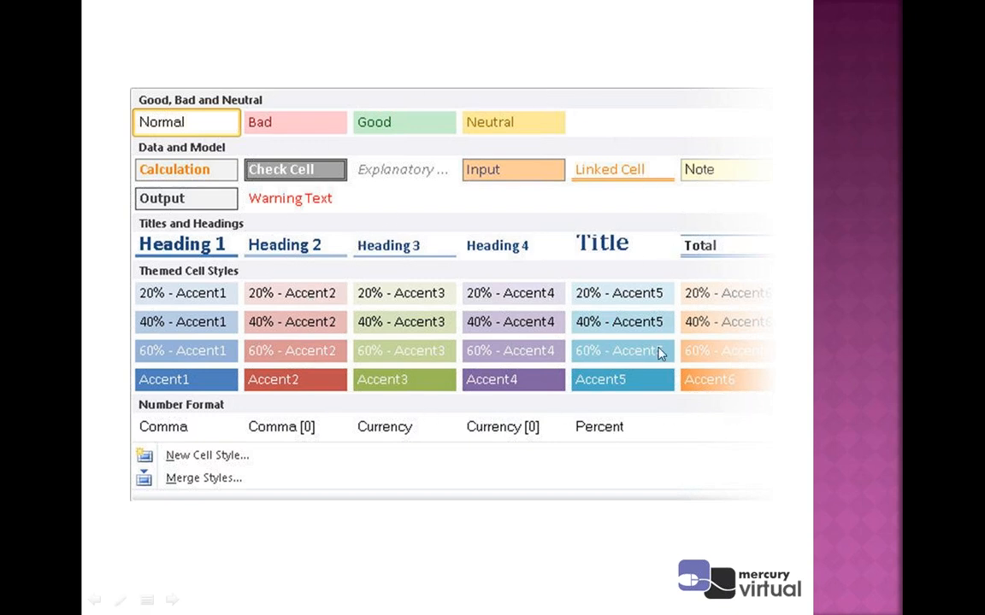
click(479, 440)
key(Left)
key(Left)
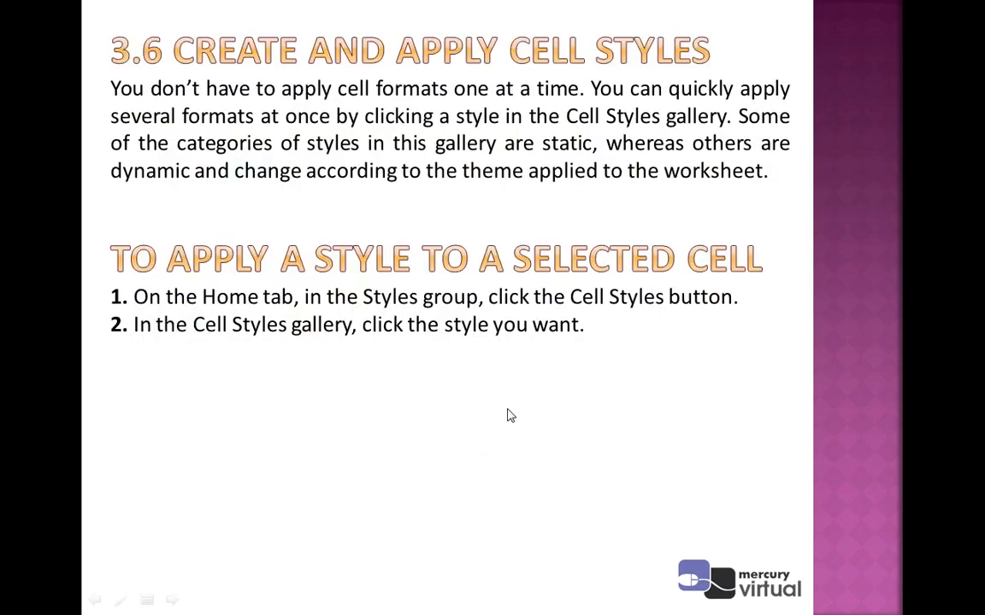
key(Escape)
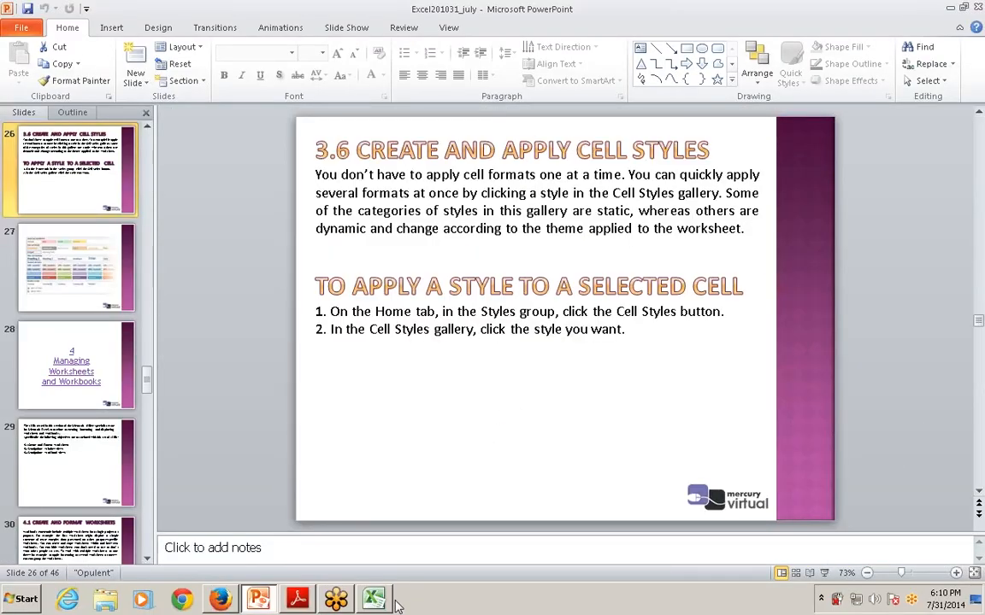
click(343, 598)
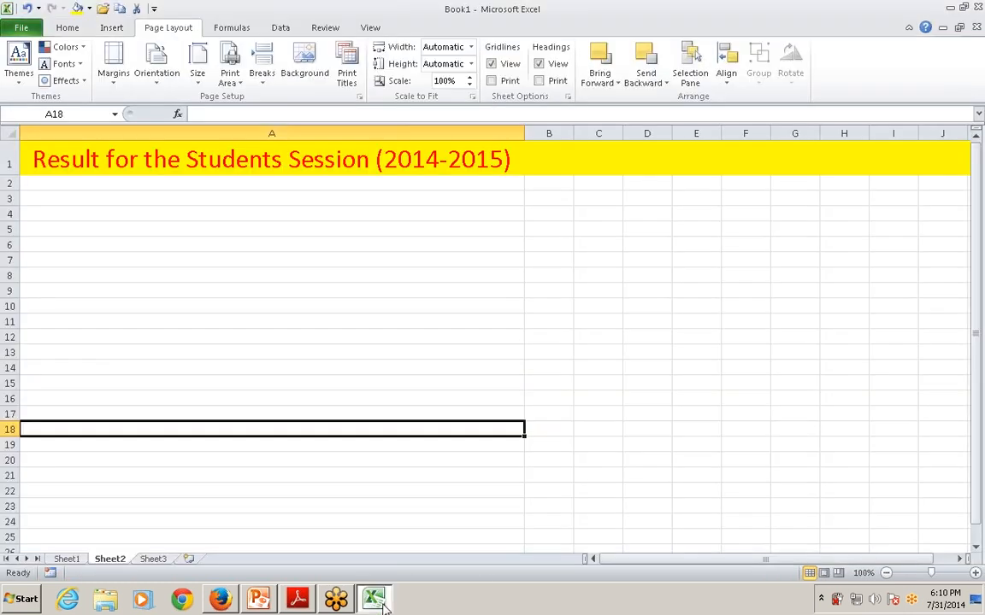
Switch back to the Excel workbook and enter "this is my file" in cell A7 of Sheet2
click(373, 598)
click(321, 257)
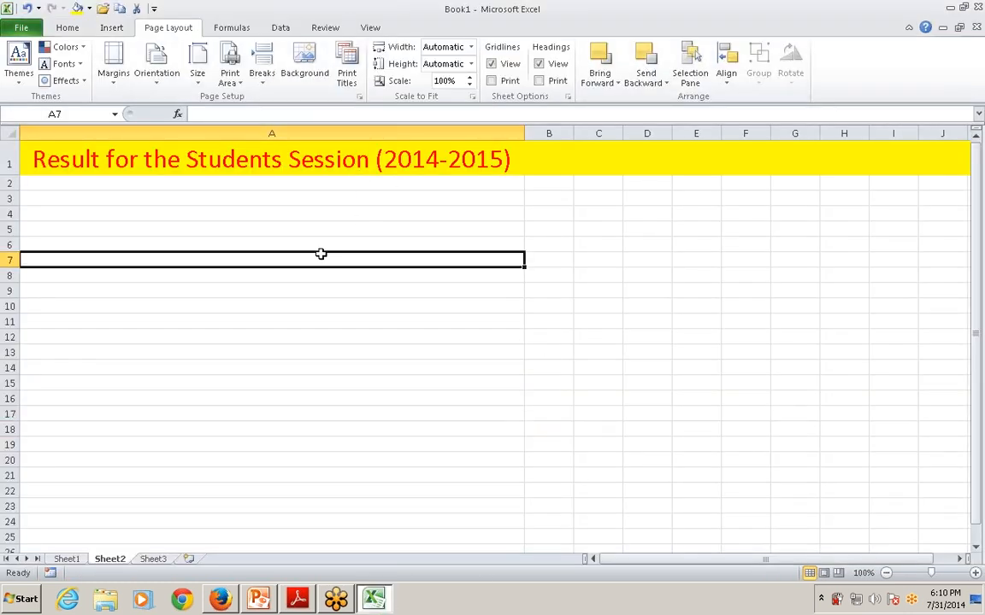
text(this is my file)
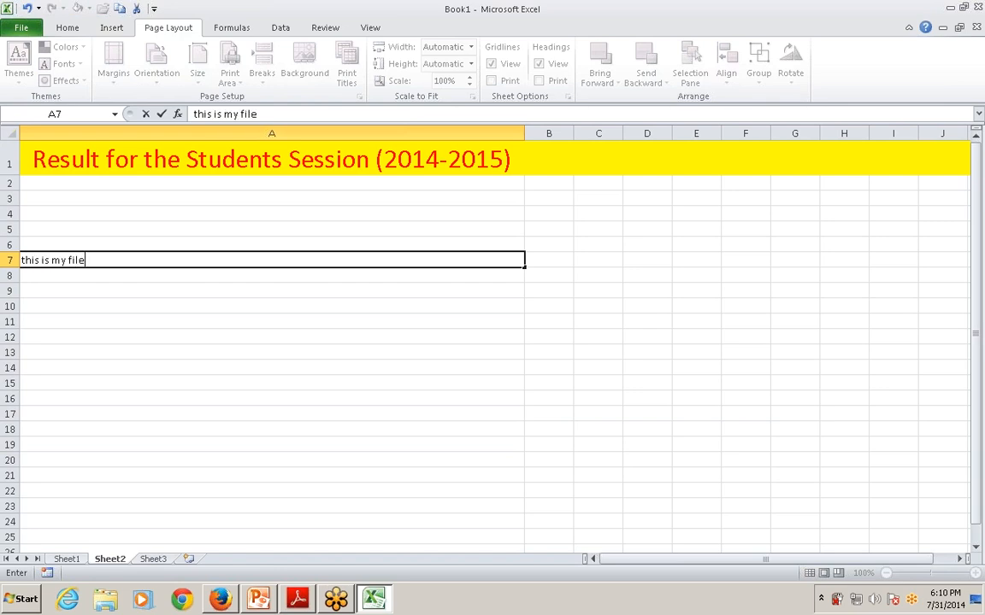
key(Return)
Apply the Input cell style to cell A7
click(220, 261)
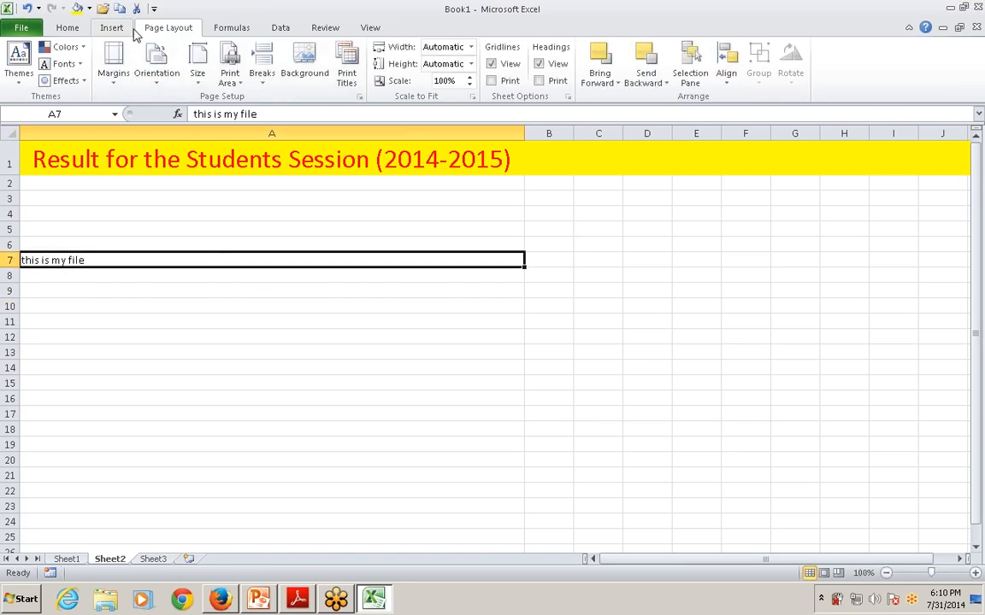
click(76, 30)
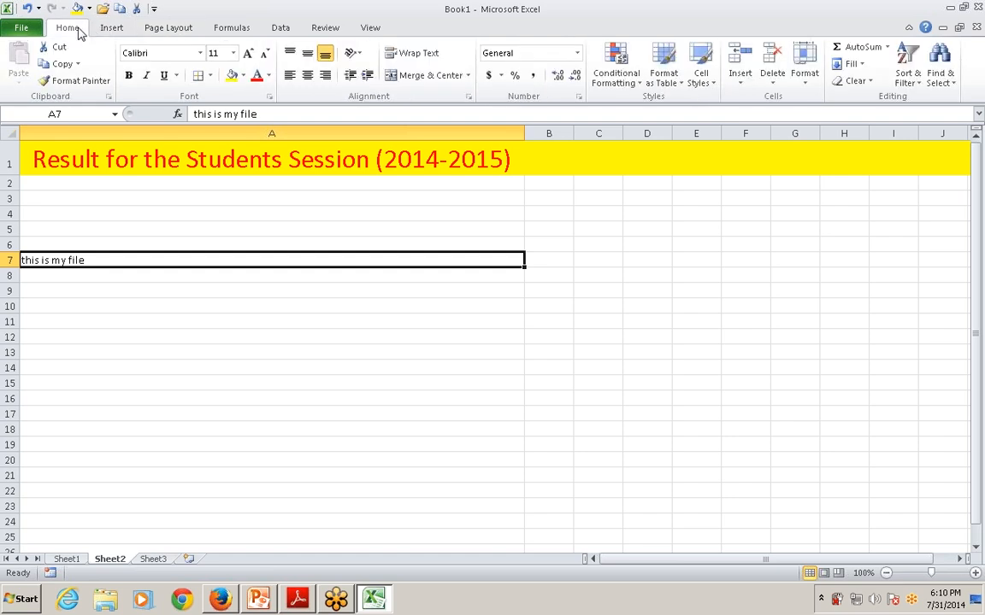
click(703, 86)
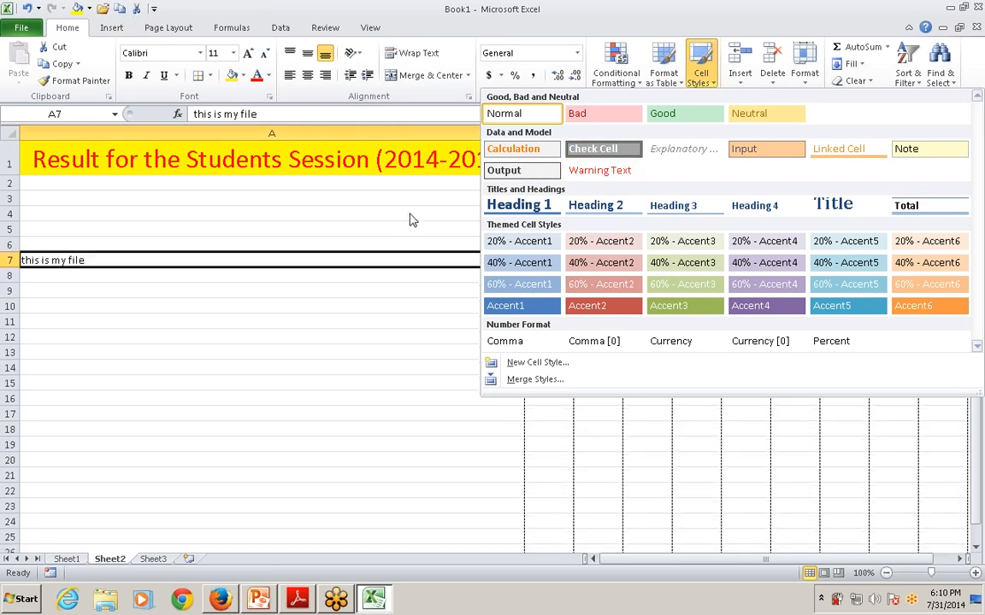
click(733, 149)
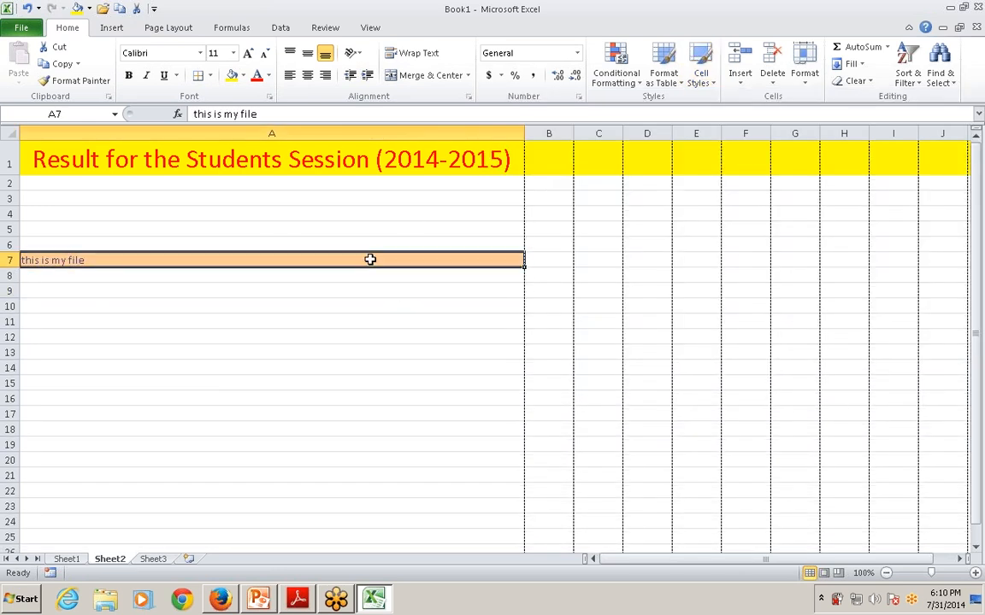
Change cell A7 to the Accent2 cell style and inspect the formatted cell
click(715, 75)
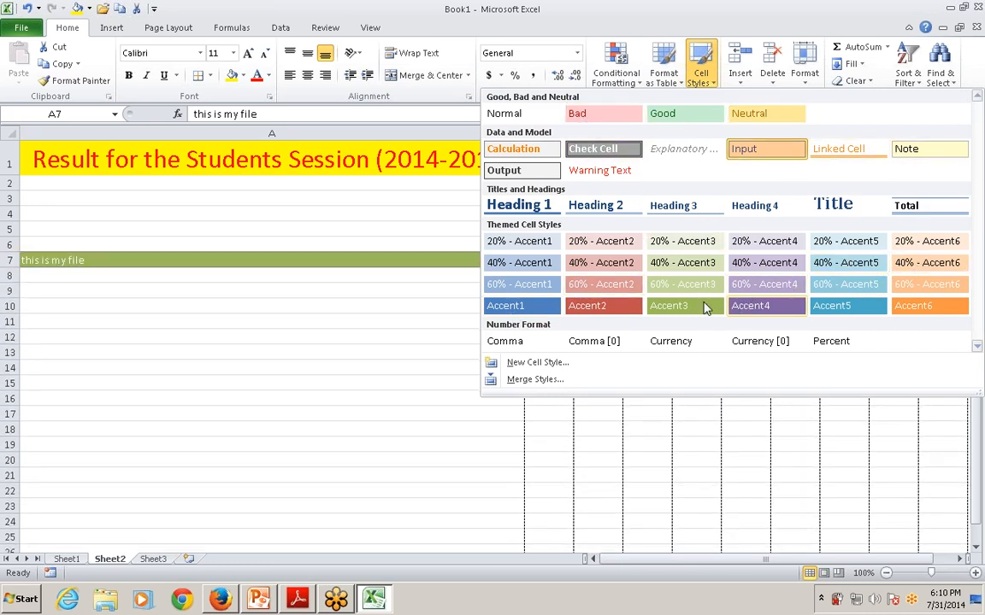
click(580, 306)
click(455, 322)
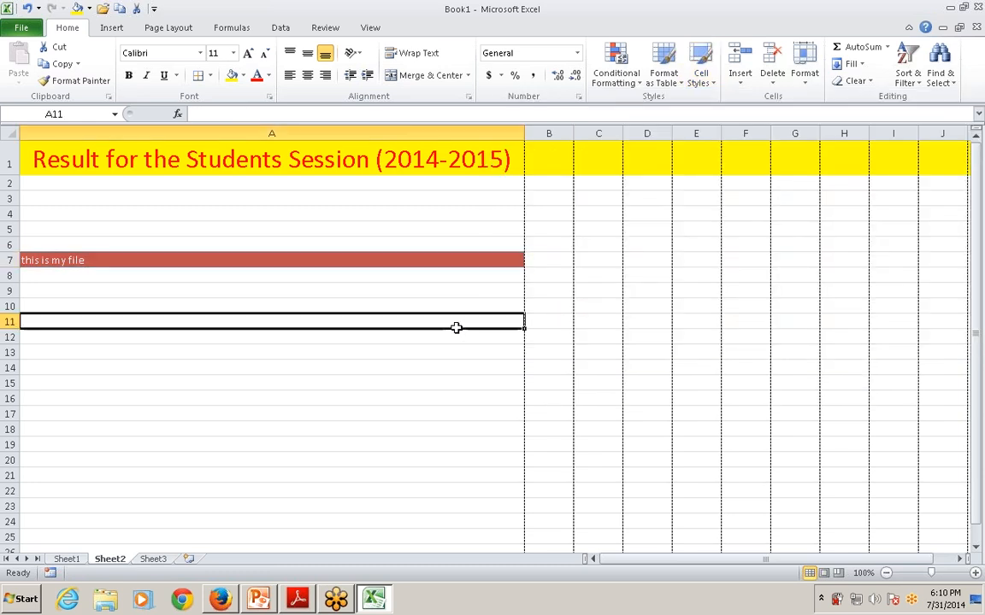
click(392, 261)
click(382, 287)
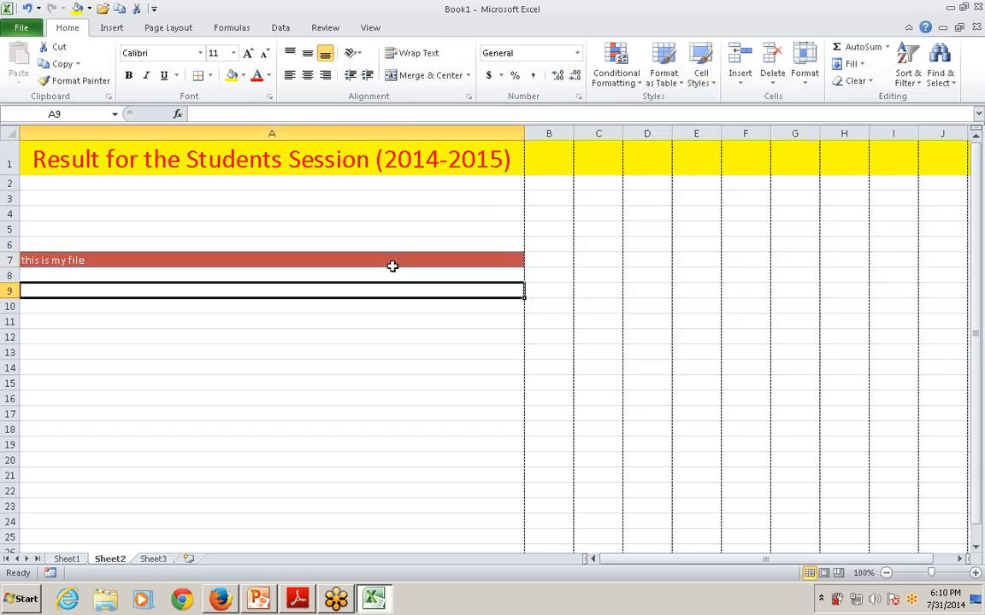
click(392, 263)
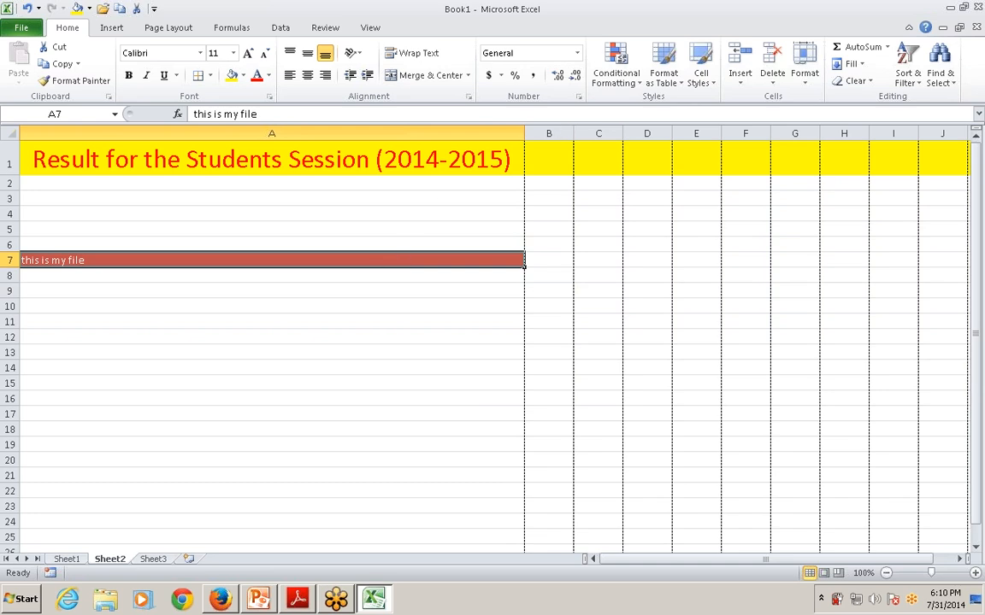
Examine the options for creating a new cell style and its border formatting, without saving a style
click(701, 75)
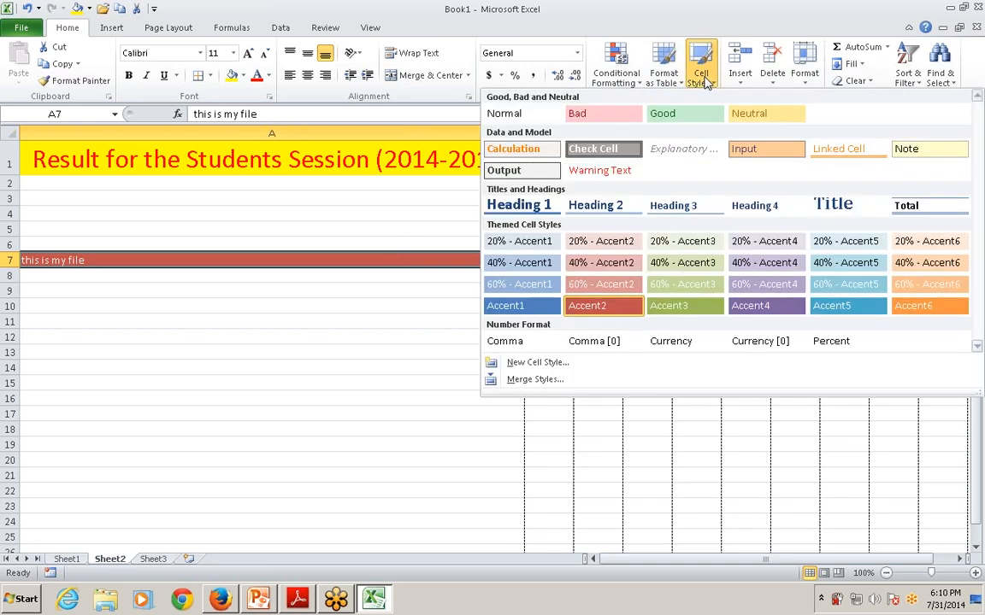
click(547, 363)
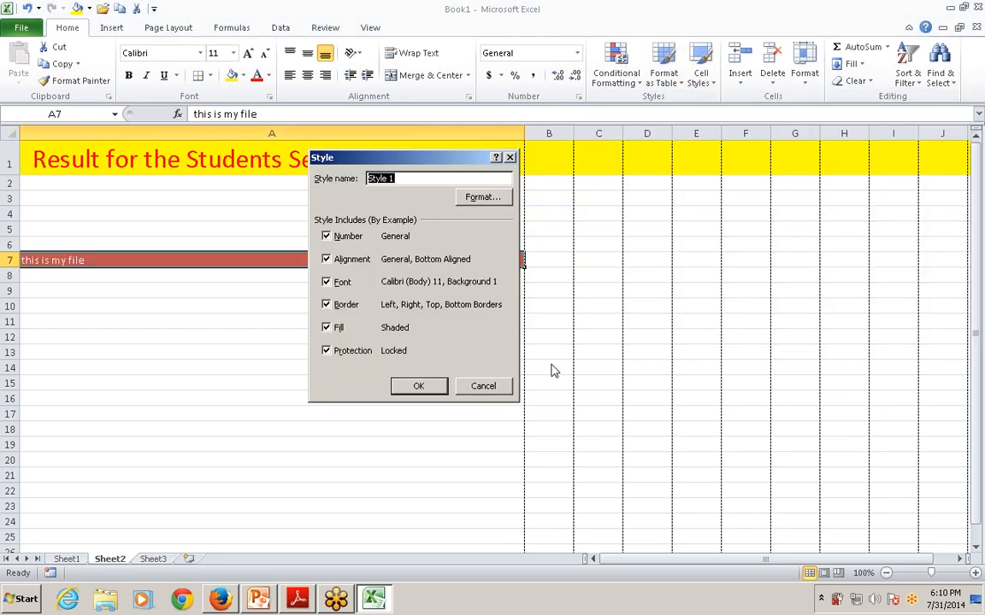
click(496, 197)
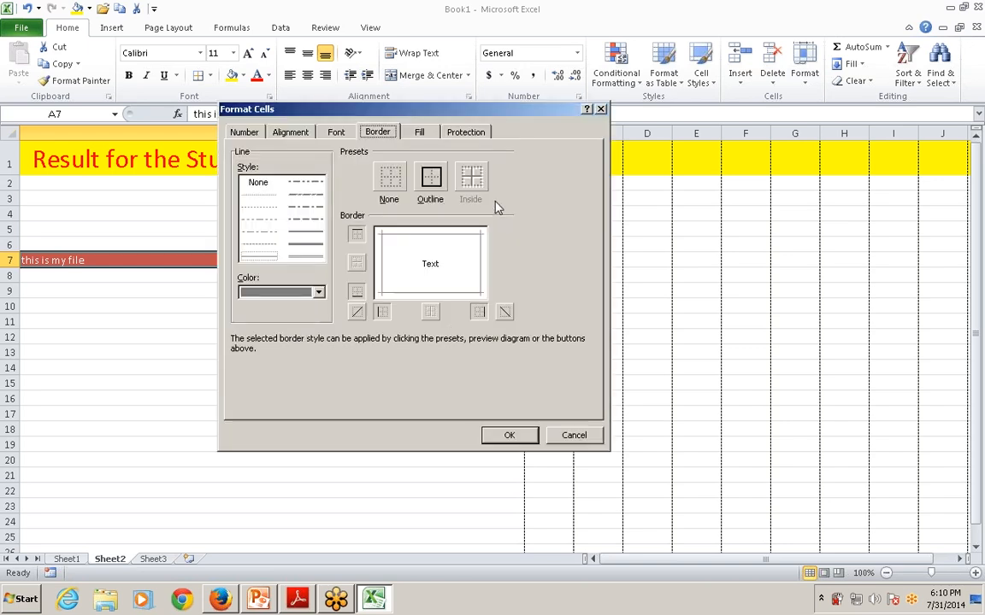
click(534, 436)
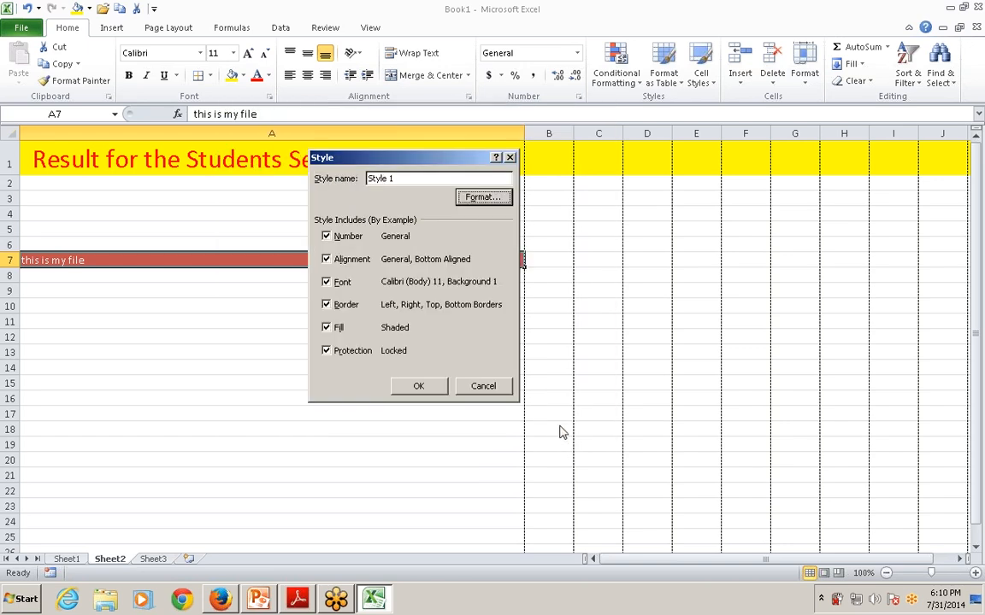
click(484, 389)
Apply the Accent4 cell style to cell A7
click(715, 81)
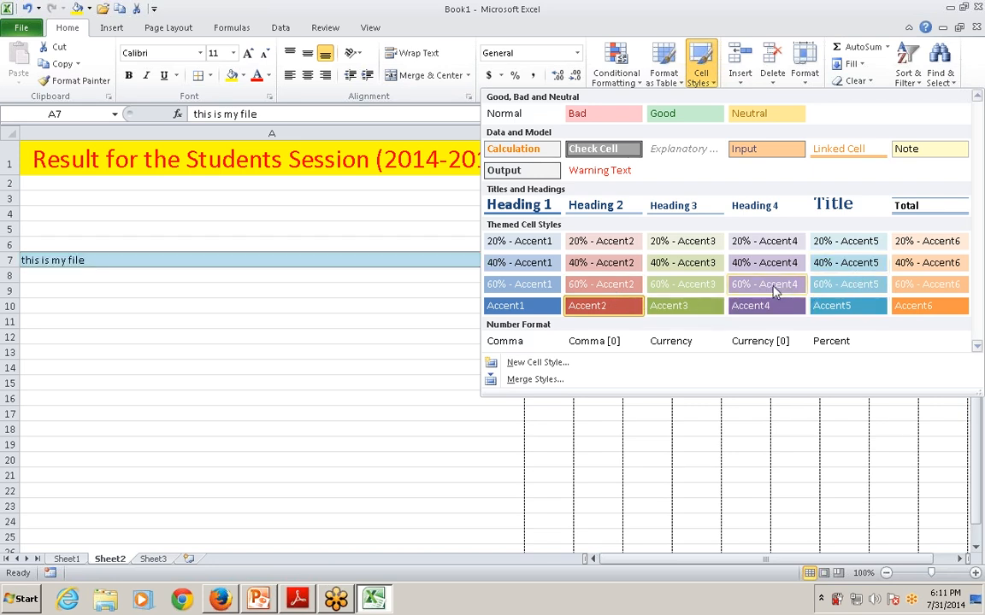
click(760, 306)
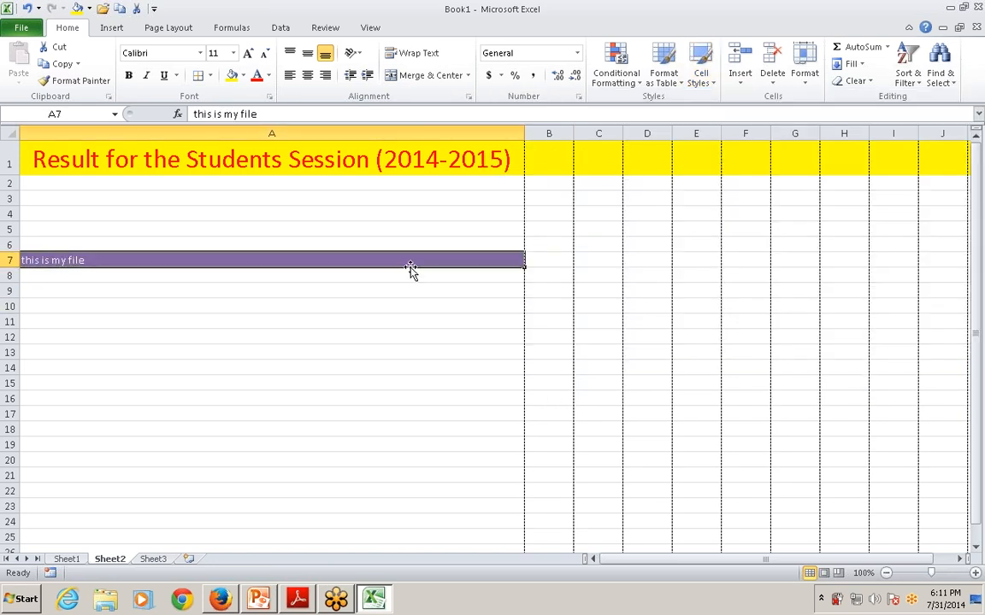
Switch to the PowerPoint presentation and start the slide show from slide 28, "Managing Worksheets and Workbooks"
key(alt+Tab)
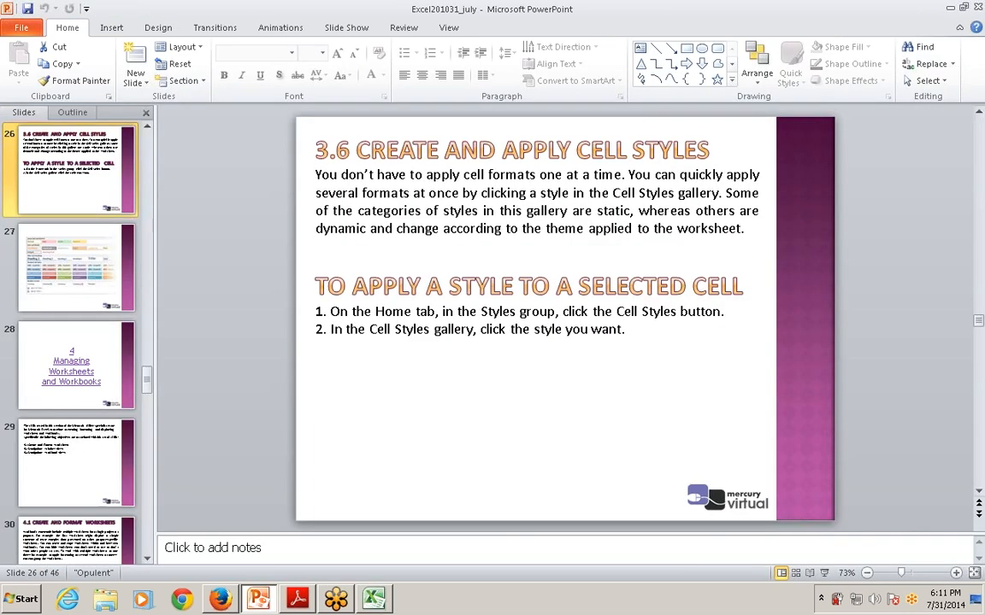
scroll(440, 263, down, 1)
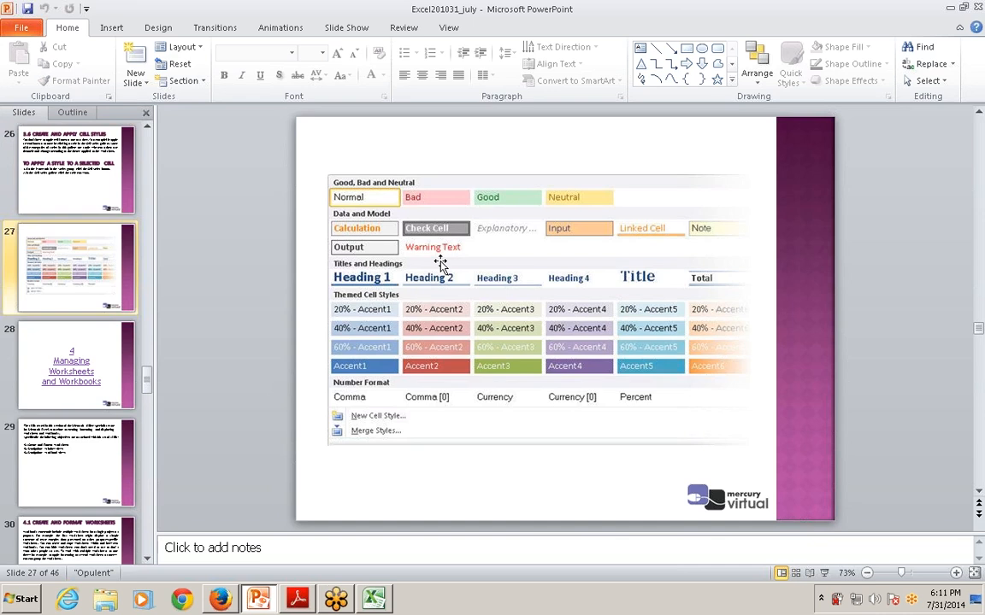
scroll(441, 263, down, 1)
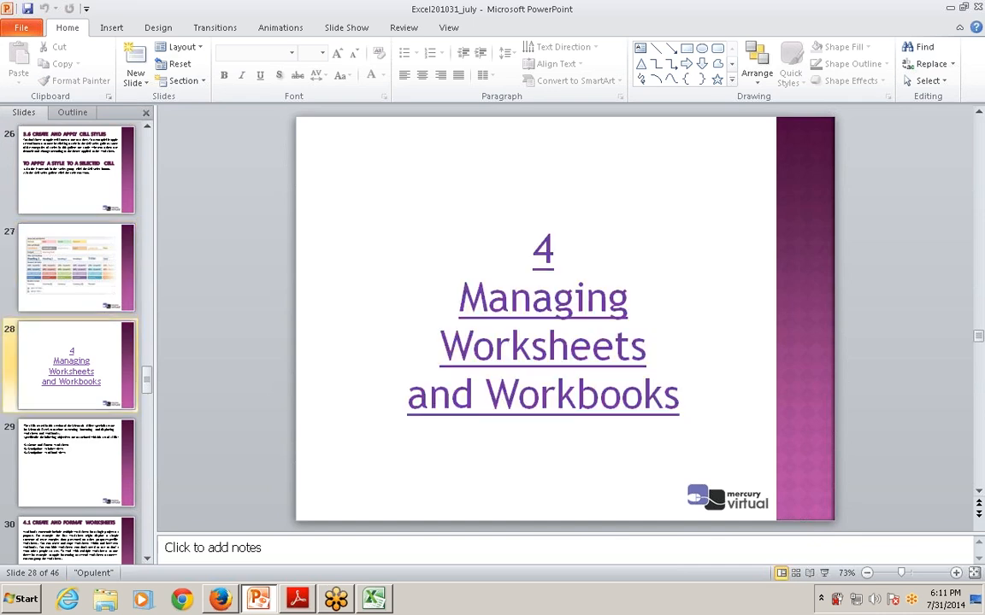
key(shift+F5)
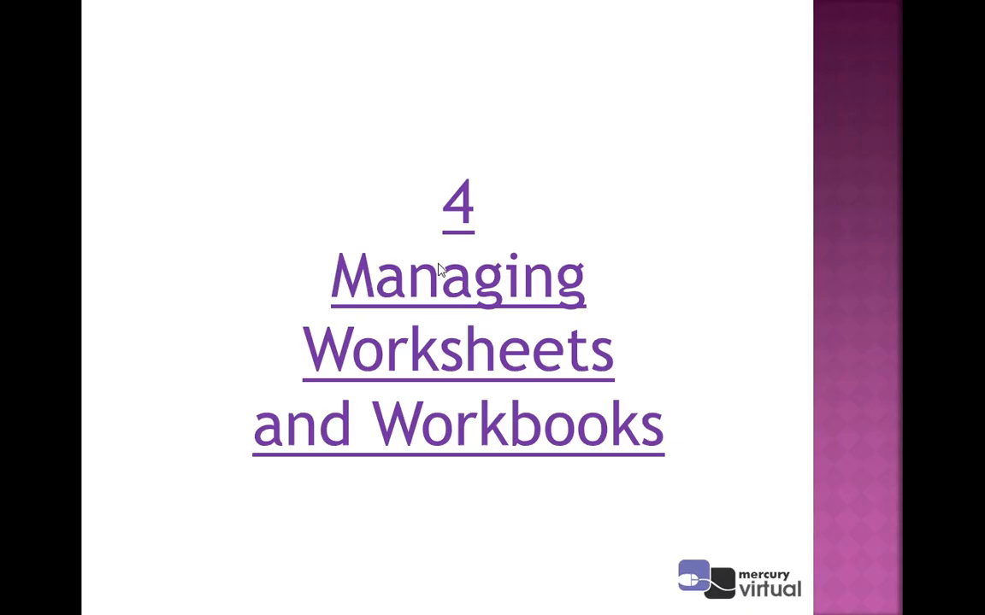
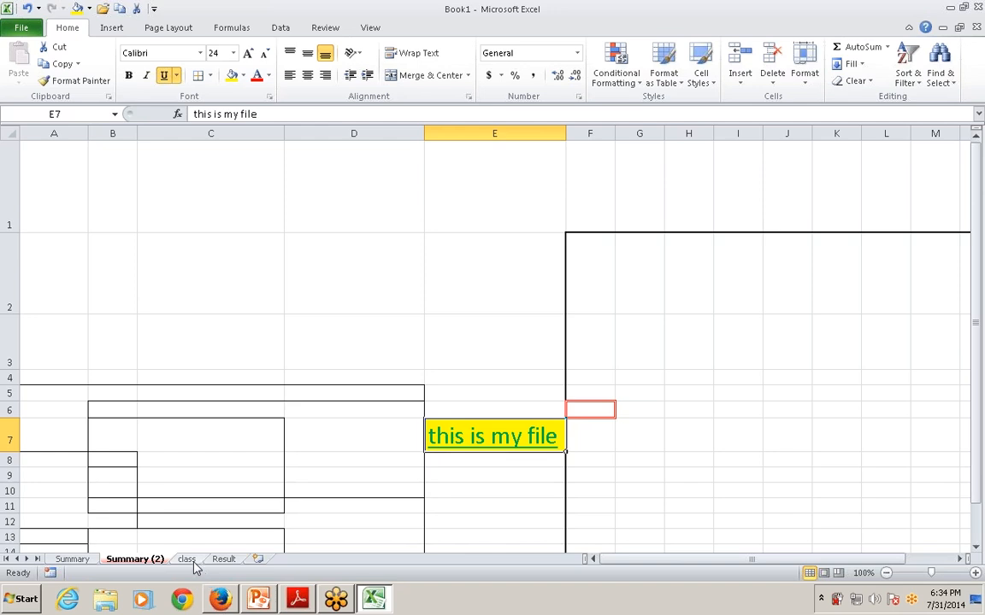
Enter the words "this", "is", "my" and "file" across cells A1 to D1 of the class sheet
click(55, 150)
text(this)
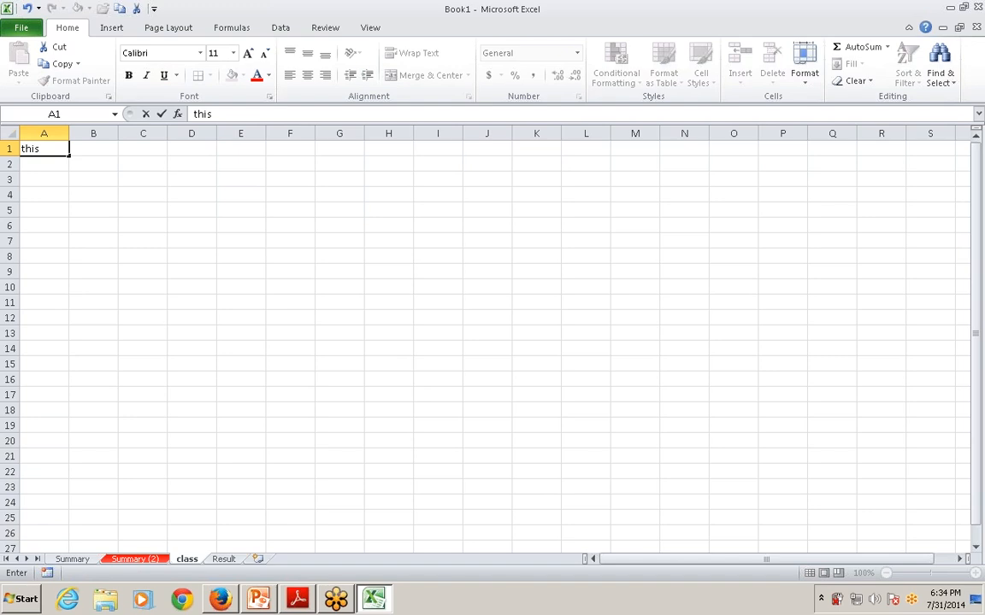
key(Tab)
text(is)
key(Tab)
text(my)
key(Tab)
text(f)
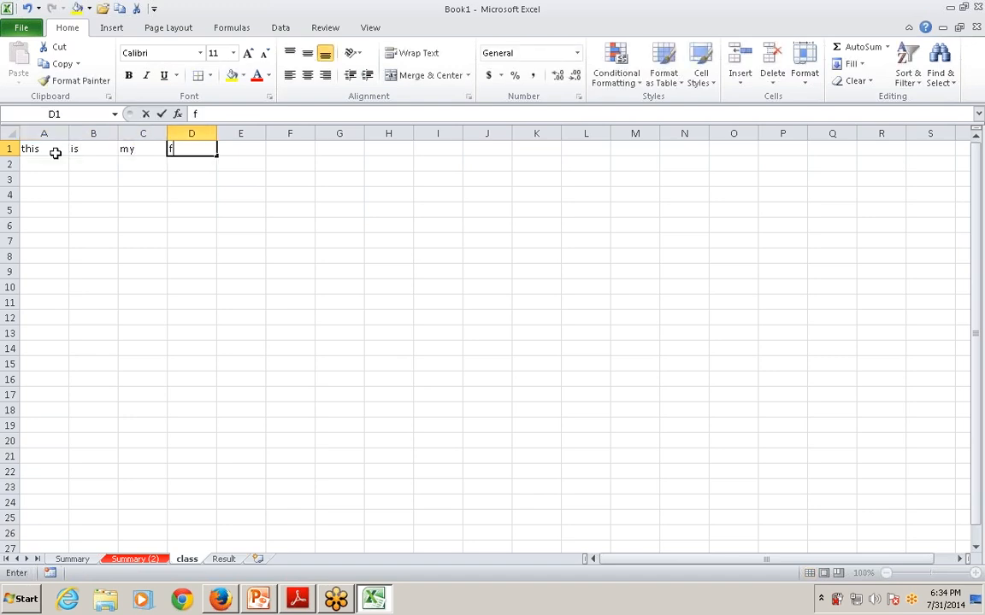
text(ile)
key(Tab)
Enter the numbers 1 to 5 in column A, in cells A4, A9, A14, A19 and A24
click(39, 162)
drag(39, 195, 40, 208)
click(39, 224)
click(48, 255)
click(40, 194)
text(1)
click(52, 272)
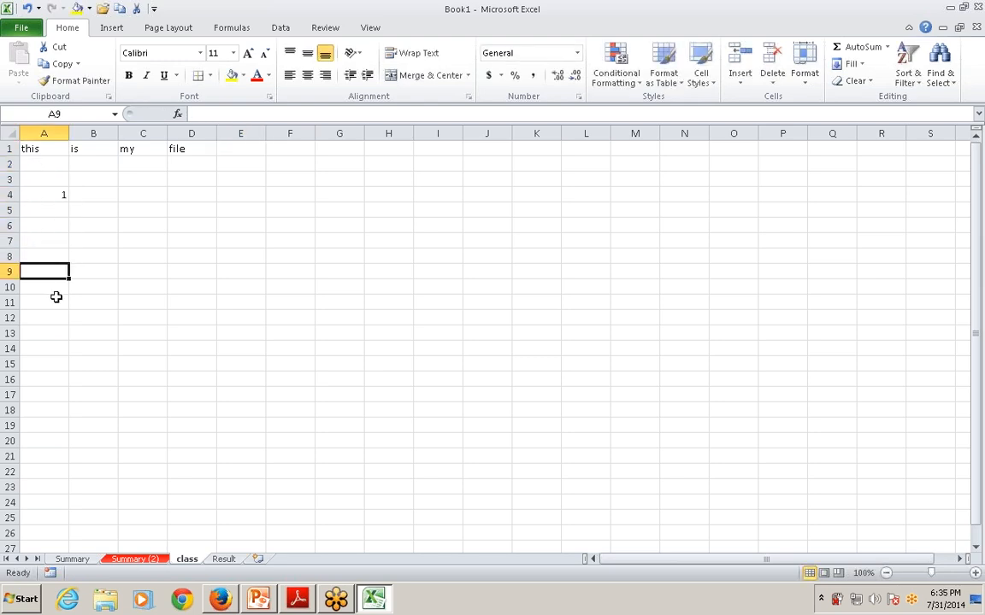
text(2)
click(46, 347)
text(3)
click(53, 425)
text(4)
drag(51, 473, 47, 494)
click(47, 503)
text(5)
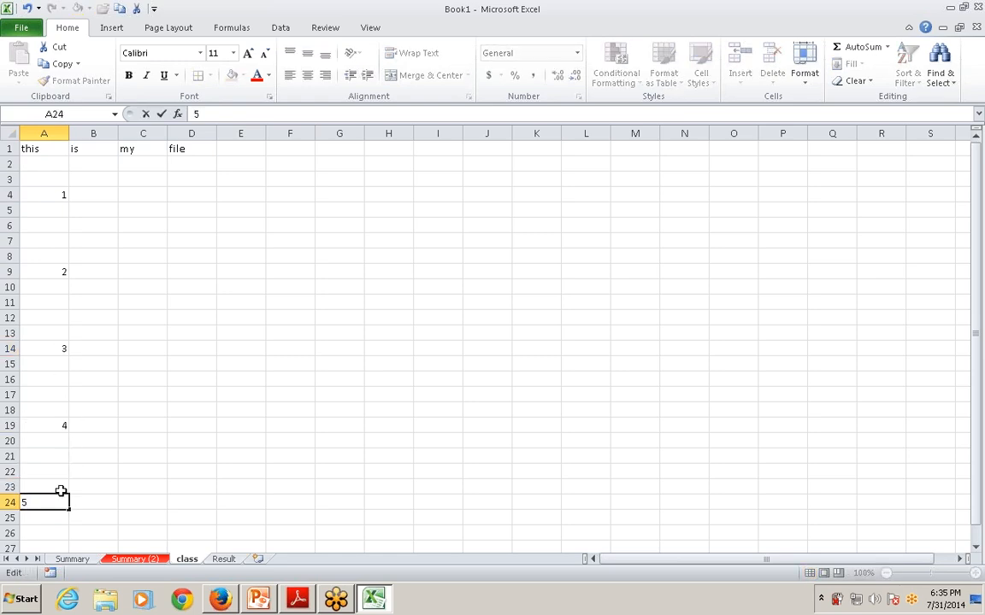
click(107, 469)
Freeze the top row of the class sheet
click(47, 150)
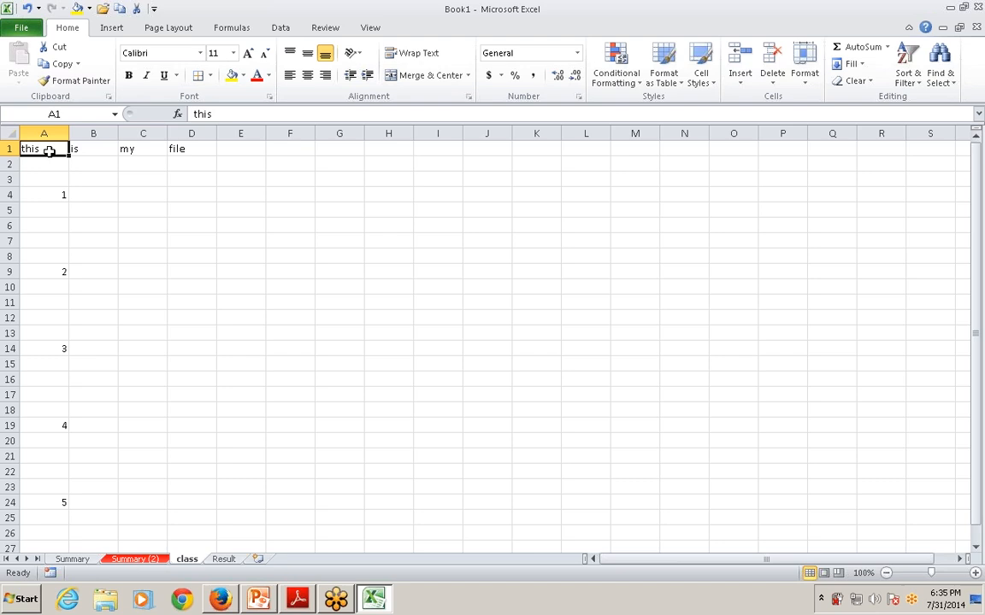
click(107, 188)
click(359, 29)
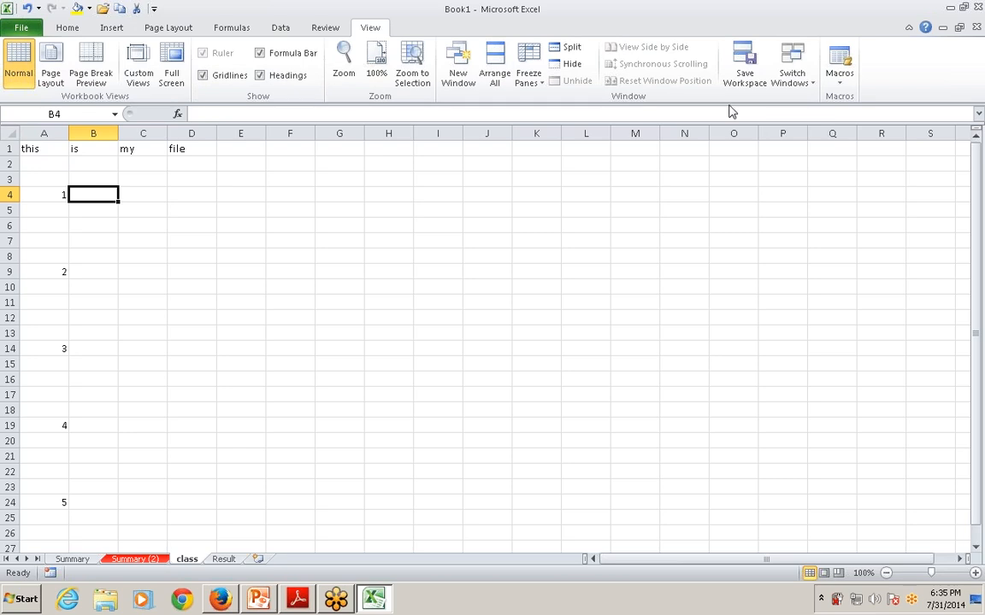
click(529, 75)
click(575, 113)
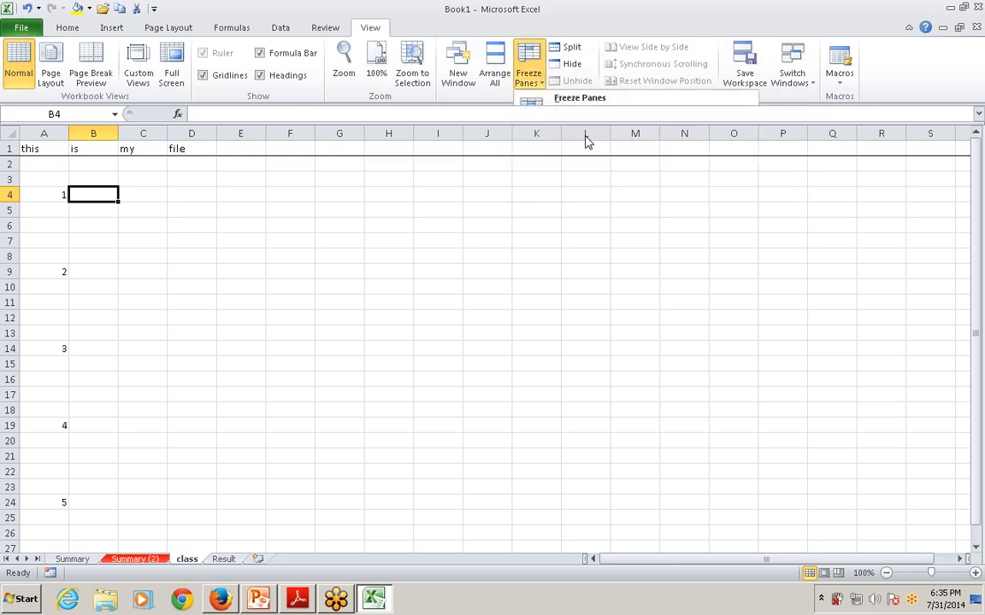
Go down column A beyond row 100 and back up to check how the frozen top row behaves
click(41, 164)
key(Down)
key(Down)
key(Down)
key(Down)
key(Down)
key(Down)
key(Down)
key(Down)
key(Down)
key(Down)
key(Down)
key(Down)
key(Down)
key(Down)
key(Down)
key(Down)
key(Down)
key(Down)
key(Down)
key(Down)
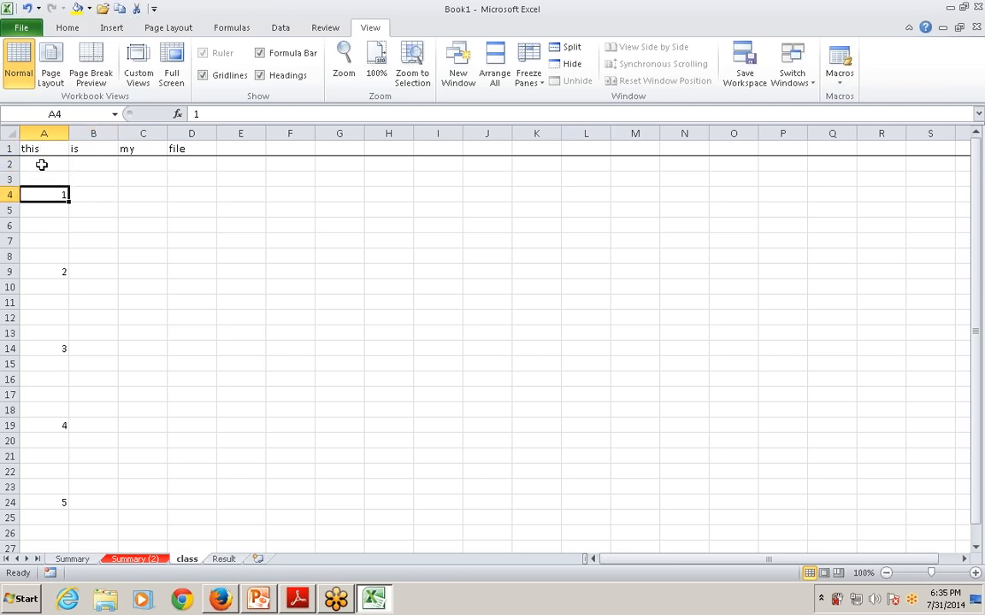
key(Down)
key(Down)
key(Down)
key(Down)
key(Down)
key(Down)
key(Down)
key(Down)
key(Down)
key(Down)
key(Down)
key(Down)
key(Down)
key(Down)
key(Down)
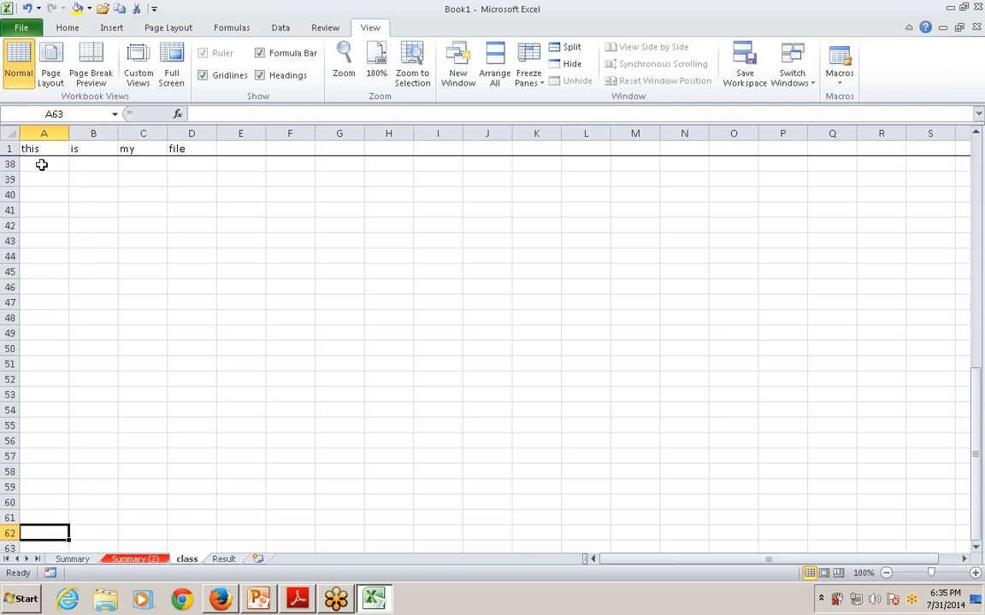
key(Down)
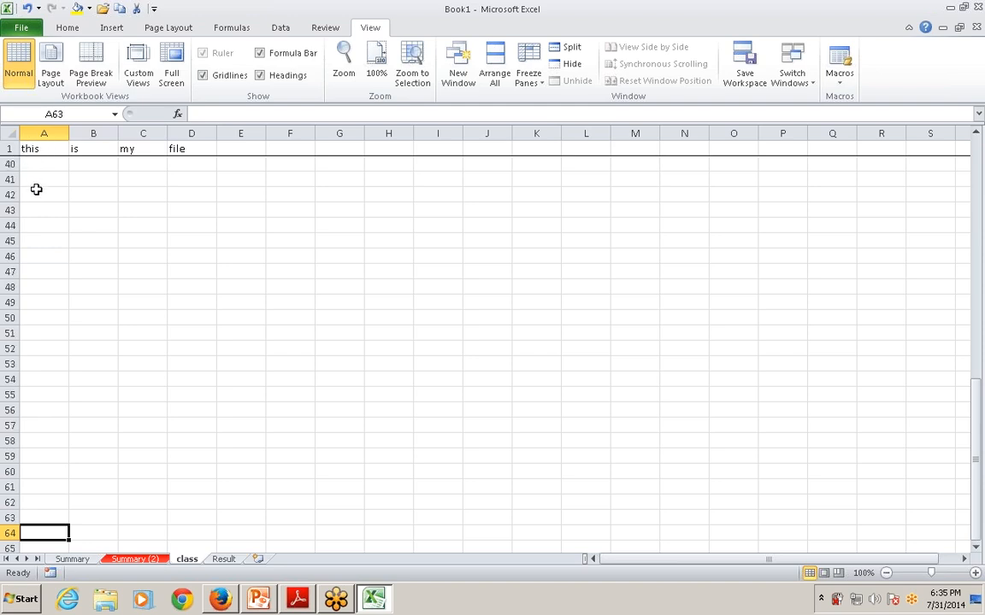
key(Down)
key(Down)
key(Down)
key(Down)
key(Down)
key(Down)
key(Down)
key(Down)
key(Down)
key(Down)
key(Down)
key(Down)
key(Down)
key(Down)
key(Down)
key(Down)
key(Down)
key(Down)
key(Down)
key(Down)
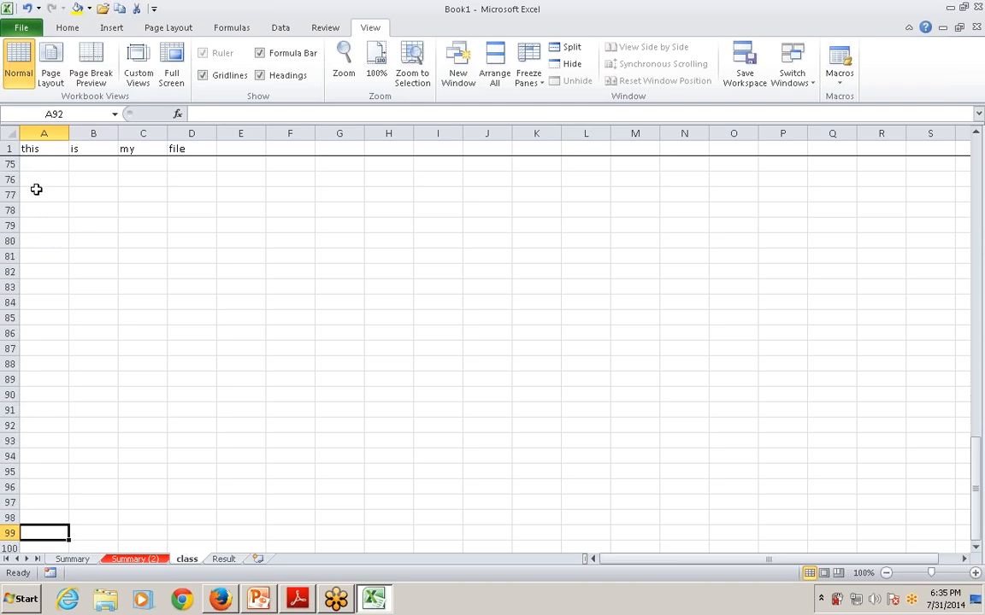
key(Down)
key(Down)
key(Down)
key(Down)
key(Down)
key(Down)
key(Down)
key(Down)
key(Down)
key(Down)
key(Down)
key(Down)
key(Down)
key(Down)
key(Down)
key(Down)
key(Down)
key(Down)
key(Down)
key(Down)
scroll(41, 186, up, 20)
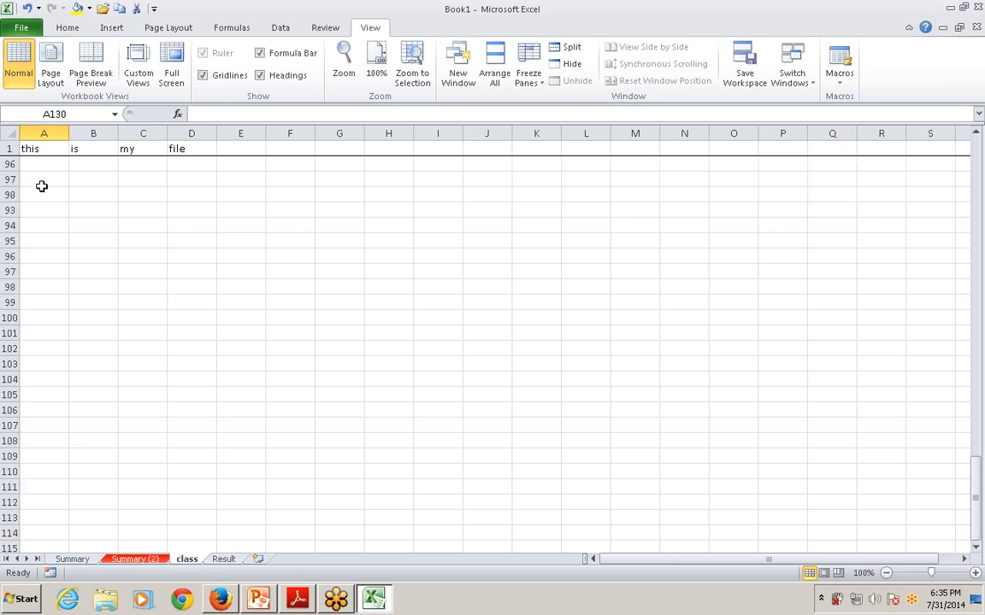
scroll(41, 185, up, 15)
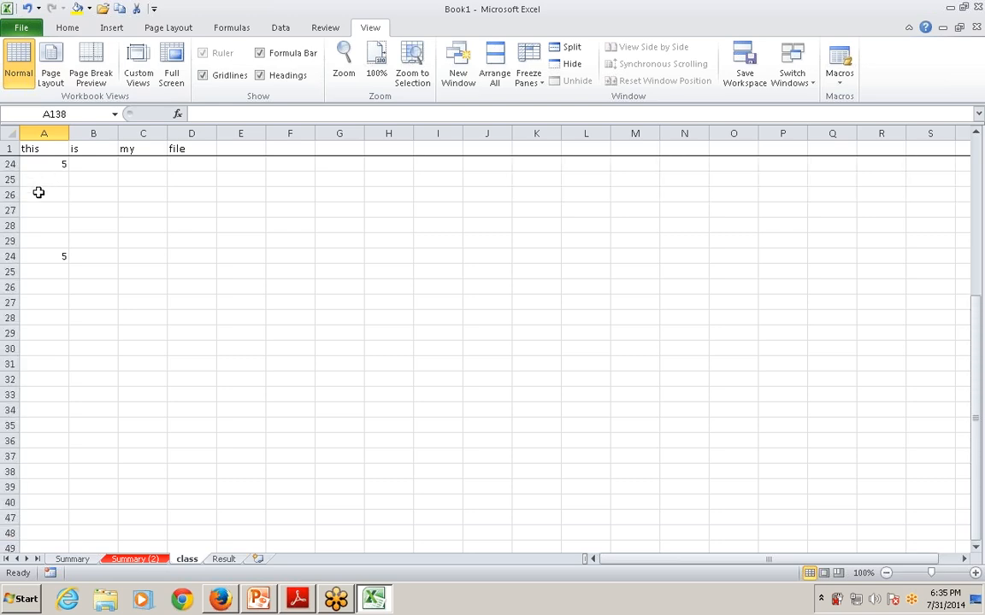
Select column A and freeze the first column of the sheet
click(48, 135)
click(528, 68)
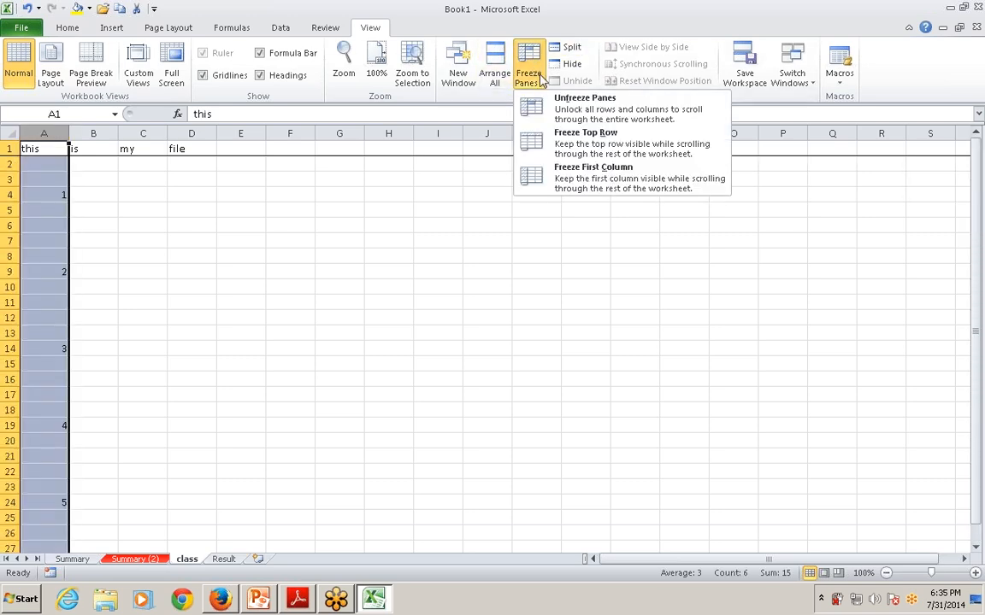
click(588, 183)
Go along row 2 to column BZ and back to A2 to check how the frozen first column behaves
click(218, 220)
key(Left)
key(Left)
key(Up)
key(Up)
key(Up)
key(Up)
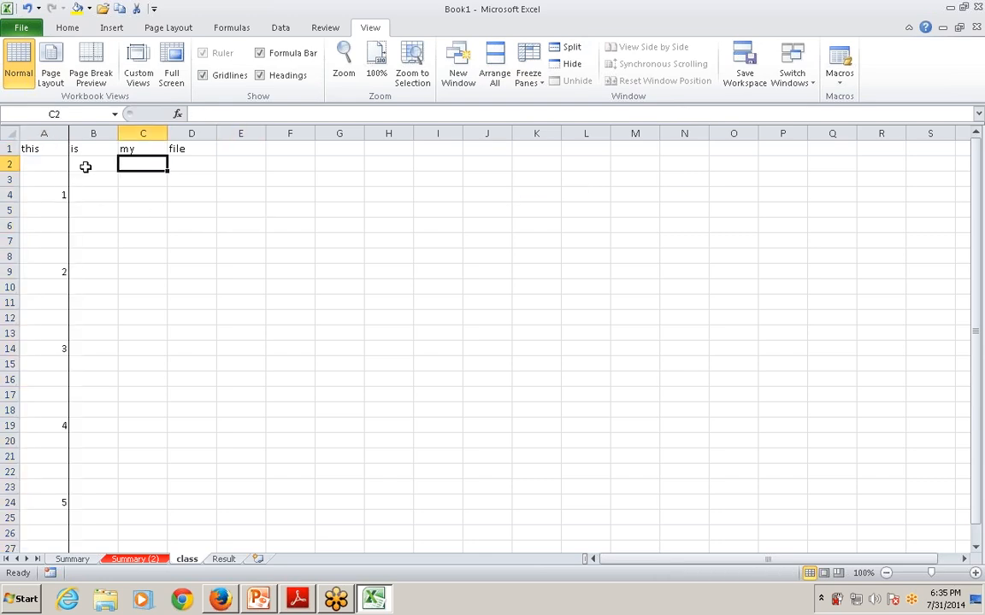
key(Right)
key(Right)
key(Right)
key(Right)
key(Right)
key(Right)
key(Right)
key(Right)
key(Right)
key(Right)
key(Right)
key(Right)
key(Right)
key(Right)
key(Right)
key(Right)
key(Right)
key(Right)
key(Right)
key(Right)
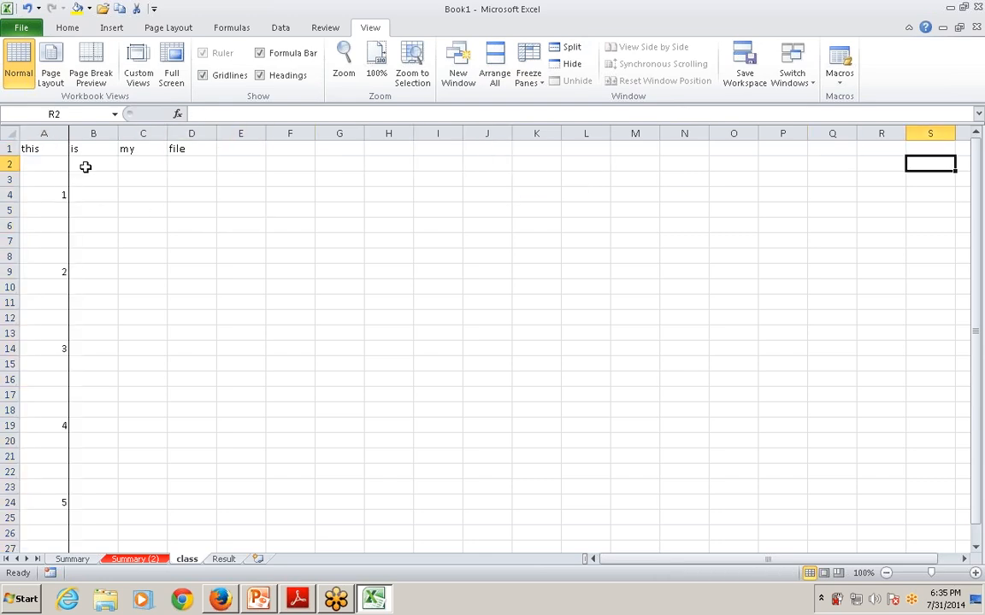
key(Right)
key(Right)
key(Right)
key(Right)
key(Right)
key(Right)
key(Right)
key(Right)
key(Right)
key(Right)
key(Right)
key(Right)
key(Right)
key(Right)
key(Right)
key(Right)
key(Right)
key(Right)
key(Right)
key(Right)
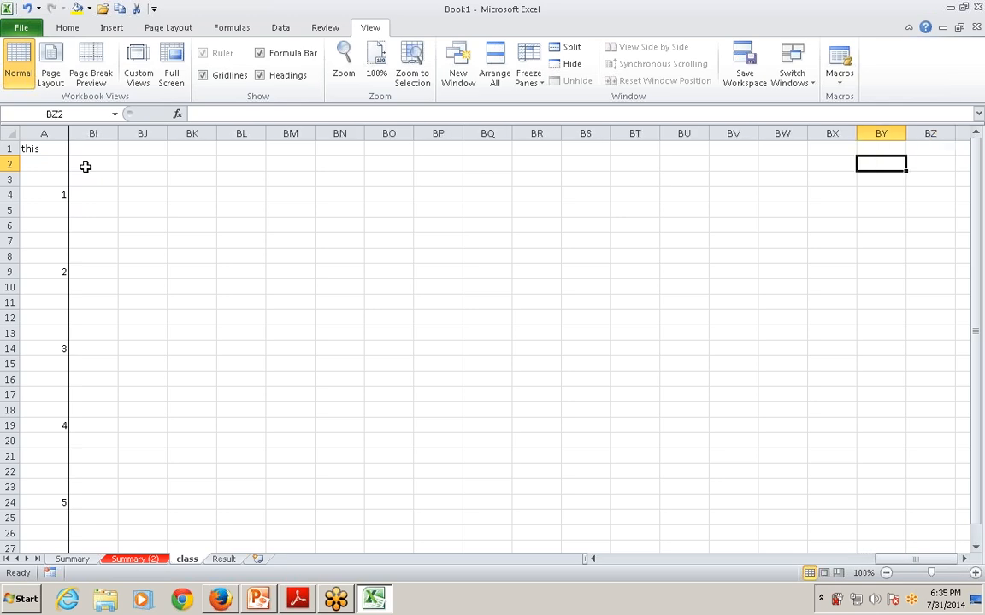
key(Left)
key(Left)
key(Left)
key(Left)
key(Left)
key(Left)
key(Left)
key(Left)
key(Left)
key(Left)
key(Left)
key(Left)
key(Left)
key(Left)
key(Left)
key(Left)
key(Left)
key(Left)
key(Left)
key(Left)
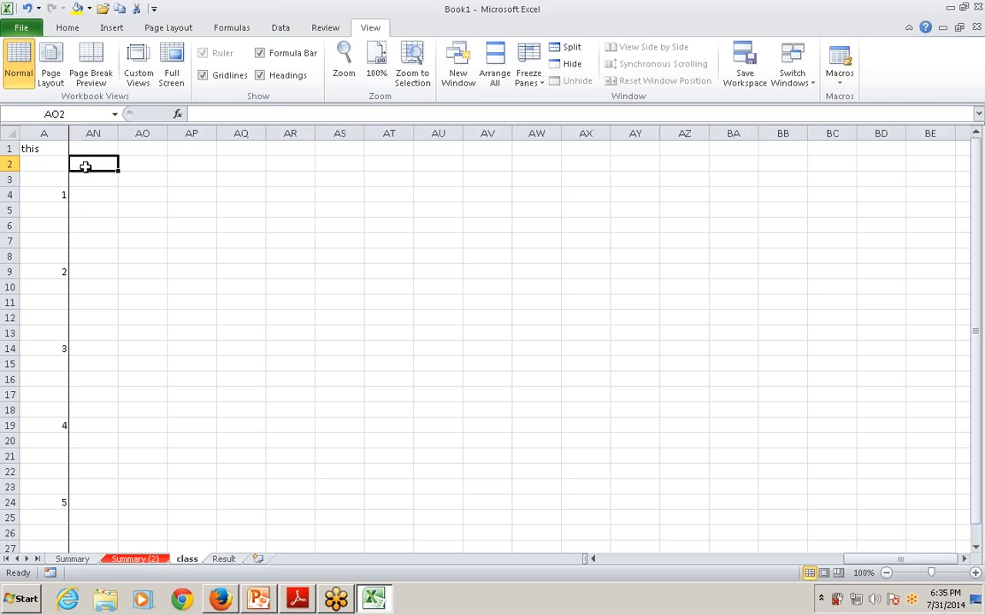
key(Left)
key(Left)
key(Left)
key(Left)
key(Left)
key(Left)
key(Left)
key(Left)
key(Left)
key(Left)
key(Left)
key(Left)
key(Left)
key(Left)
key(Left)
key(Left)
key(Left)
key(Left)
key(Left)
key(Left)
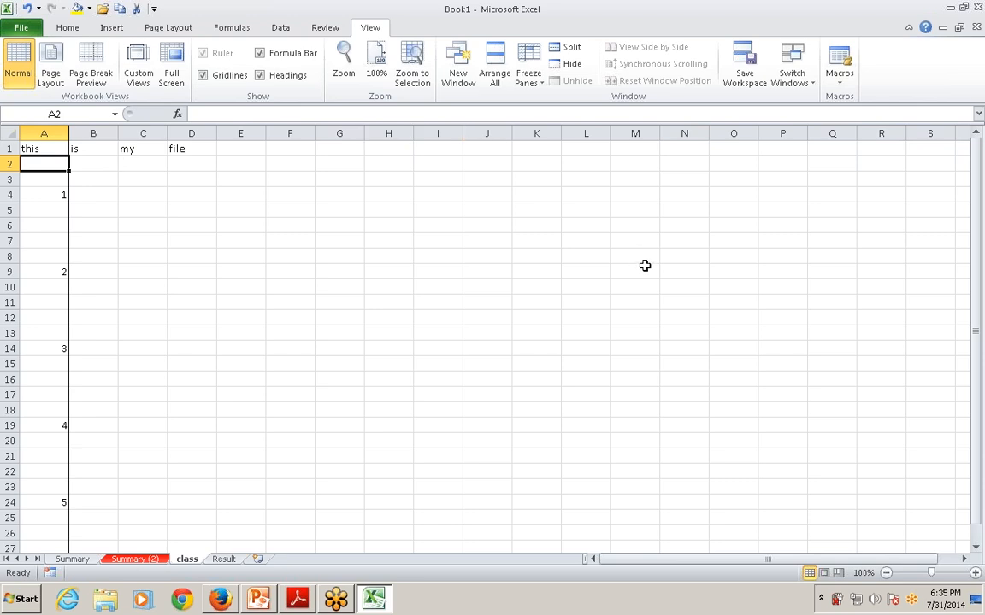
Select the range A1:E15 and unfreeze the panes
click(176, 224)
click(44, 148)
drag(43, 149, 234, 365)
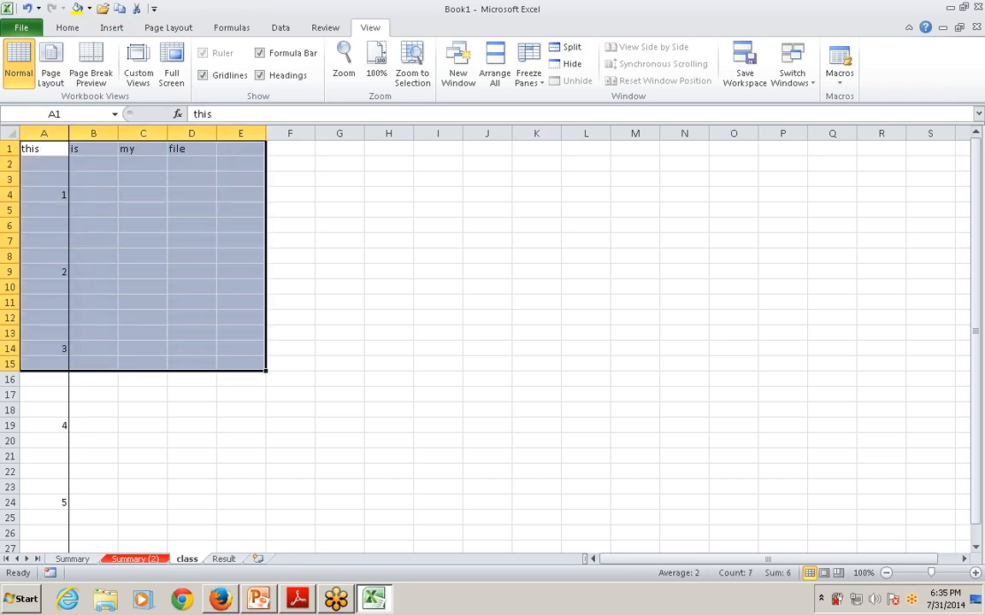
click(528, 72)
click(569, 111)
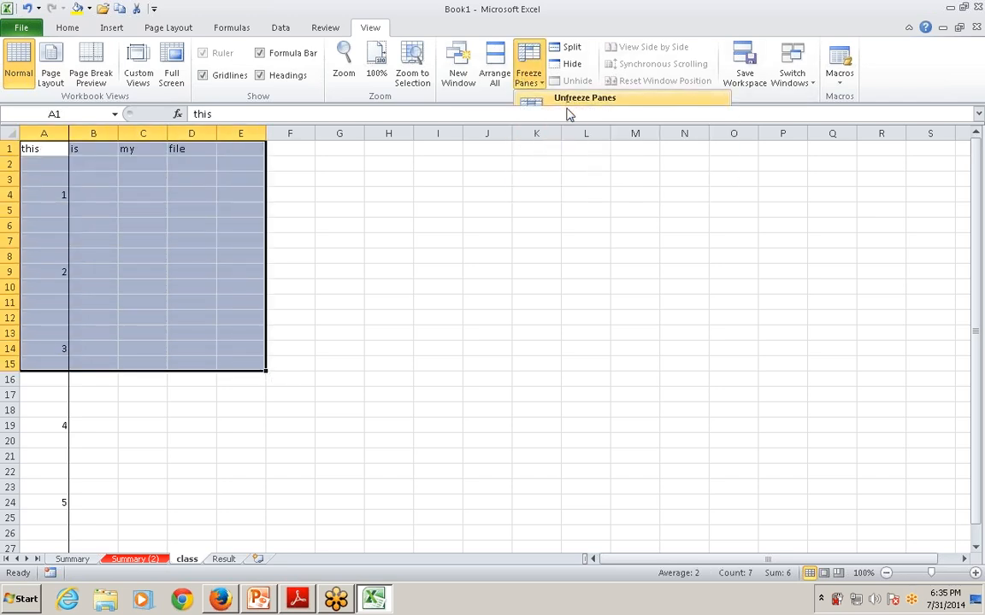
Select a block of cells starting at A1 and freeze panes based on that selection
click(529, 76)
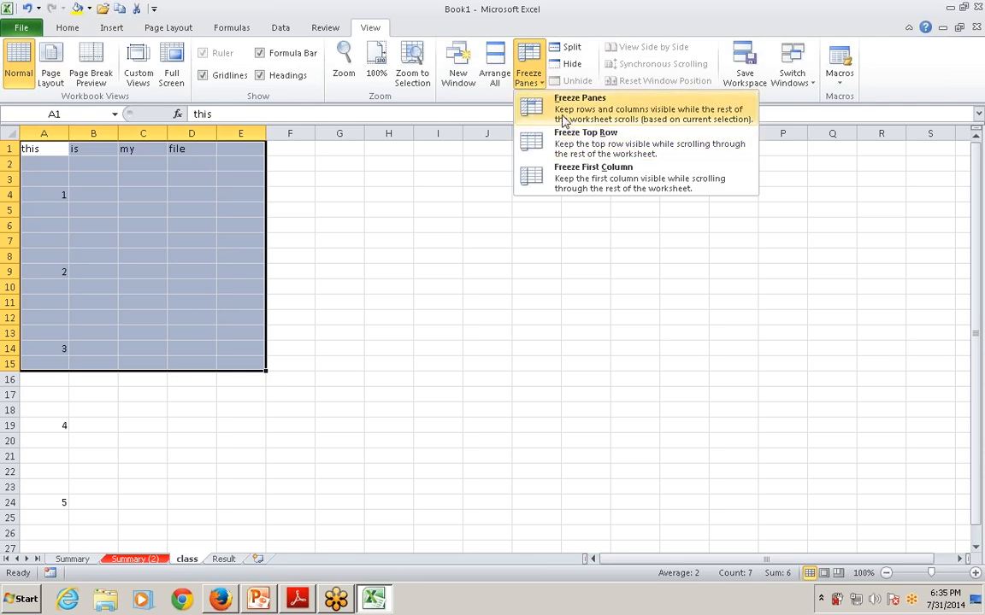
click(192, 382)
click(87, 245)
drag(43, 150, 282, 366)
click(524, 75)
click(567, 107)
Go along row 8 past the vertical freeze line, and highlight the frozen columns A to J
click(396, 258)
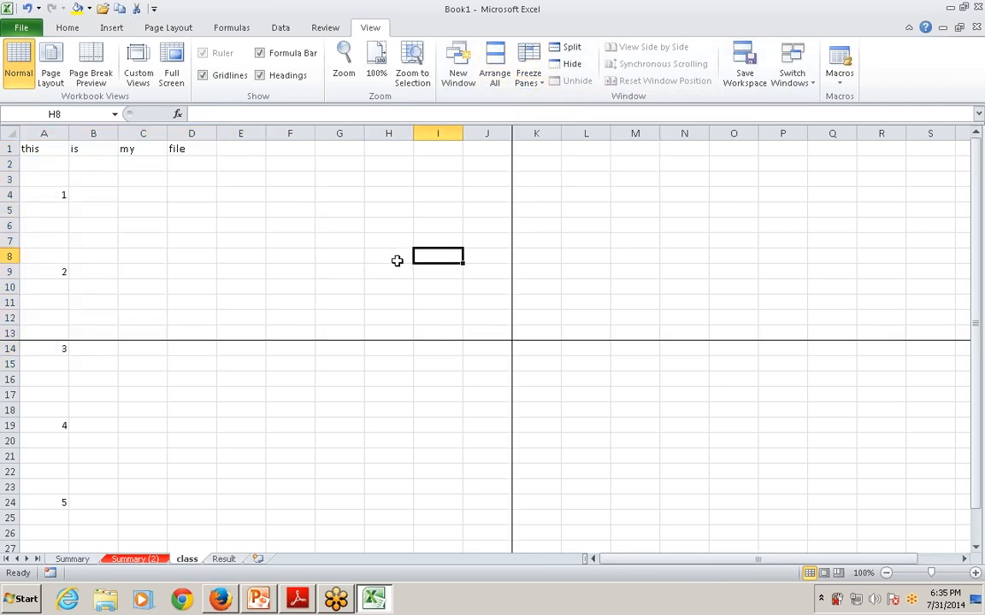
key(Right)
key(Right)
key(Right)
key(Right)
key(Right)
key(Right)
key(Right)
key(Right)
key(Right)
key(Right)
key(Right)
key(Right)
key(Right)
key(Right)
key(Right)
key(Right)
key(Right)
key(Right)
key(Right)
key(Right)
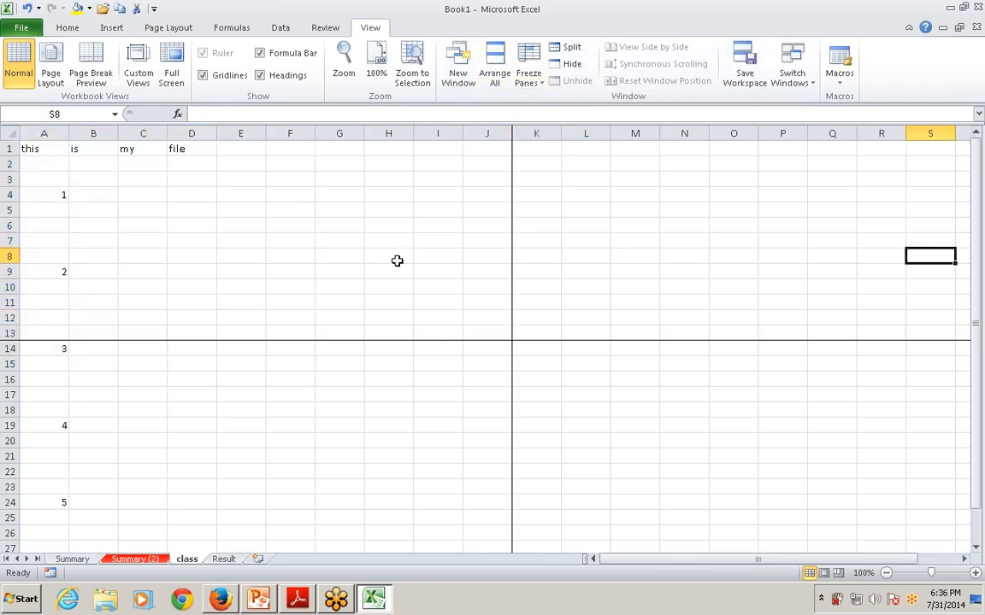
drag(55, 134, 460, 133)
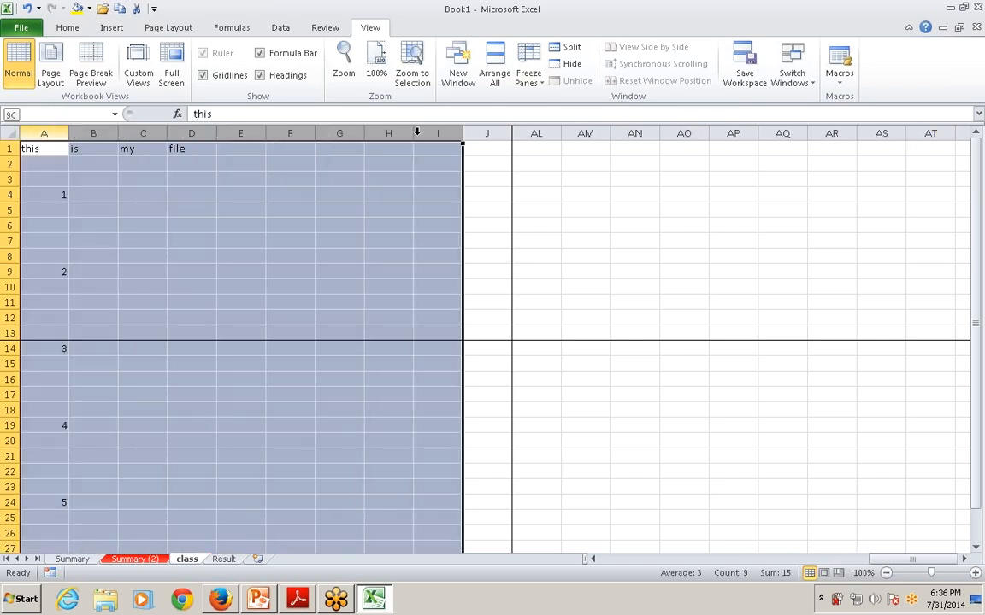
click(482, 148)
drag(63, 134, 465, 149)
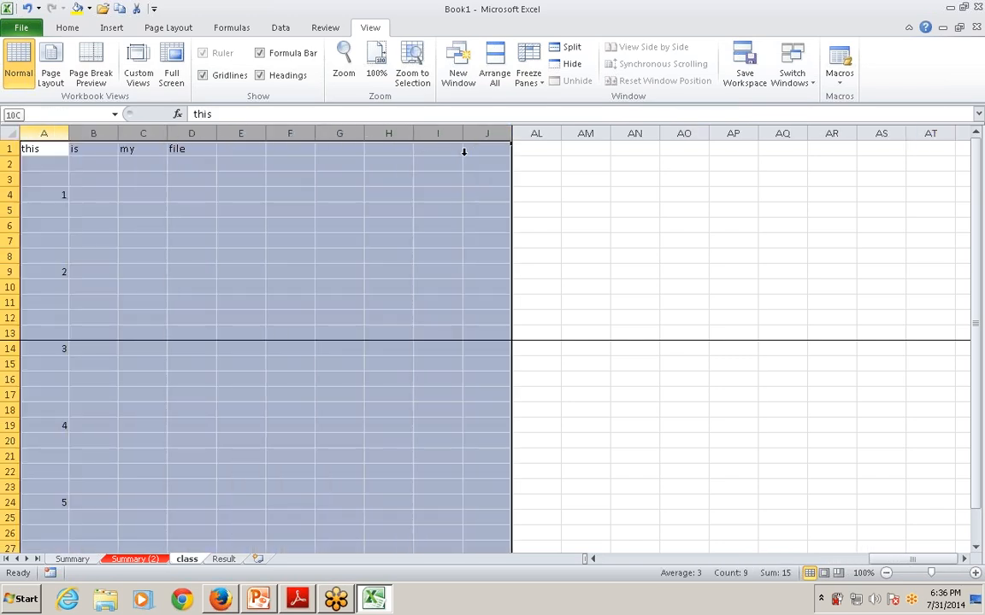
Go along row 5 to column CZ and back to check that columns A to J stay in view
click(438, 209)
key(Right)
key(Right)
key(Right)
key(Right)
key(Right)
key(Right)
key(Right)
key(Right)
key(Right)
key(Right)
key(Right)
key(Right)
key(Right)
key(Right)
key(Right)
key(Right)
key(Right)
key(Right)
key(Right)
key(Right)
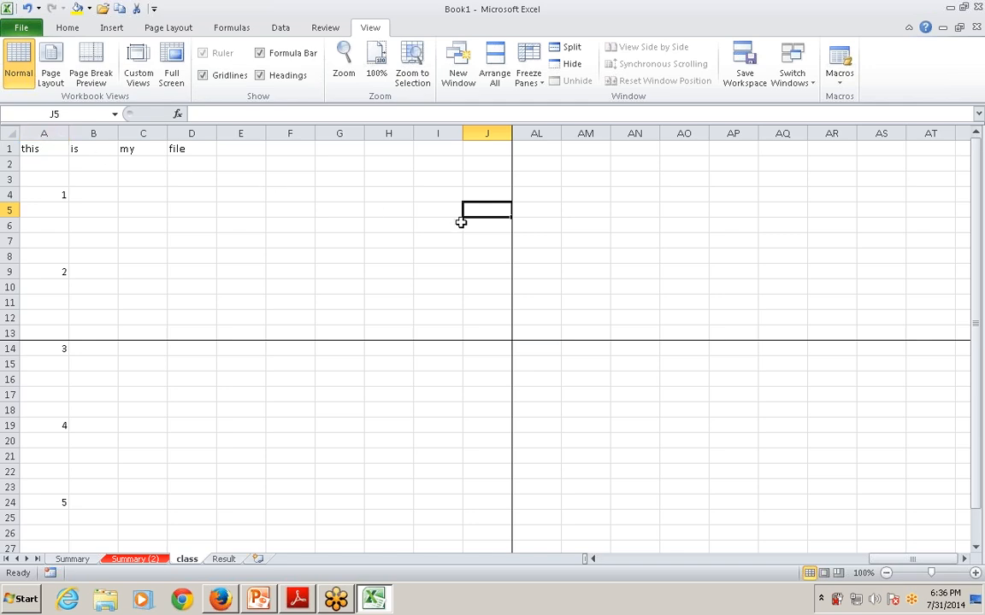
key(Right)
key(Right)
key(Right)
key(Right)
key(Right)
key(Right)
key(Right)
key(Right)
key(Right)
key(Right)
key(Right)
key(Right)
key(Right)
key(Right)
key(Right)
key(Right)
key(Right)
key(Right)
key(Right)
key(Right)
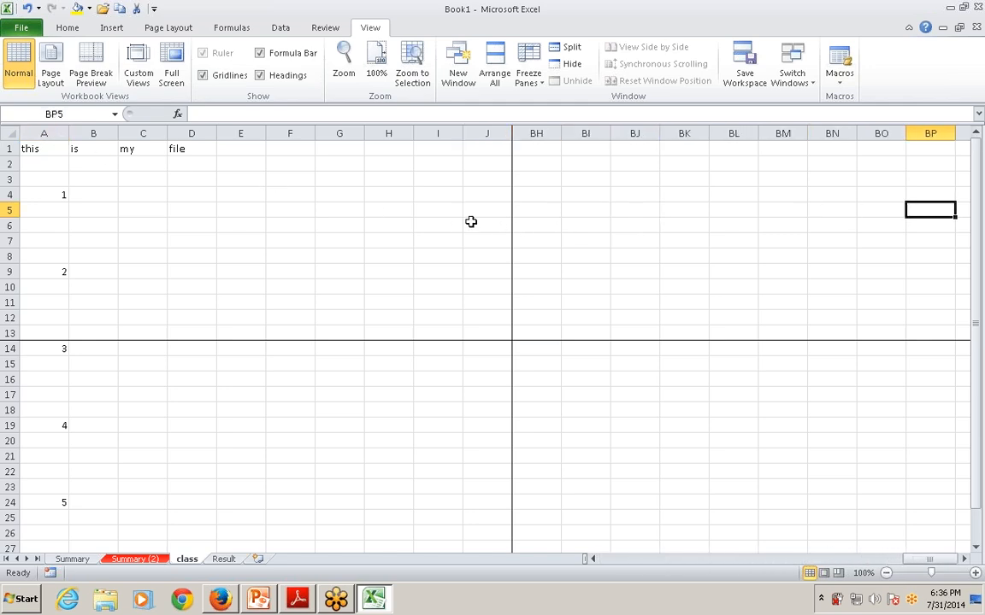
key(Right)
key(Right)
key(Right)
key(Right)
key(Right)
key(Right)
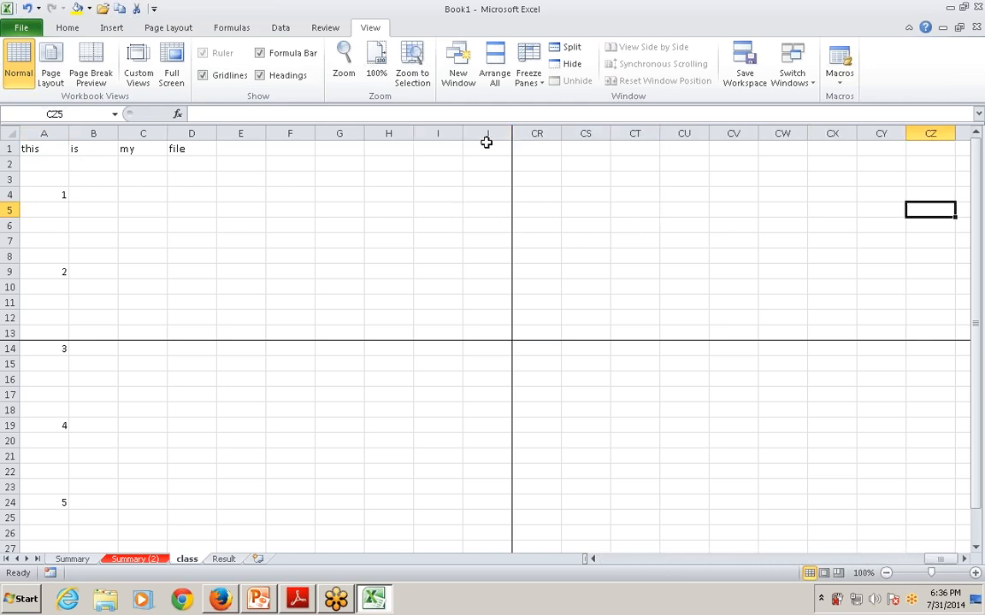
key(Left)
key(Left)
key(Left)
key(Left)
key(Left)
key(Left)
key(Left)
key(Left)
key(Left)
key(Left)
key(Left)
key(Left)
key(Left)
key(Left)
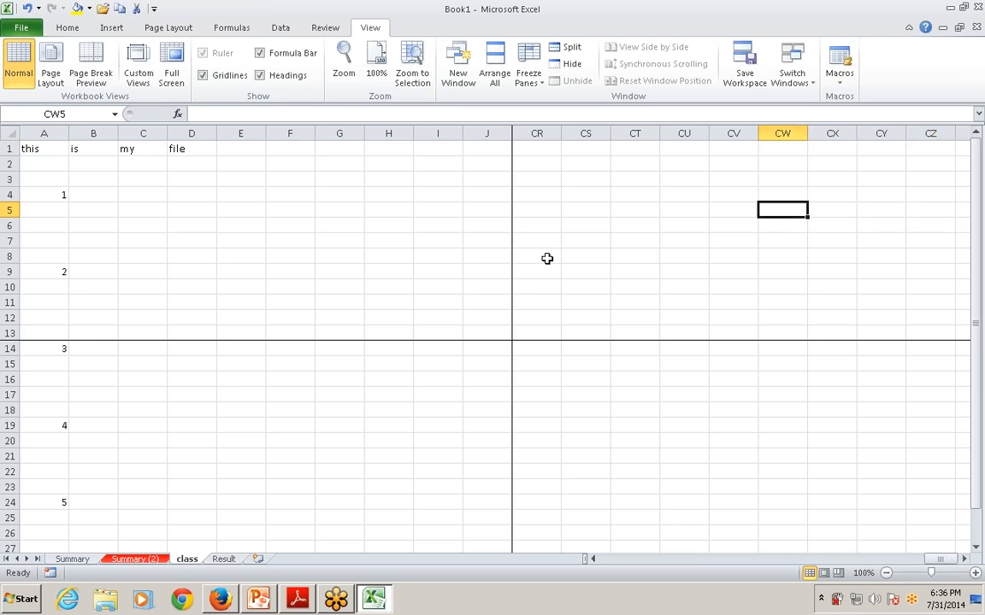
key(Left)
key(Left)
key(Left)
key(Left)
key(Left)
key(Left)
key(Left)
key(Left)
key(Left)
key(Left)
key(Left)
key(Left)
key(Left)
key(Left)
key(Left)
key(Left)
key(Left)
key(Left)
key(Left)
key(Left)
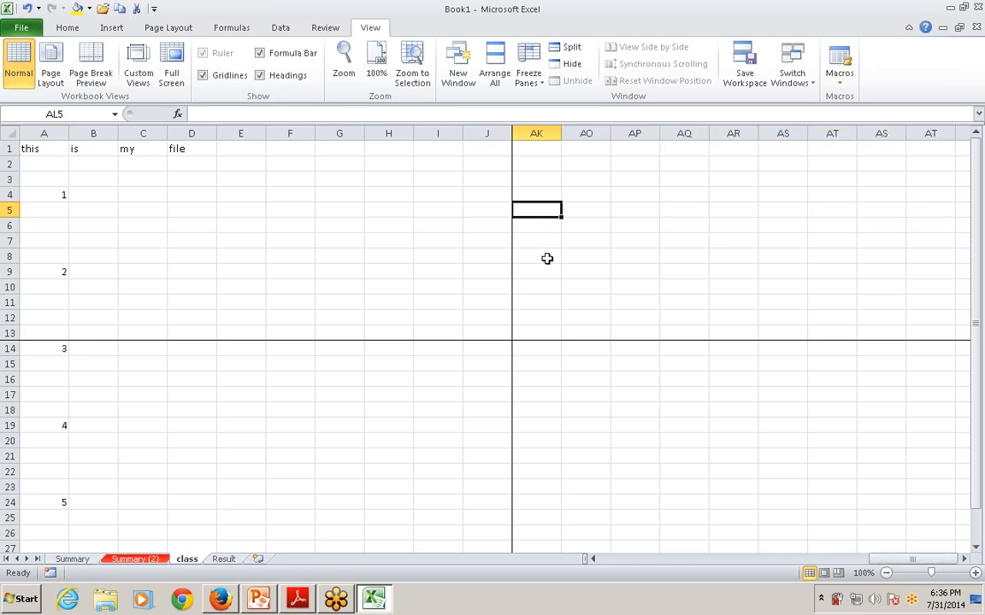
key(Left)
key(Left)
key(Left)
key(Left)
key(Left)
key(Left)
key(Left)
key(Left)
key(Left)
key(Left)
key(Left)
key(Left)
key(Left)
key(Left)
key(Left)
key(Left)
key(Left)
key(Left)
Go down column D past row 80 and back up to D1 to check the frozen rows 1 to 13
click(193, 358)
key(Down)
key(Down)
key(Down)
key(Down)
key(Down)
key(Down)
key(Down)
key(Down)
key(Down)
key(Down)
key(Down)
key(Down)
key(Down)
key(Down)
key(Down)
key(Down)
key(Down)
key(Down)
key(Down)
key(Down)
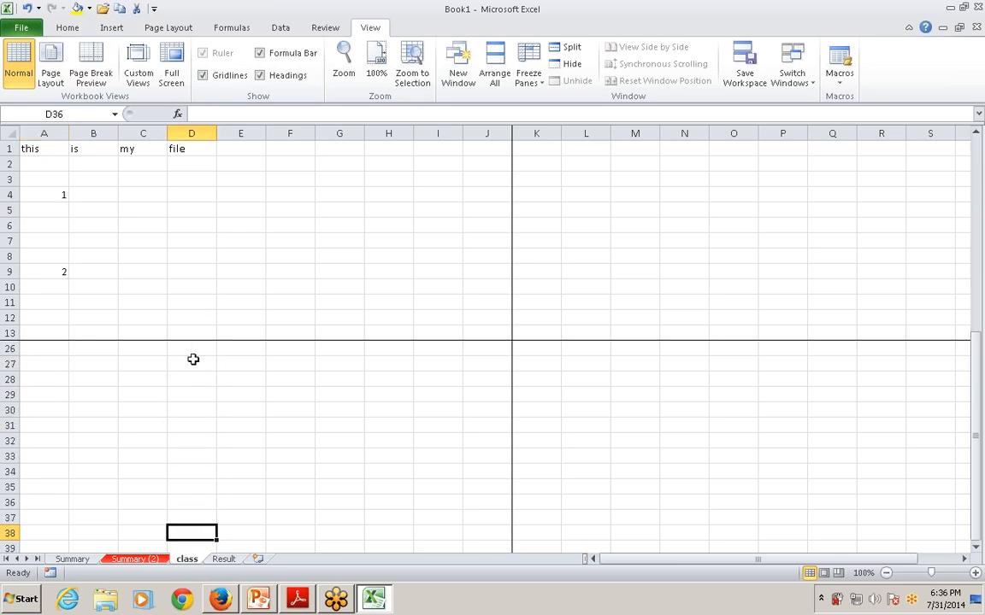
key(Down)
key(Down)
key(Down)
key(Down)
key(Down)
key(Down)
key(Down)
key(Down)
key(Down)
key(Down)
key(Down)
key(Down)
key(Down)
key(Down)
key(Down)
key(Down)
key(Down)
key(Down)
key(Down)
key(Down)
key(Up)
key(Up)
key(Up)
key(Up)
key(Up)
key(Up)
key(Up)
key(Up)
key(Up)
key(Up)
key(Up)
key(Up)
key(Up)
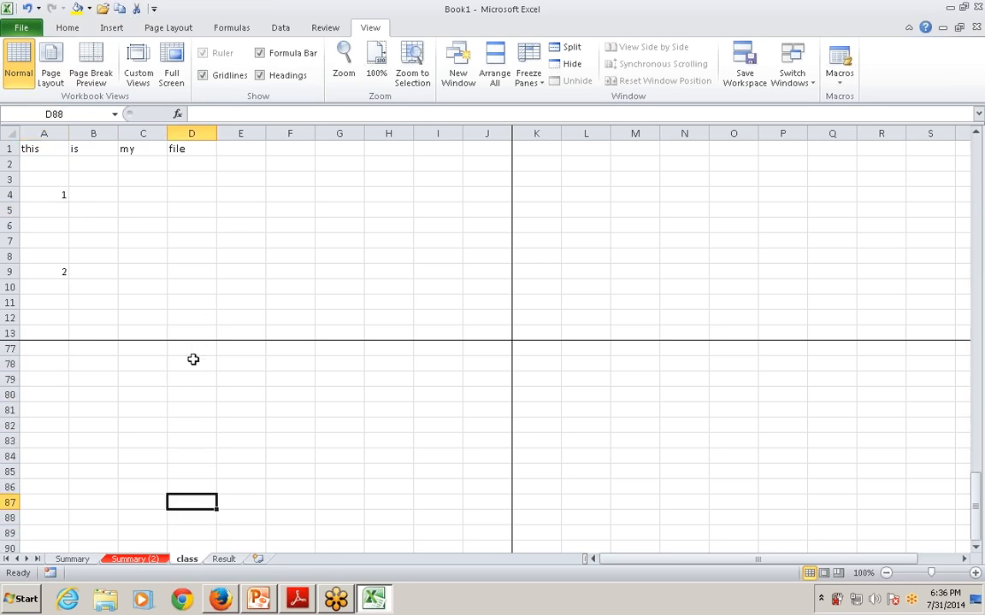
key(Up)
key(Up)
key(Up)
key(Up)
key(Up)
key(Up)
key(Up)
key(Up)
key(Up)
key(Up)
key(Up)
key(Up)
key(Up)
key(Up)
key(Up)
key(Up)
key(Up)
key(Up)
key(Up)
key(Up)
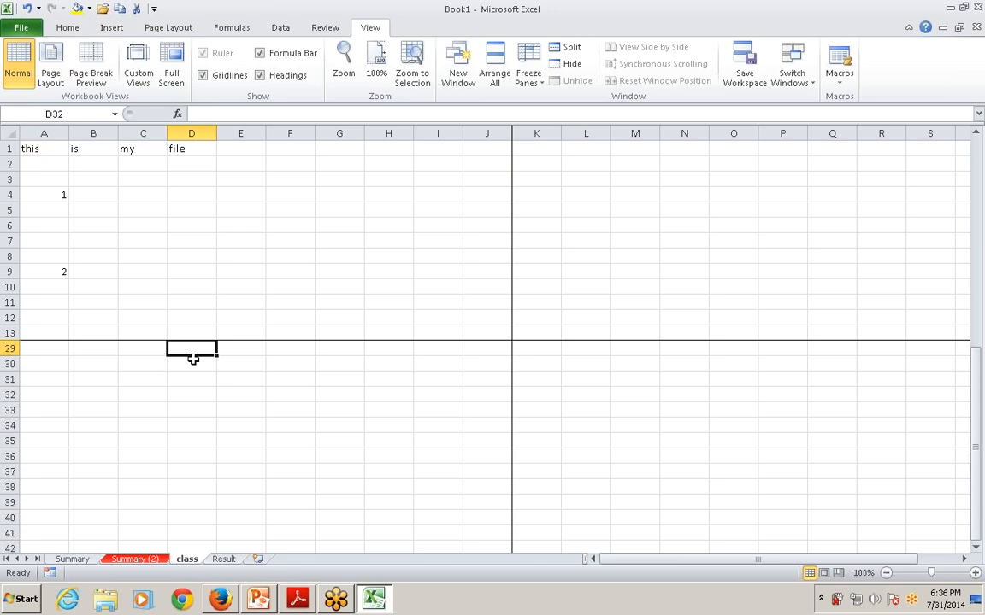
key(Up)
key(Up)
key(Up)
key(Up)
key(Up)
key(Up)
key(Up)
key(Up)
key(Up)
key(Up)
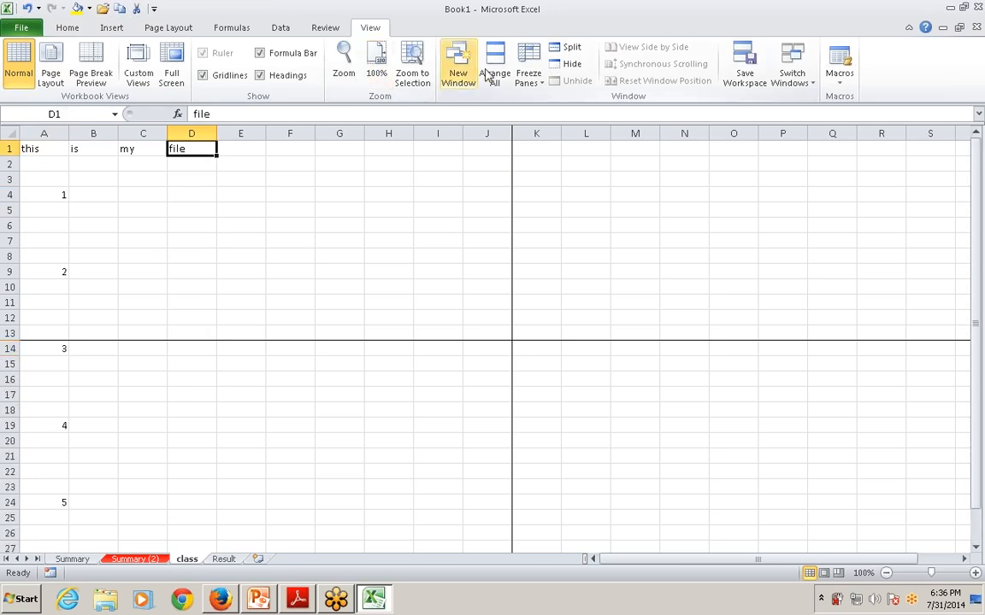
Unfreeze the panes, and go along row 1 past column BA and back to column A to check that all columns scroll
click(534, 81)
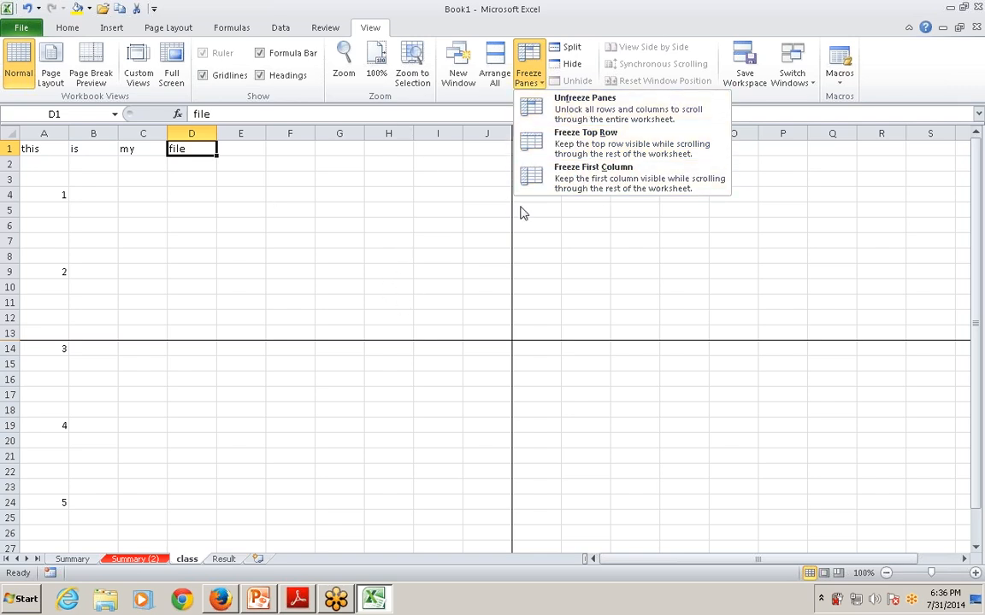
click(584, 109)
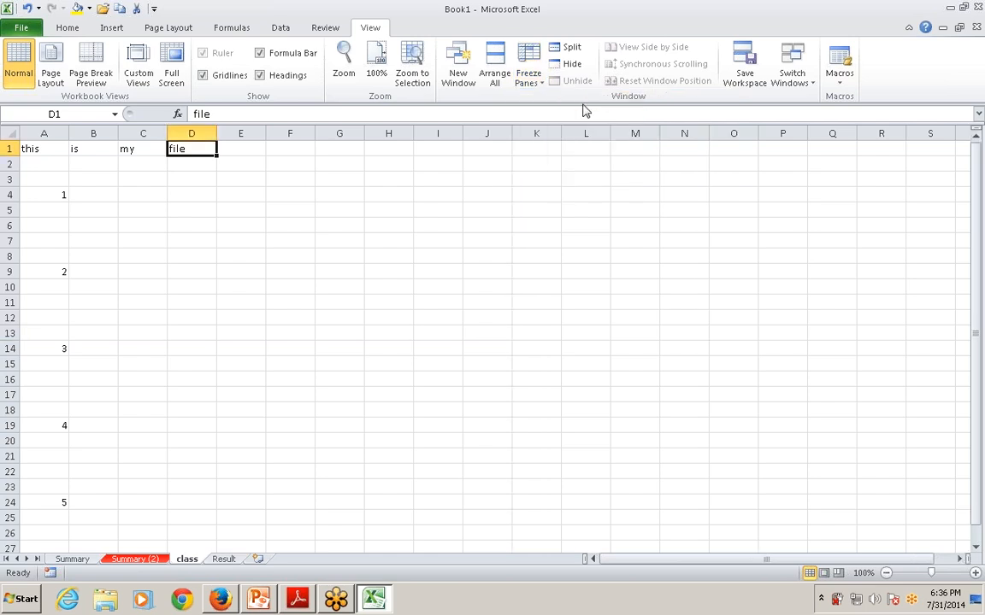
key(Right)
key(Right)
key(Right)
key(Right)
key(Right)
key(Right)
key(Right)
key(Right)
key(Right)
key(Right)
key(Right)
key(Right)
key(Right)
key(Right)
key(Right)
key(Right)
key(Right)
key(Right)
key(Right)
key(Right)
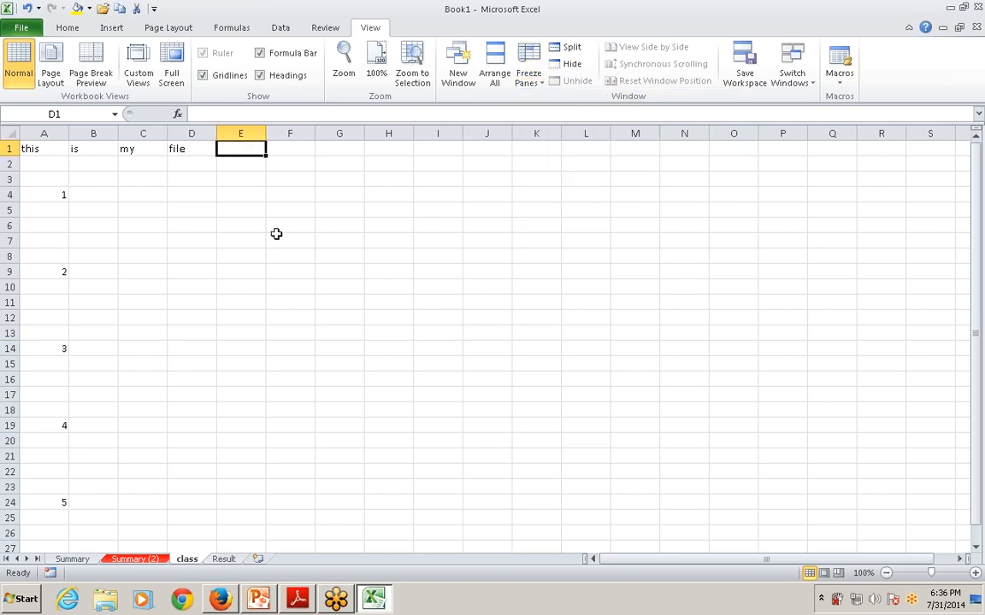
key(Right)
key(Right)
key(Right)
key(Right)
key(Right)
key(Right)
key(Right)
key(Right)
key(Right)
key(Right)
key(Right)
key(Right)
key(Right)
key(Right)
key(Right)
key(Right)
key(Right)
key(Right)
key(Right)
key(Right)
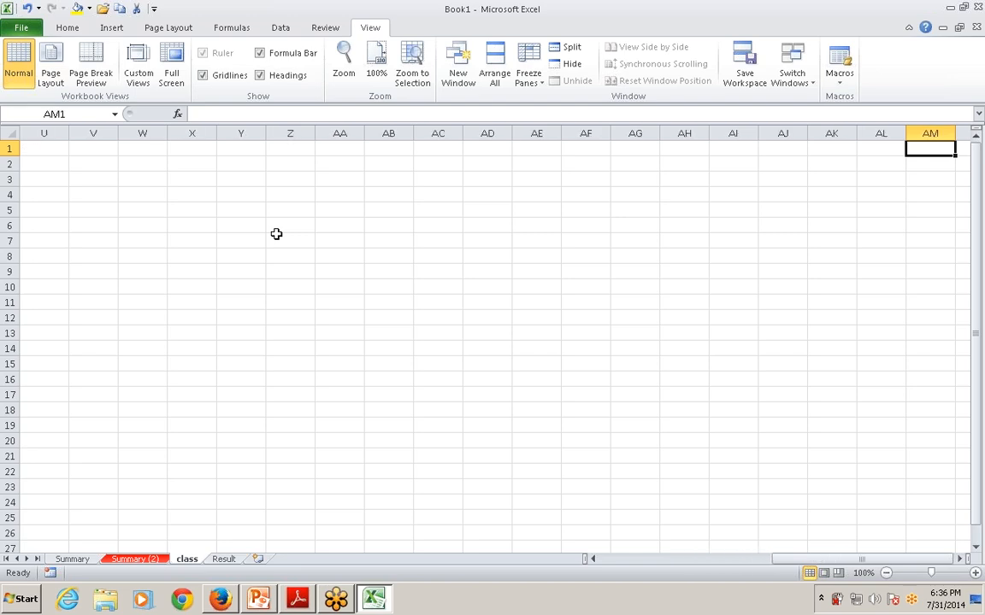
key(Left)
key(Left)
key(Left)
key(Left)
key(Left)
key(Left)
key(Left)
key(Left)
key(Left)
key(Left)
key(Left)
key(Left)
key(Left)
key(Left)
key(Left)
key(Left)
key(Left)
key(Left)
key(Left)
key(Left)
key(Left)
key(Left)
key(Left)
key(Left)
key(Left)
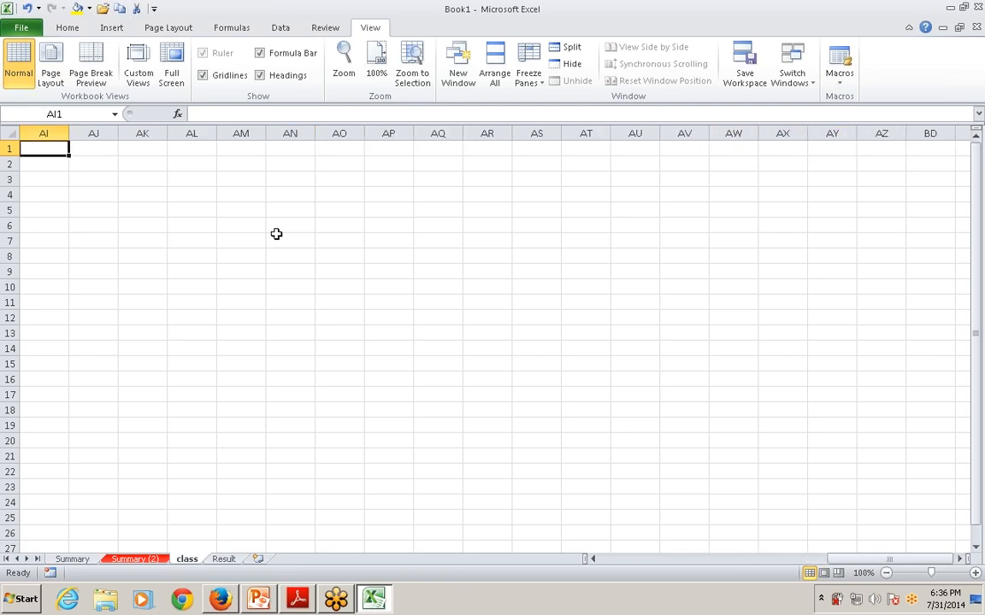
Go down column A past row 50 and back up to A1 to check that all rows scroll
key(Down)
key(Down)
key(Down)
key(Down)
key(Down)
key(Down)
key(Down)
key(Down)
key(Down)
key(Down)
key(Down)
key(Down)
key(Down)
key(Down)
key(Down)
key(Down)
key(Down)
key(Down)
key(Down)
key(Down)
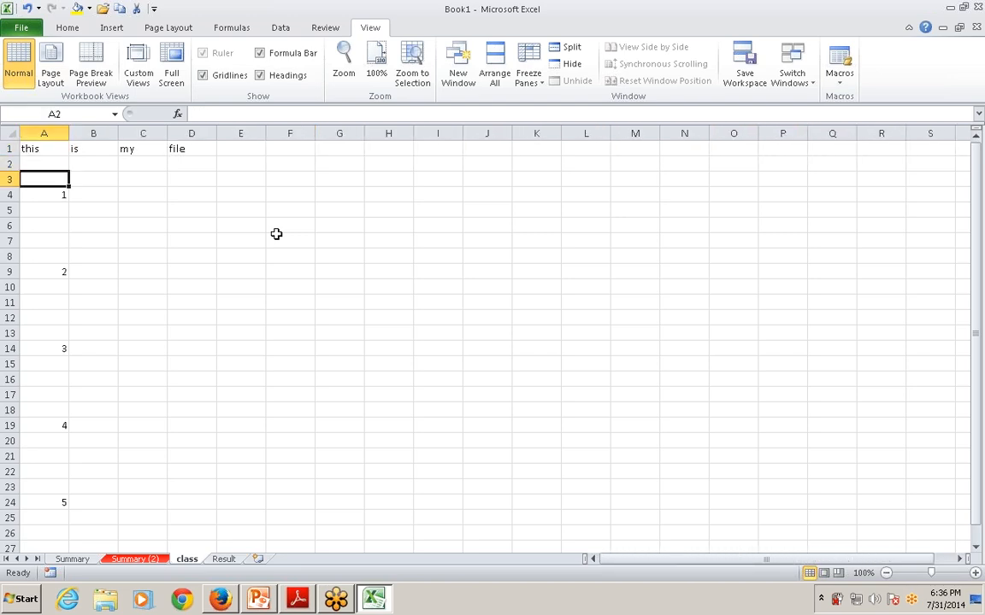
key(Down)
key(Down)
key(Down)
key(Down)
key(Down)
key(Down)
key(Down)
key(Down)
key(Down)
key(Down)
key(Down)
key(Down)
key(Down)
key(Down)
key(Down)
key(Down)
key(Down)
key(Down)
key(Down)
key(Down)
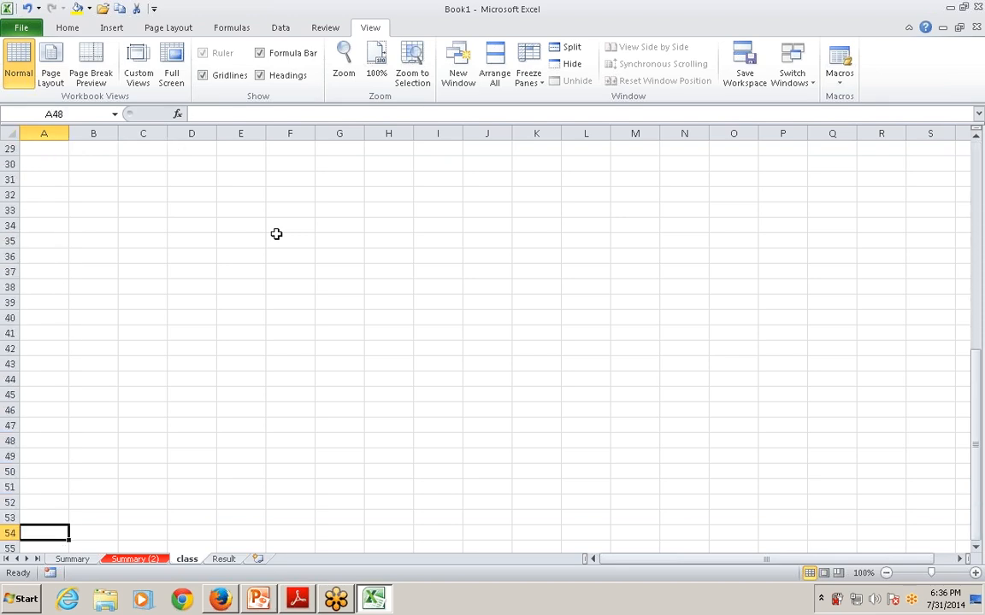
key(Up)
key(Up)
key(Up)
key(Up)
key(Up)
key(Up)
key(Up)
key(Up)
key(Up)
key(Up)
key(Up)
key(Up)
key(Up)
key(Up)
key(Up)
key(Up)
key(Up)
key(Up)
key(Up)
key(Up)
key(Up)
key(Up)
key(Up)
key(Up)
key(Up)
key(Up)
key(Up)
key(Up)
key(Up)
key(Up)
key(Up)
key(Up)
key(Up)
key(Up)
key(Up)
key(Up)
key(Up)
key(Up)
key(Up)
key(Up)
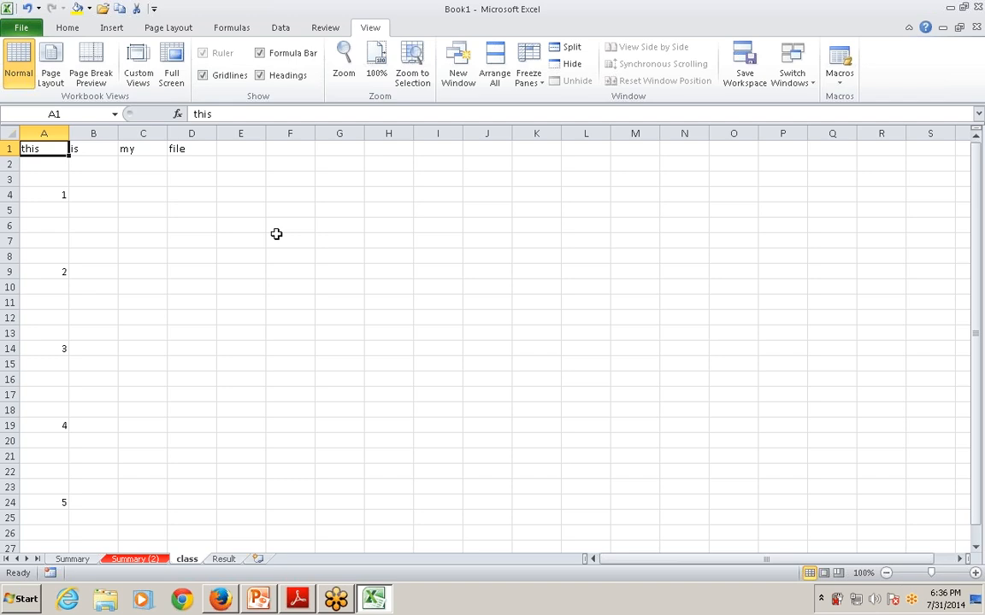
Switch to the PowerPoint presentation and show slide 38, "Displaying Multiple Windows", as a full-screen slide show
key(alt+Tab)
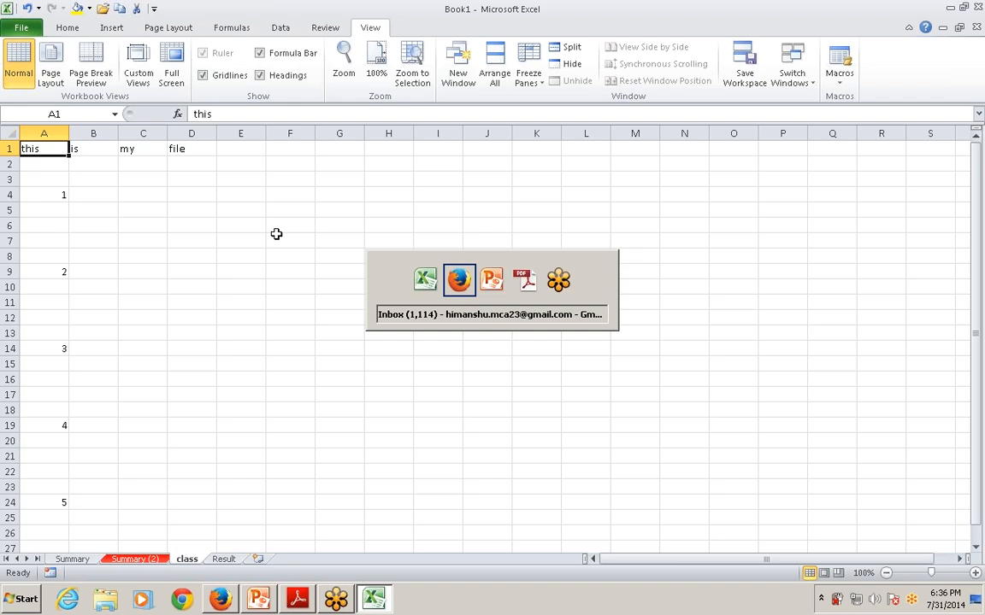
key(alt+Tab)
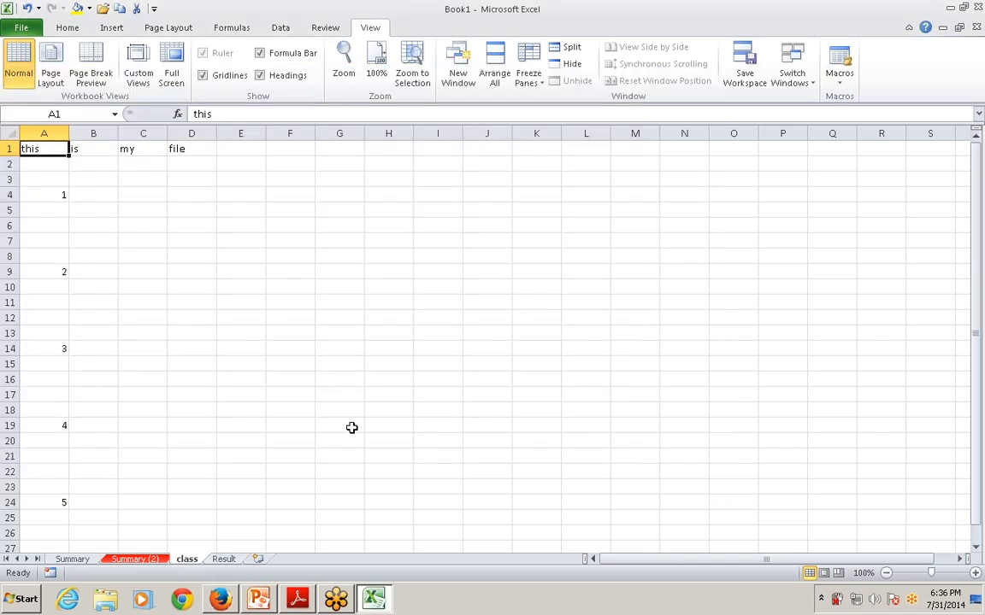
click(259, 599)
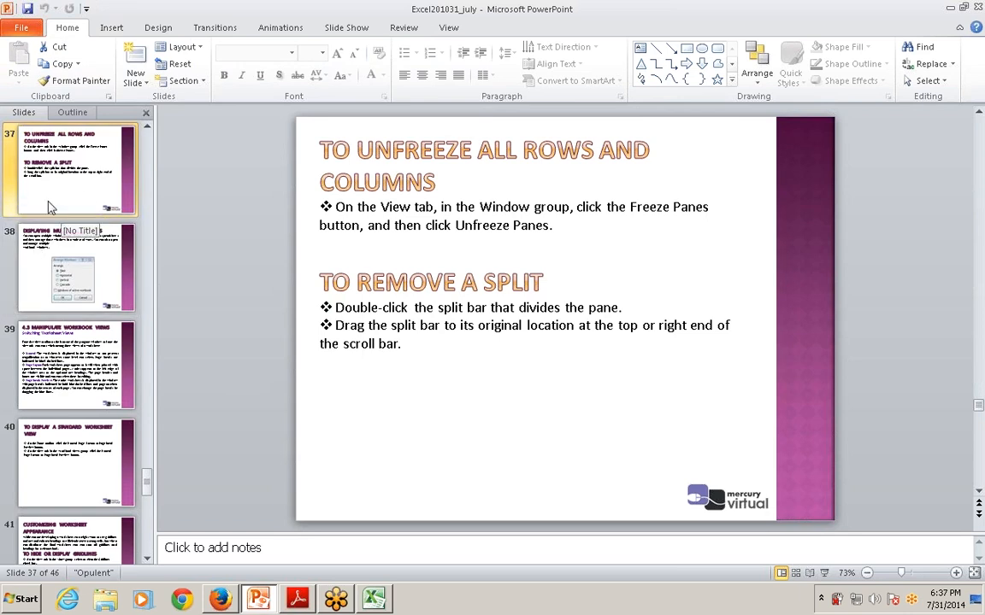
click(49, 252)
key(shift+F5)
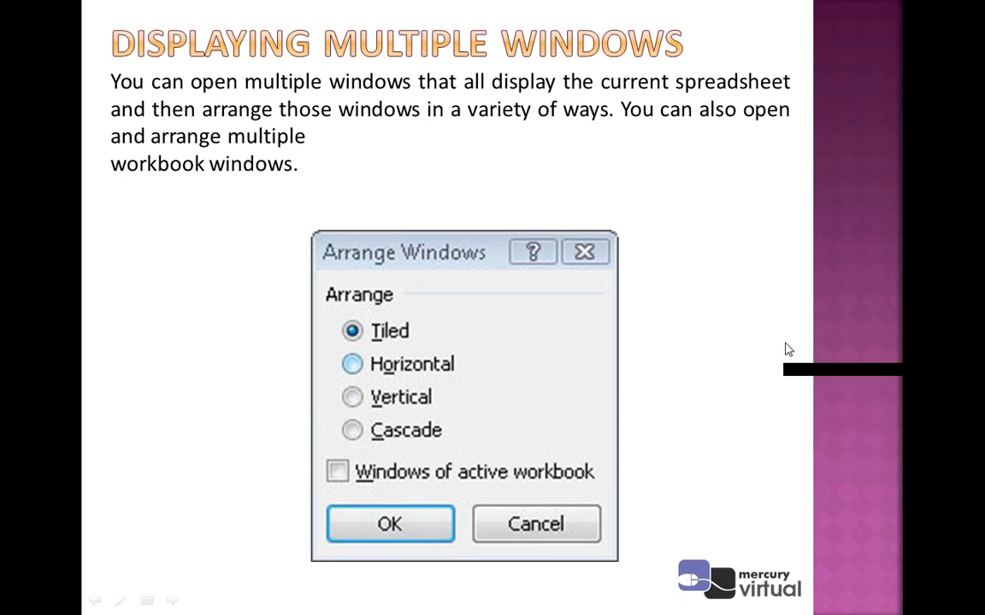
End the slide show, switch back to Excel and open three new windows of the Book1 workbook
key(super)
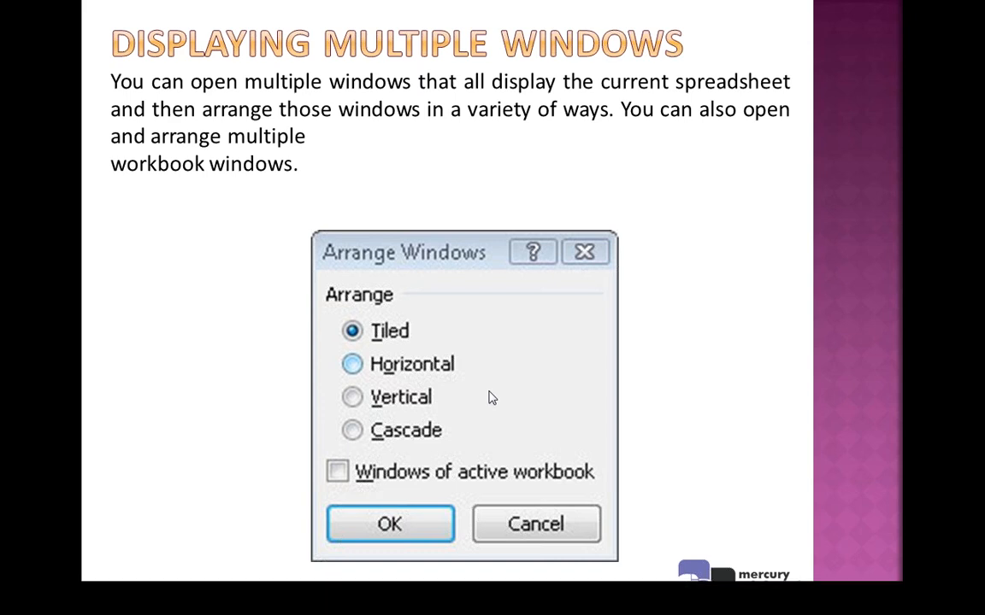
key(Escape)
key(alt+Tab)
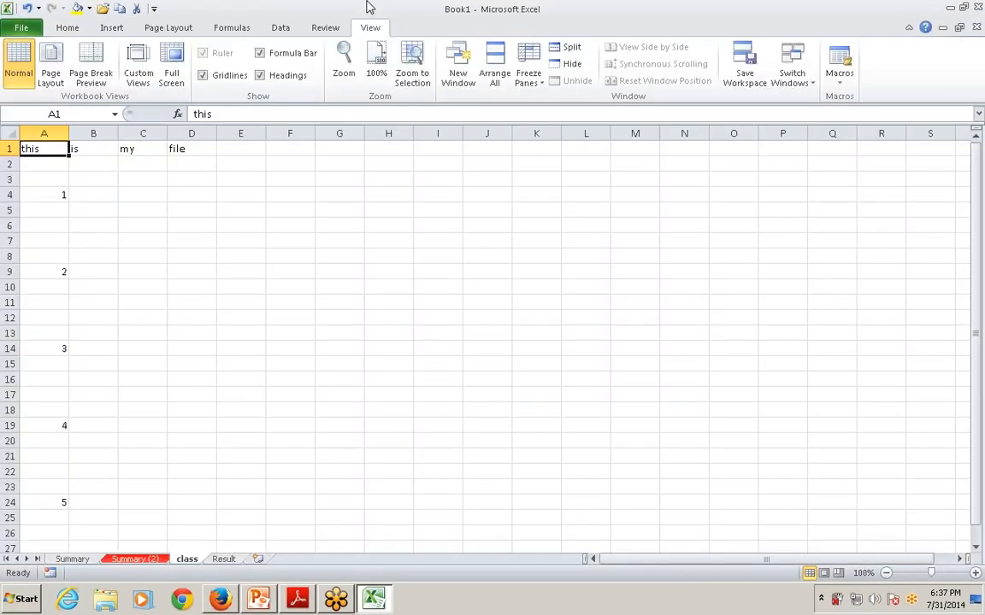
click(77, 29)
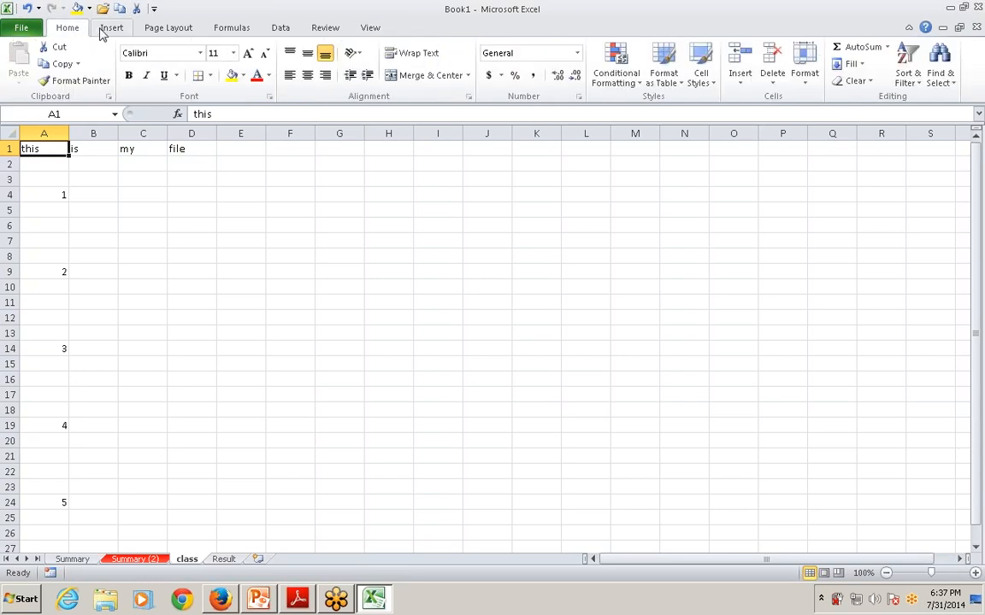
click(371, 30)
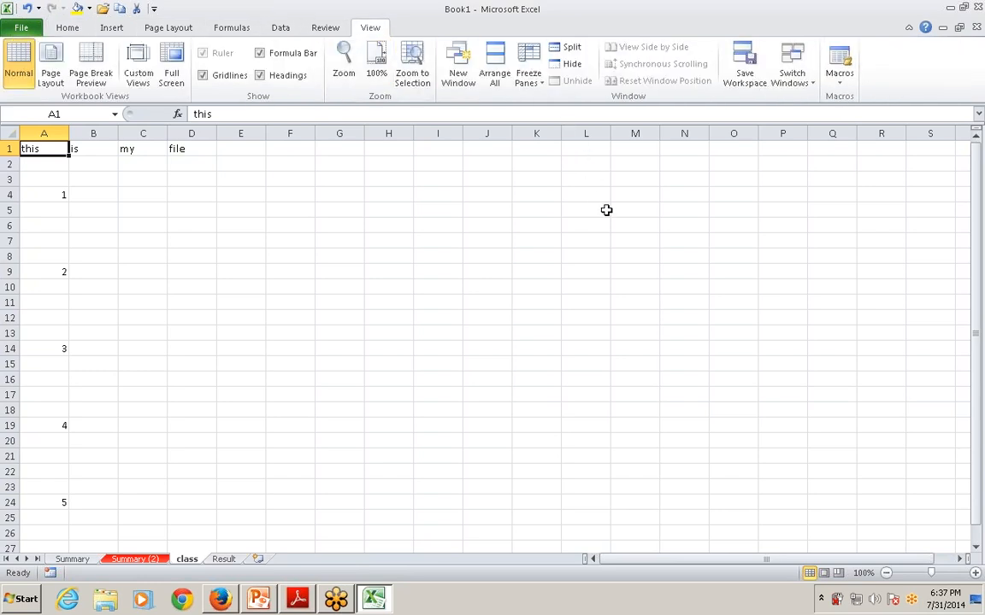
click(467, 87)
click(460, 76)
click(460, 77)
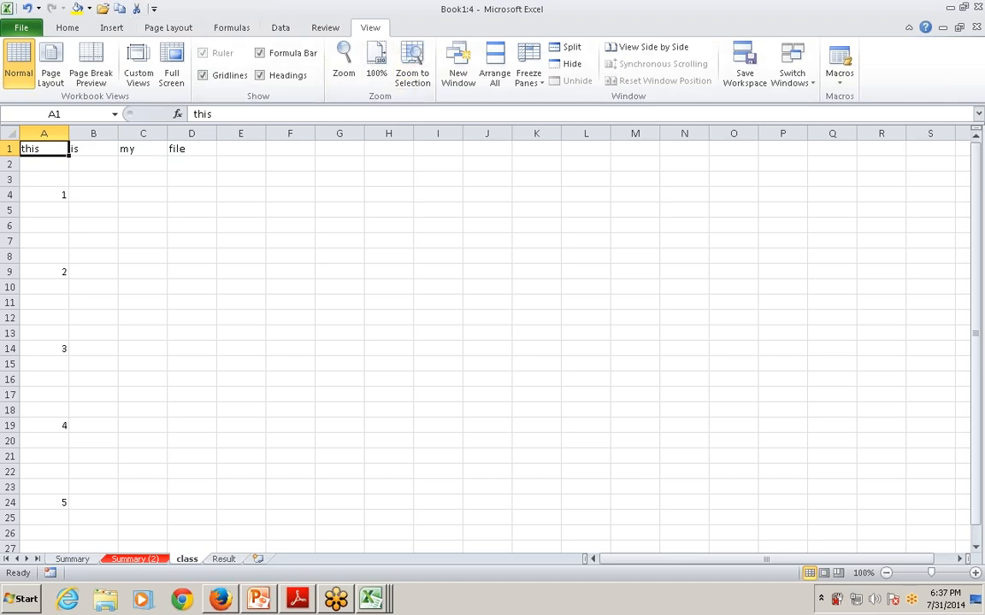
Arrange all open Book1 windows in the Cascade layout
click(500, 74)
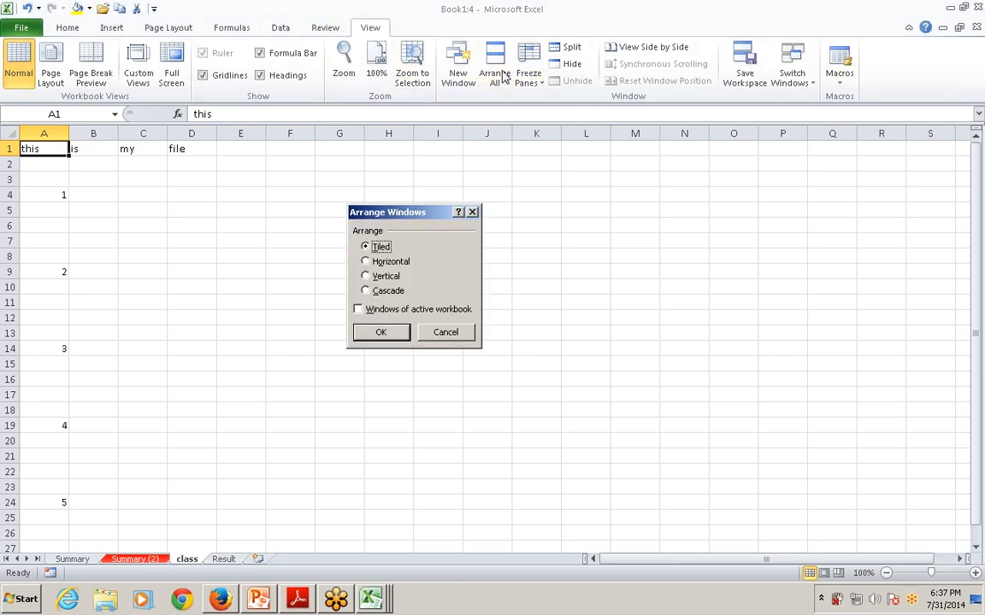
click(378, 263)
click(374, 279)
click(377, 293)
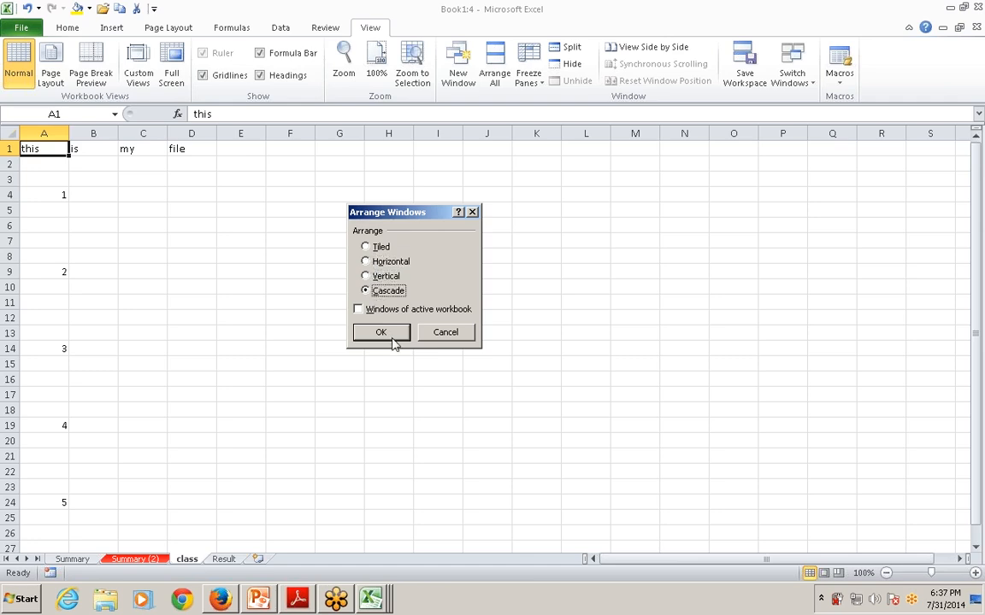
click(381, 334)
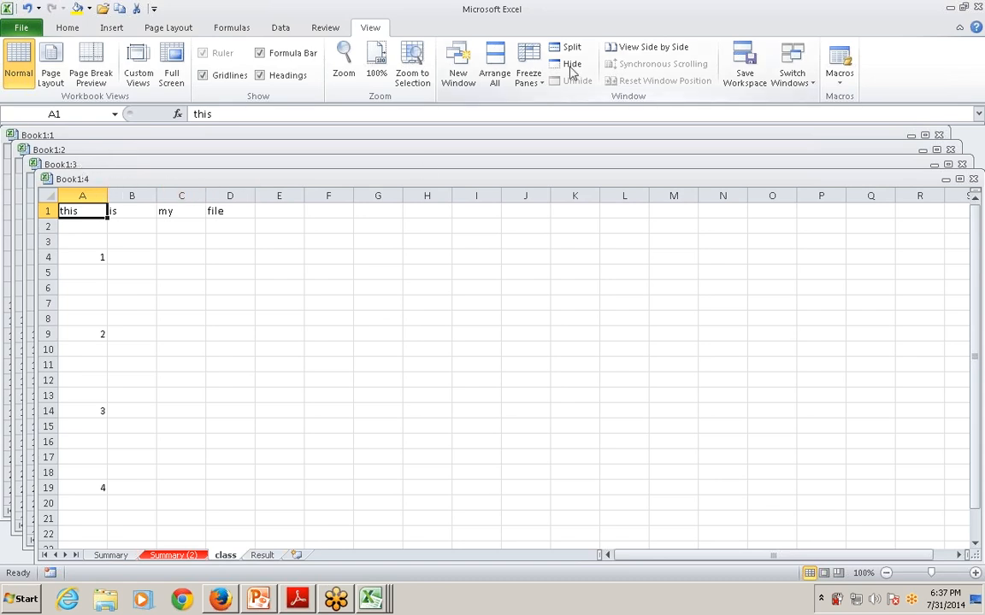
Rearrange all the Book1 windows in the Horizontal layout
click(494, 69)
click(391, 263)
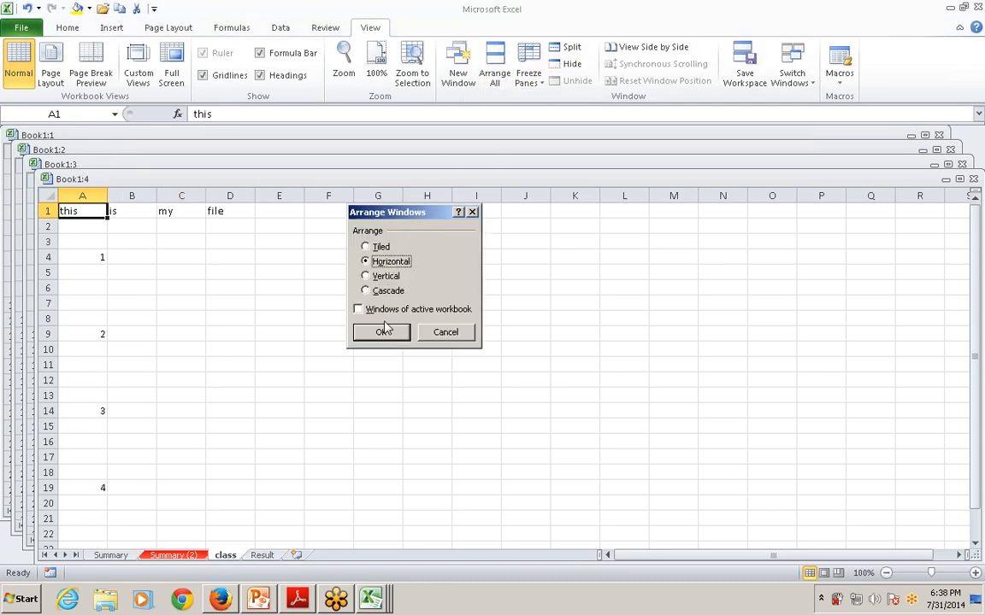
click(384, 331)
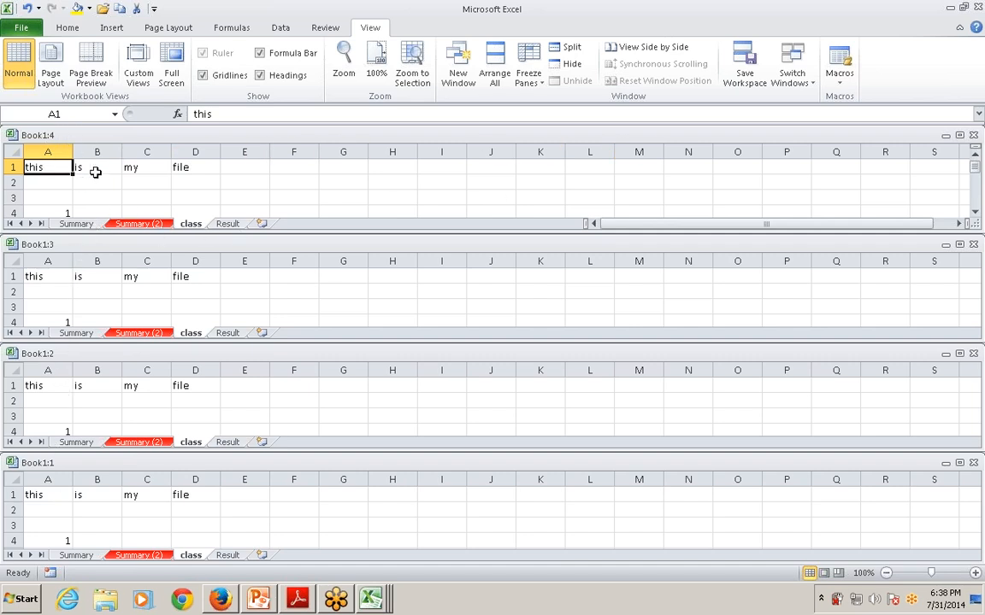
Rearrange all the Book1 windows in the Tiled layout
click(492, 73)
click(376, 248)
click(376, 331)
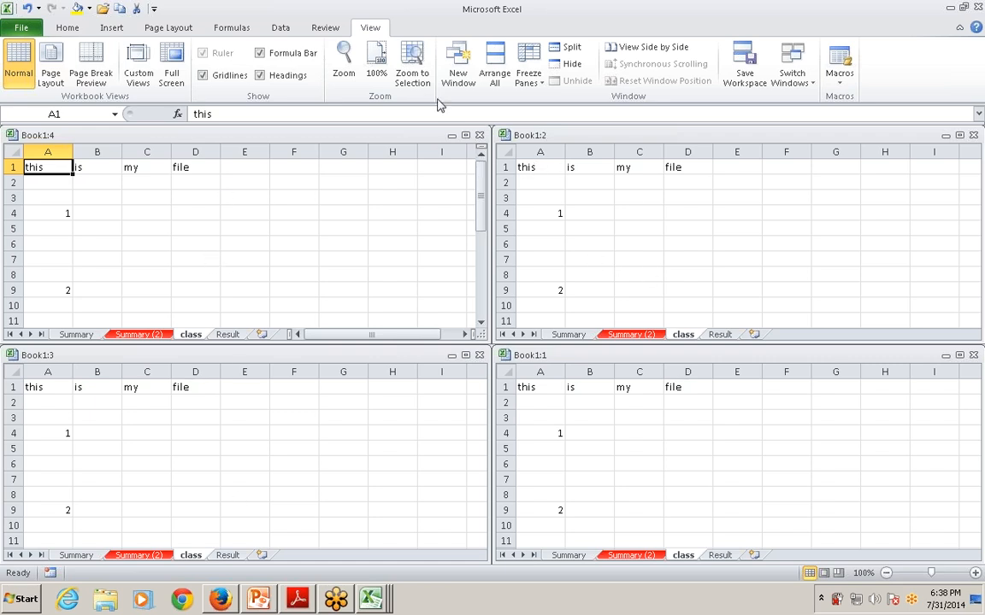
Rearrange all the Book1 windows side by side in the Vertical layout
click(494, 73)
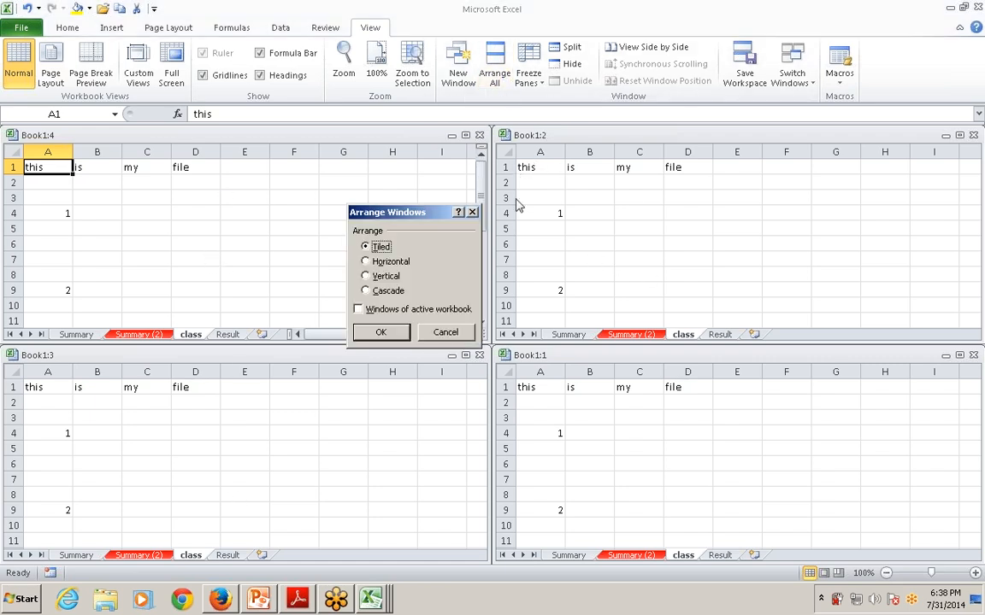
click(383, 276)
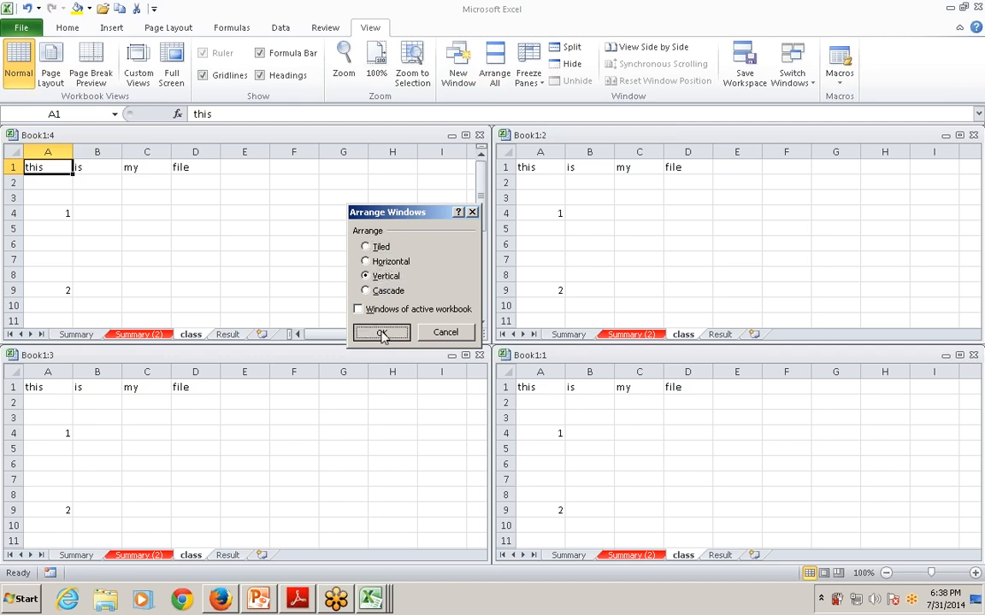
click(382, 333)
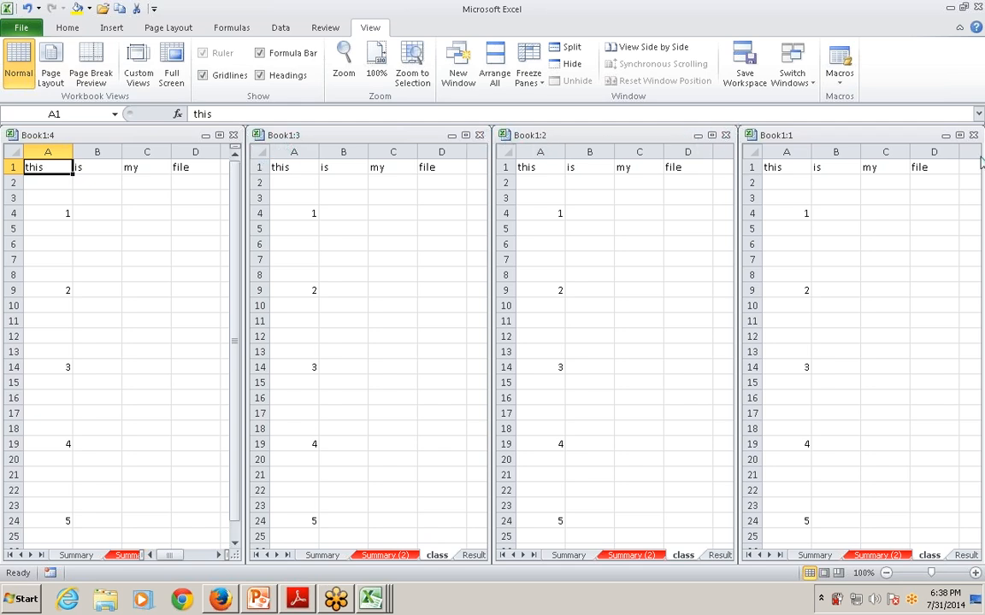
Close the extra windows Book1:4, Book1:3 and Book1:2, keep the original Book1 window open and maximize it
click(233, 135)
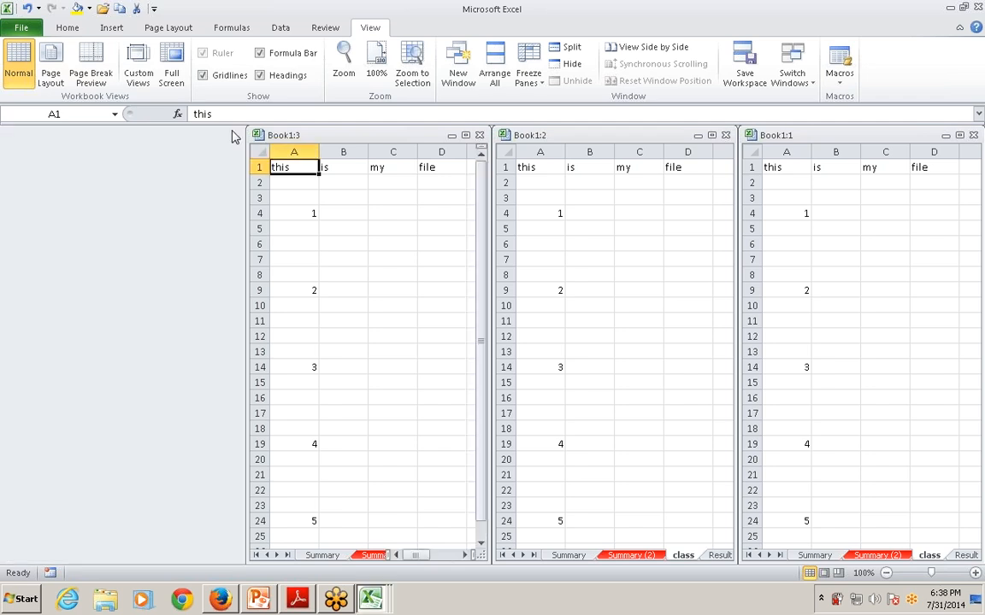
click(479, 135)
click(724, 136)
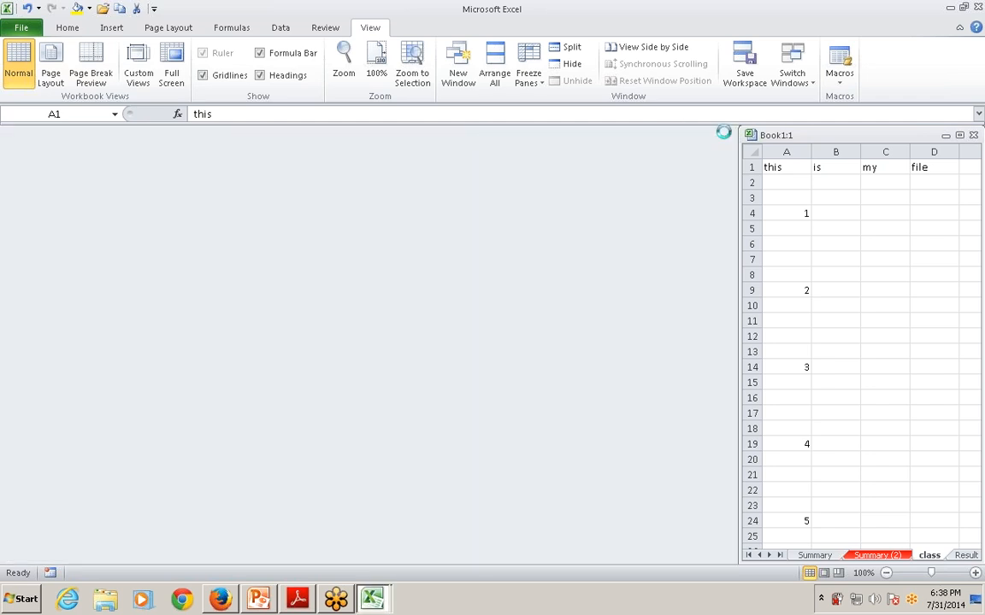
click(972, 136)
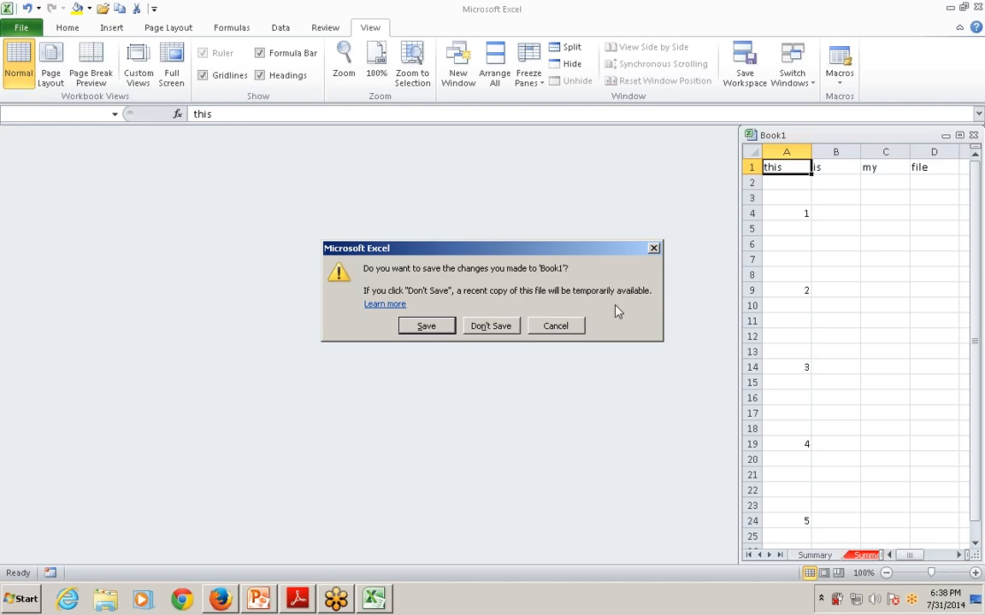
click(557, 326)
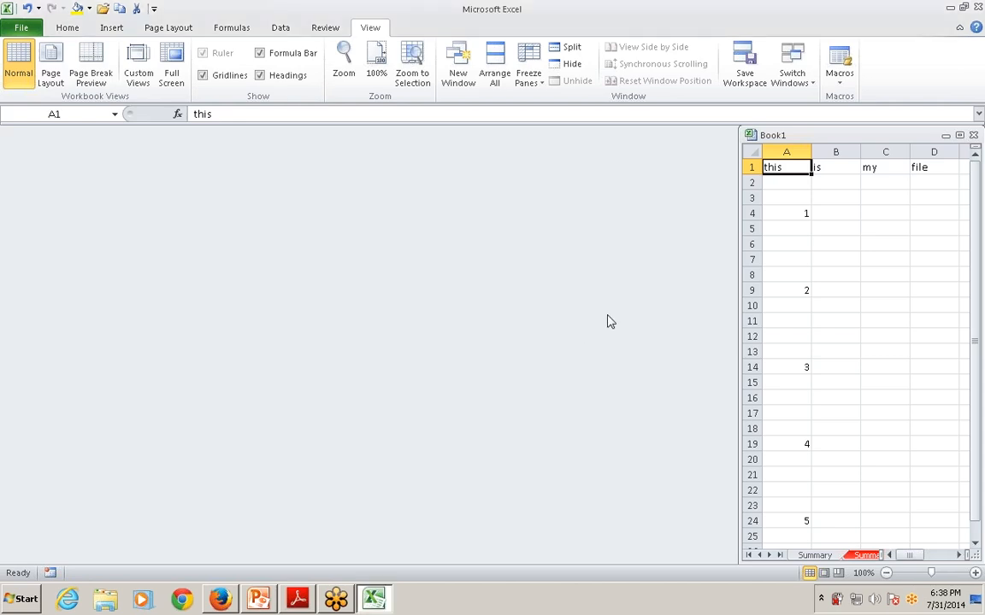
click(959, 135)
Switch to PowerPoint and show slide 39, "4.3 Manipulate Workbook Views", as a full-screen slide show
key(alt+Tab)
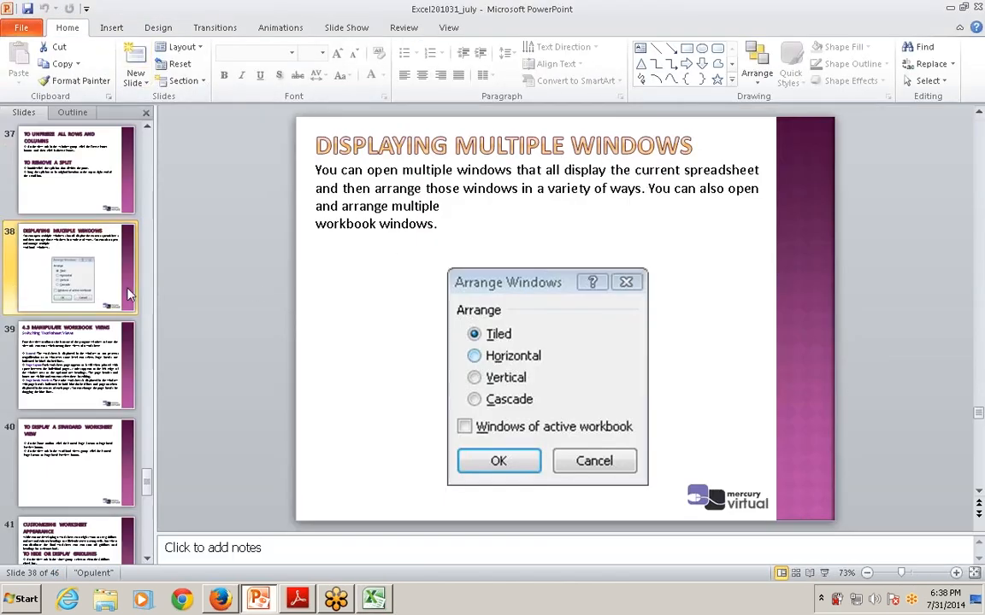
click(32, 342)
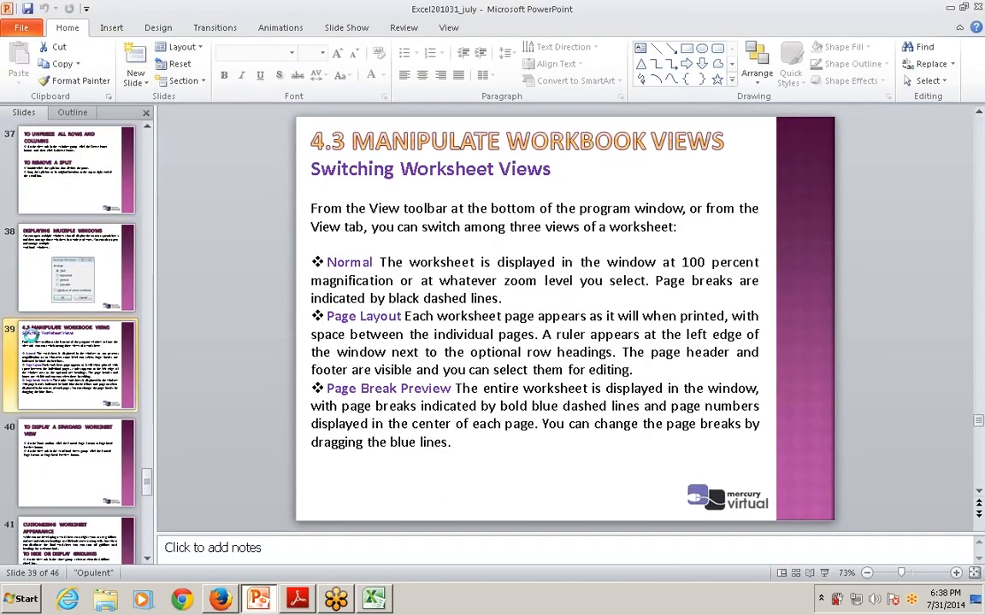
key(shift+F5)
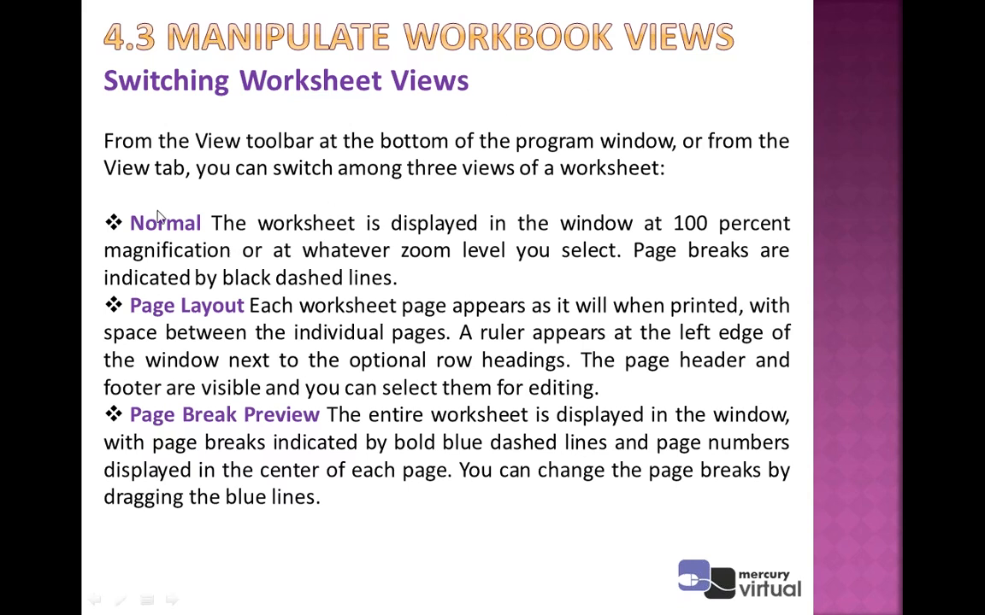
key(Right)
key(Left)
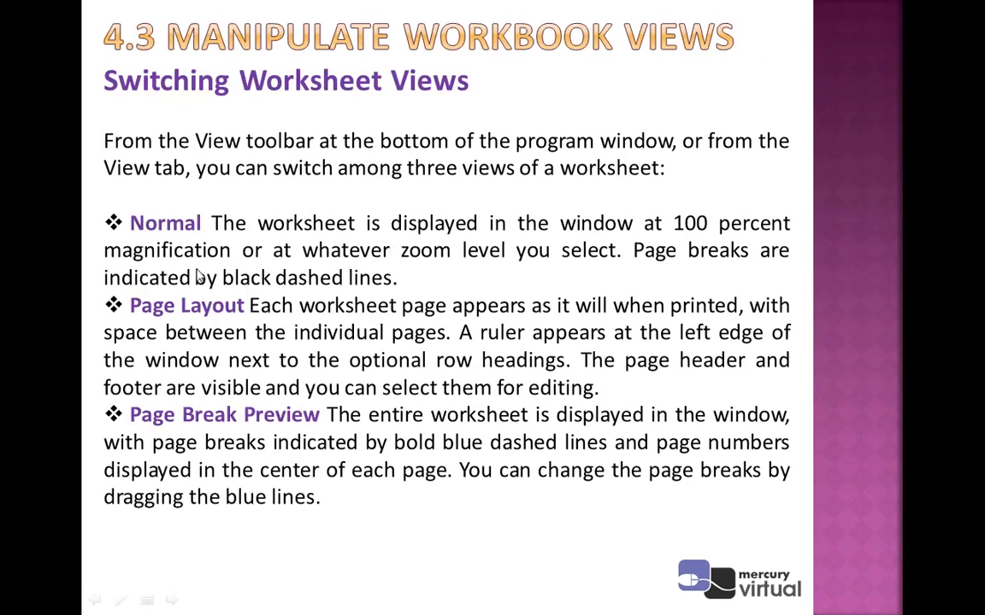